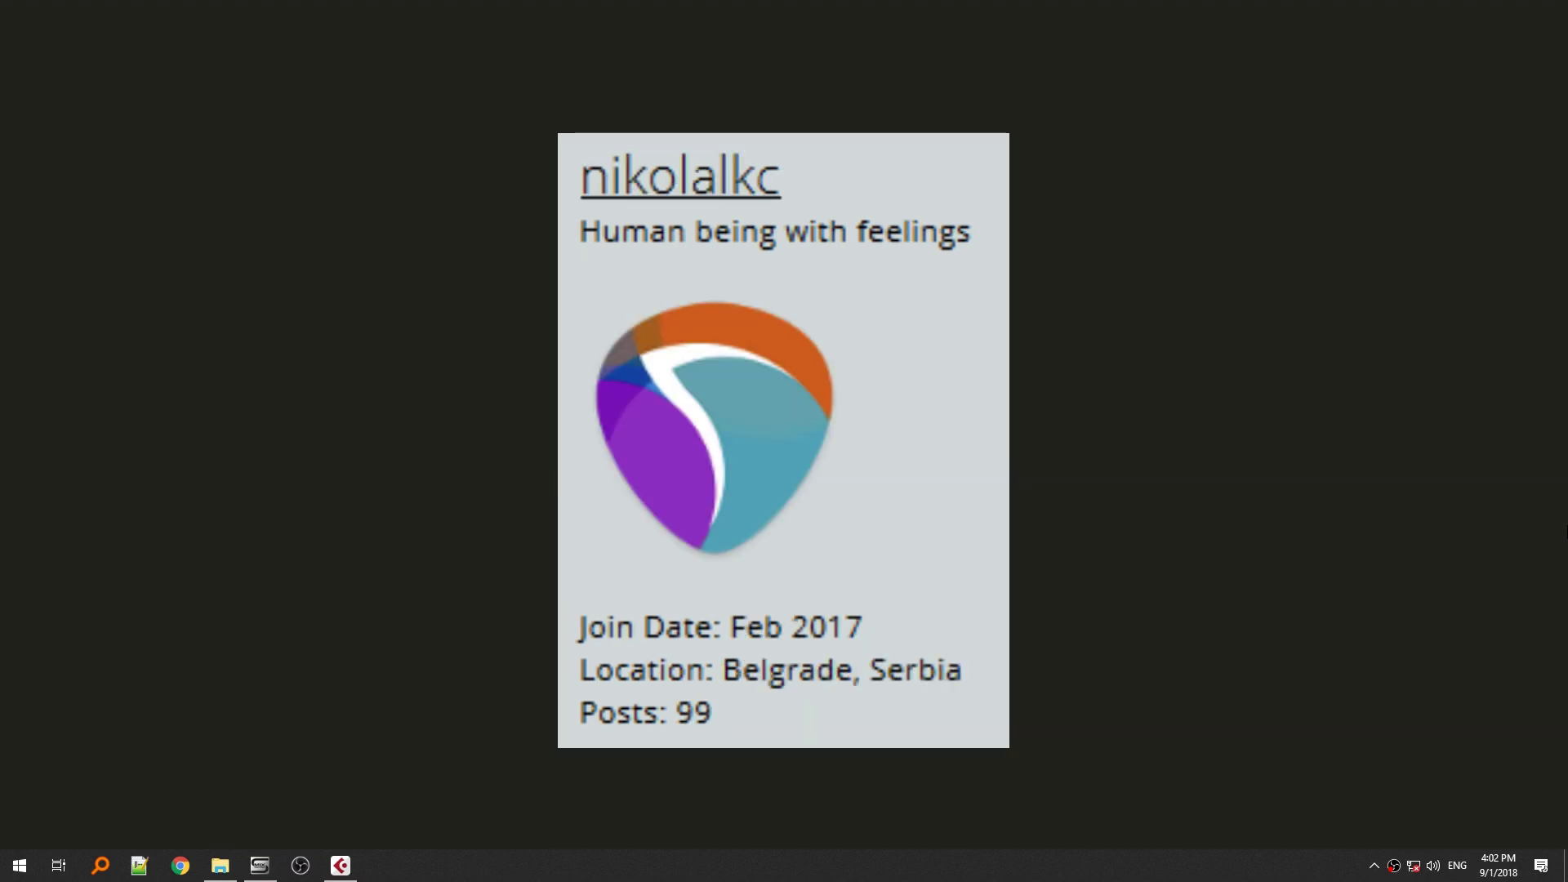
# - Switch to Cubase and move the tracks Audio 01 through MIDI 03 into the magenta folder
pyautogui.click(341, 865)
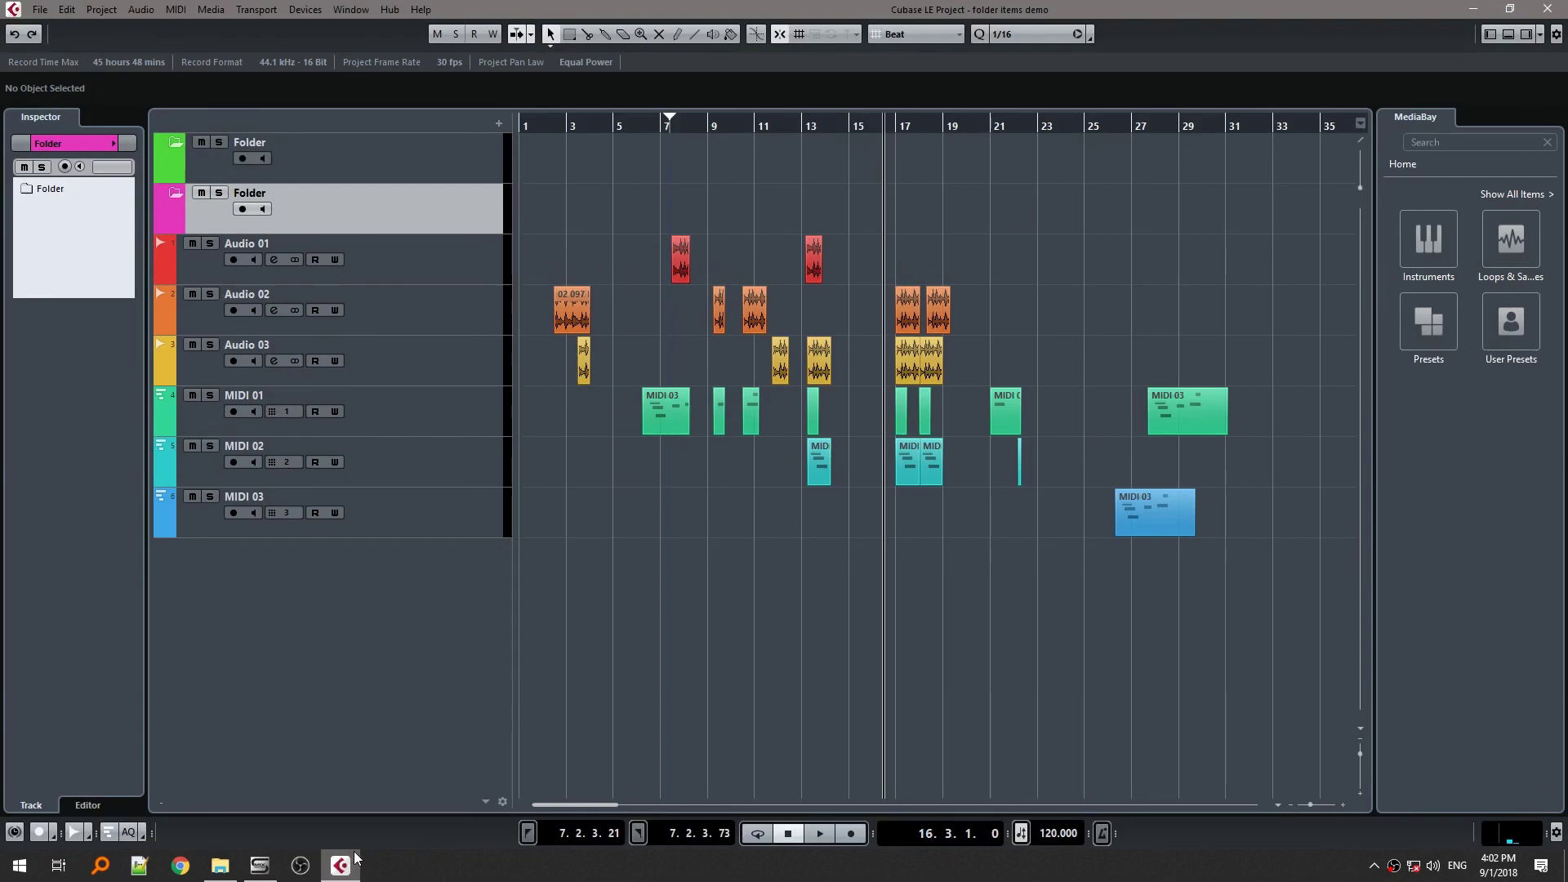
pyautogui.click(432, 529)
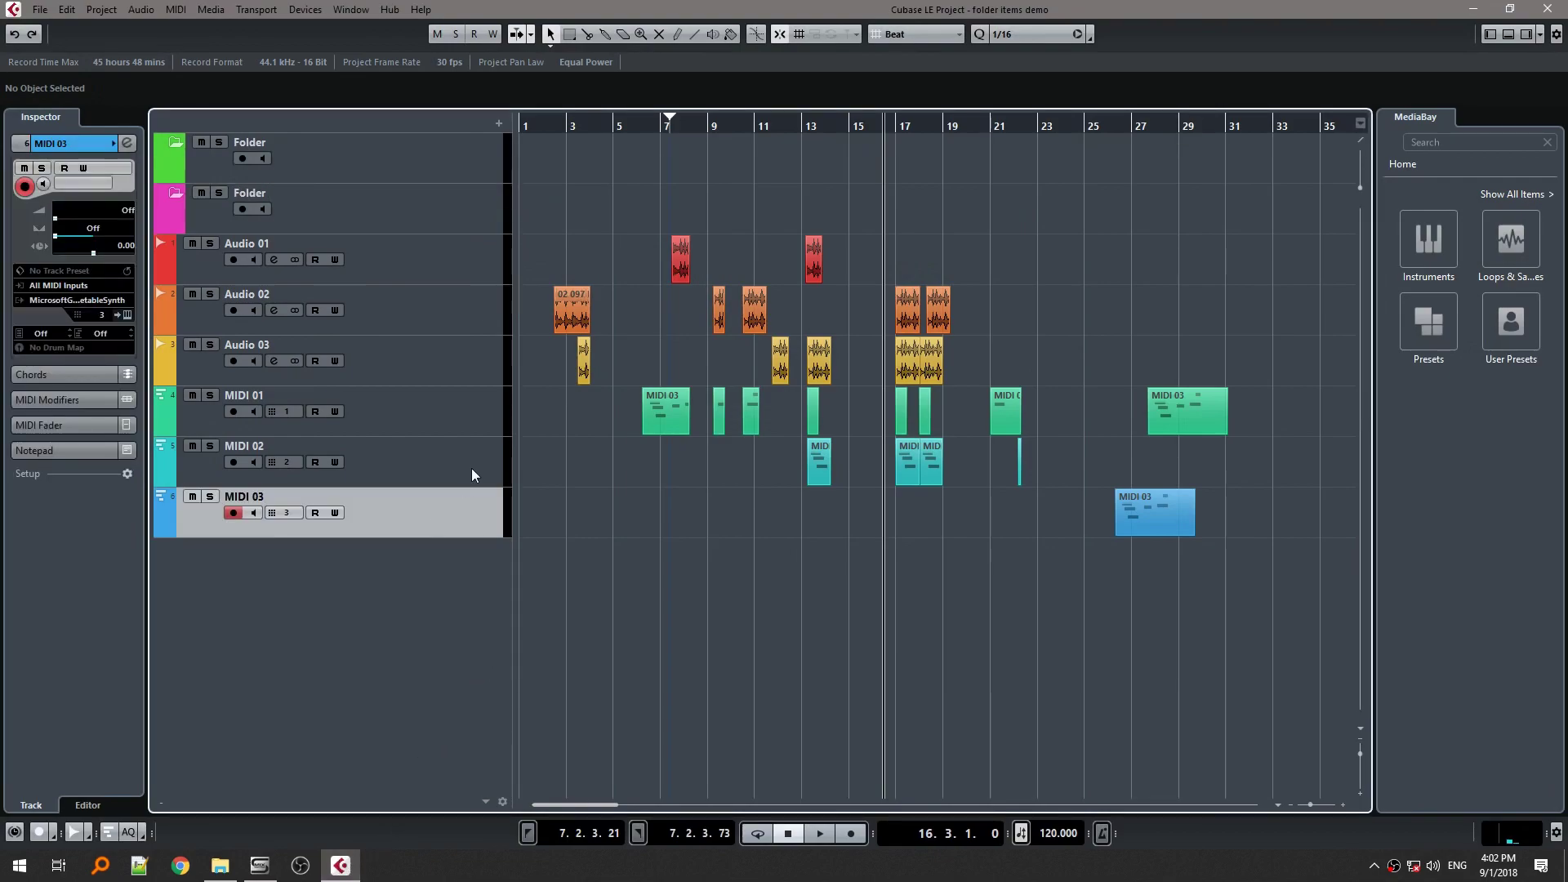
pyautogui.keyDown('shift'); pyautogui.click(431, 269); pyautogui.keyUp('shift')
pyautogui.moveTo(427, 266); pyautogui.dragTo(400, 214)
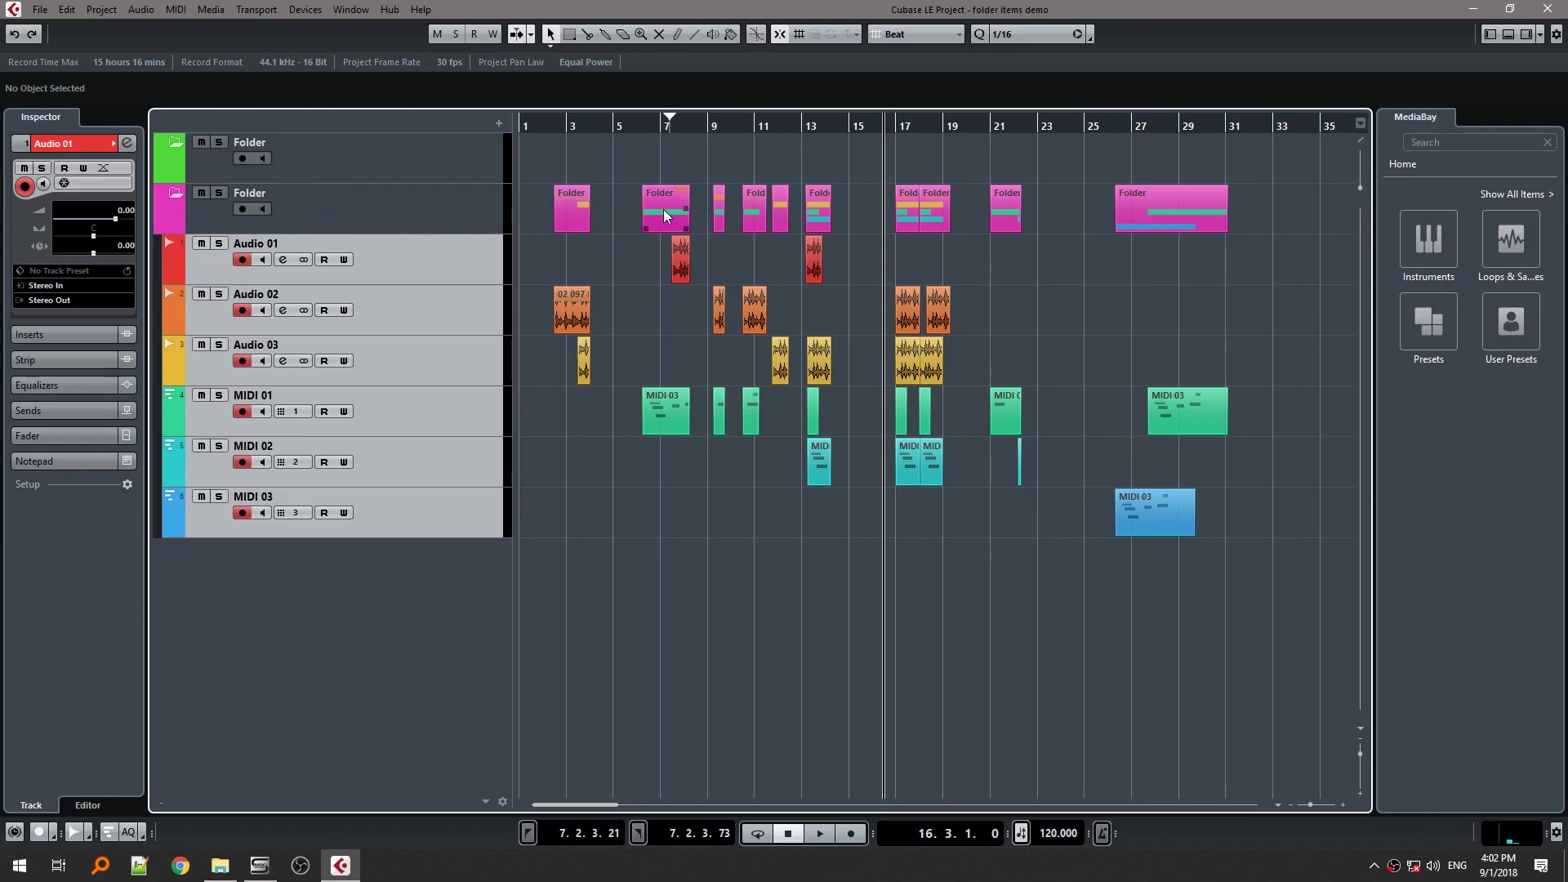
# - Move the magenta folder block near bar 13, together with its contained clips, to bar 15
pyautogui.scroll(6, 667, 213)
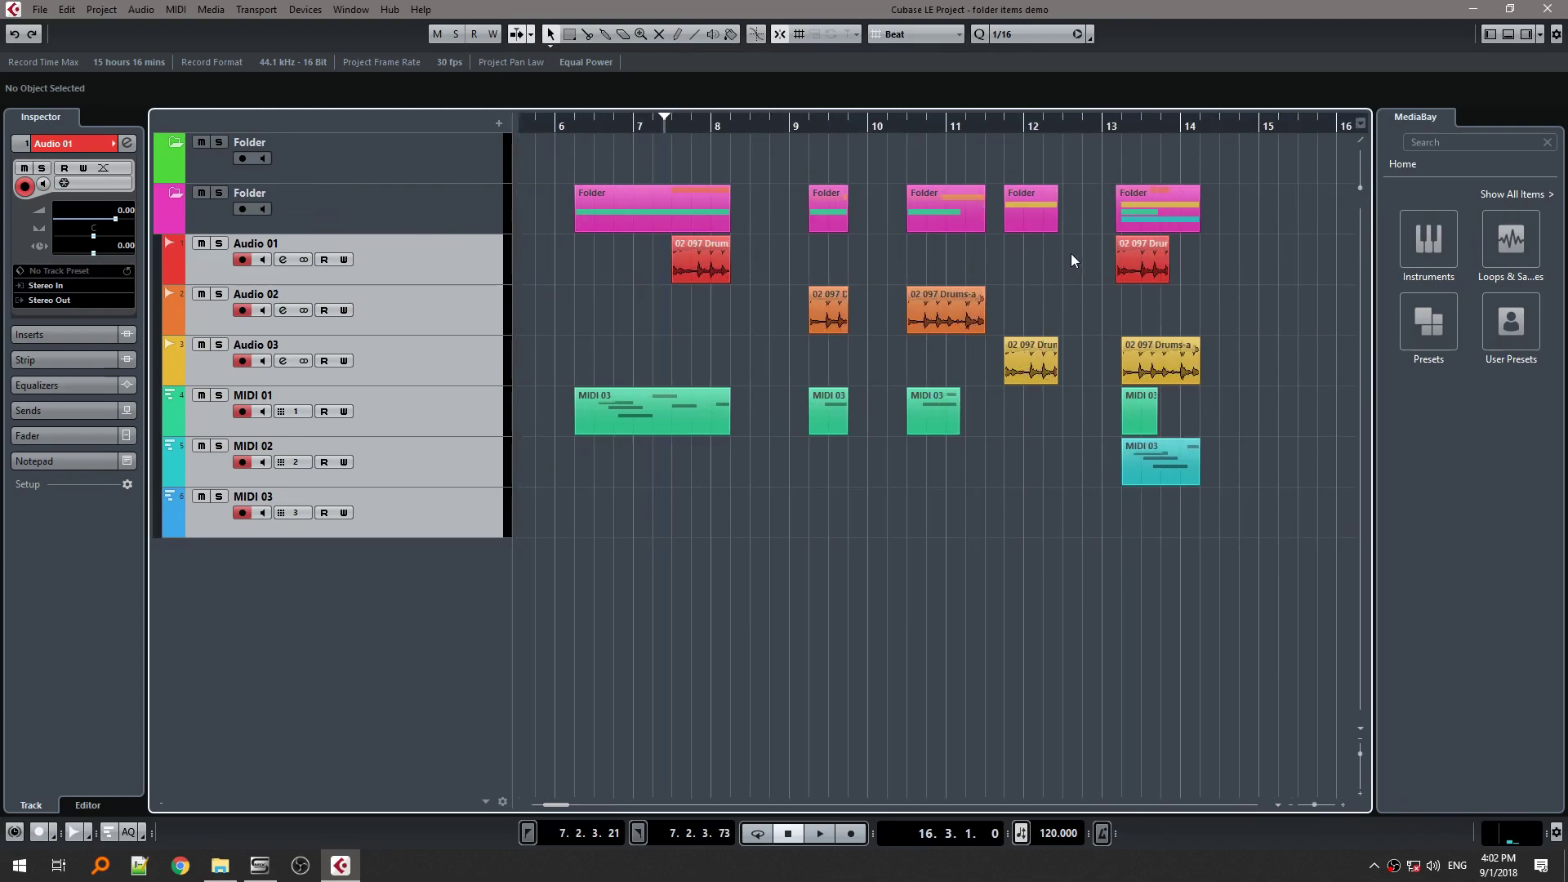
pyautogui.moveTo(1072, 254); pyautogui.dragTo(543, 261)
pyautogui.moveTo(979, 250)
pyautogui.mouseDown()
pyautogui.moveTo(589, 267)
pyautogui.moveTo(952, 259)
pyautogui.mouseUp()
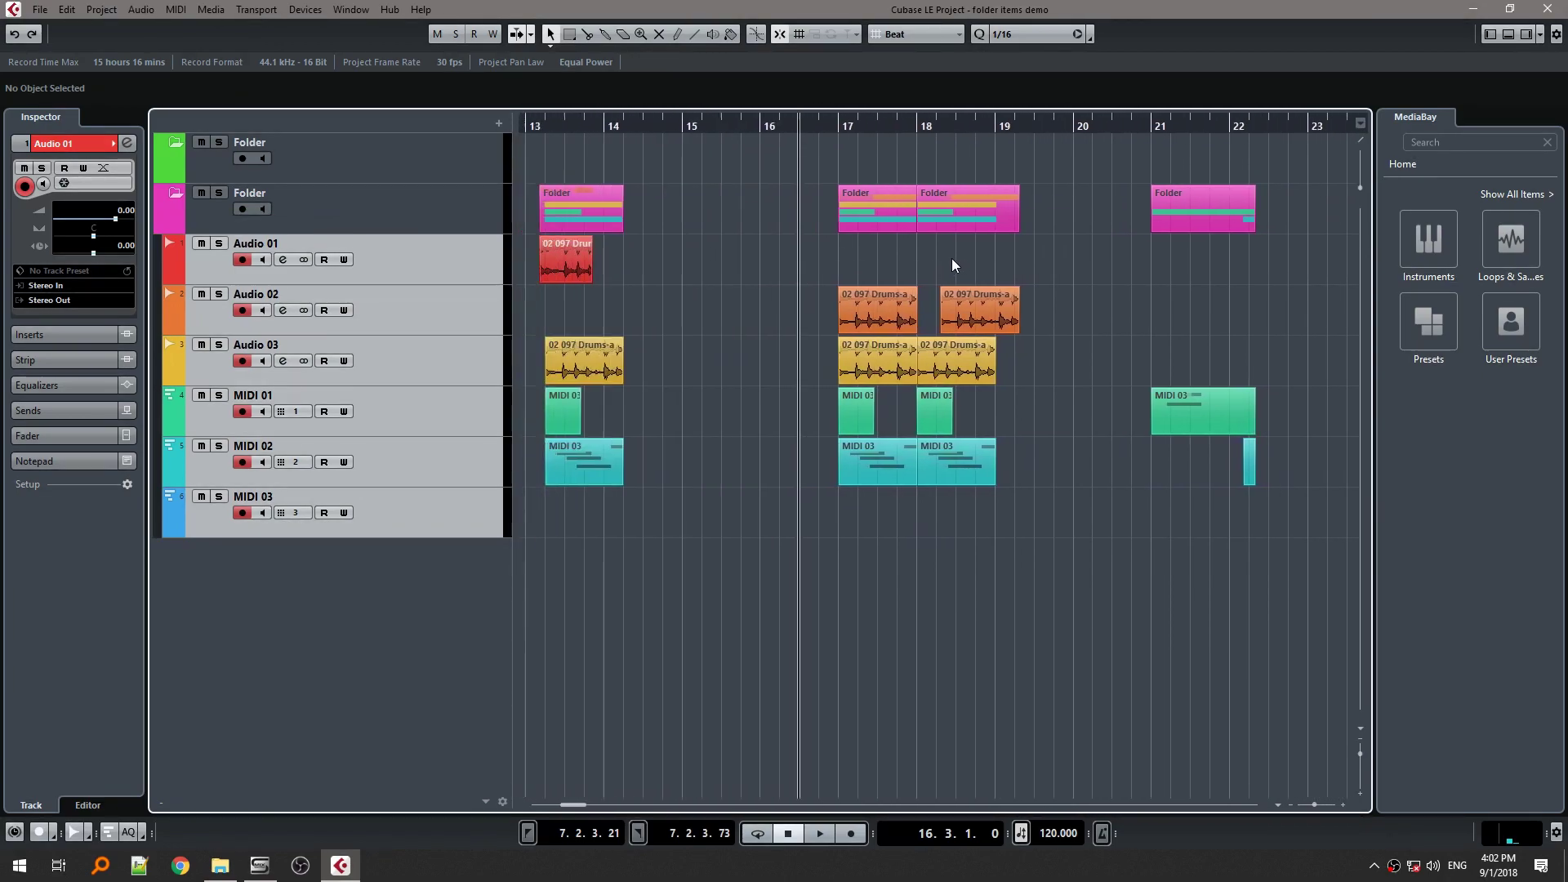
pyautogui.moveTo(590, 211); pyautogui.dragTo(727, 211)
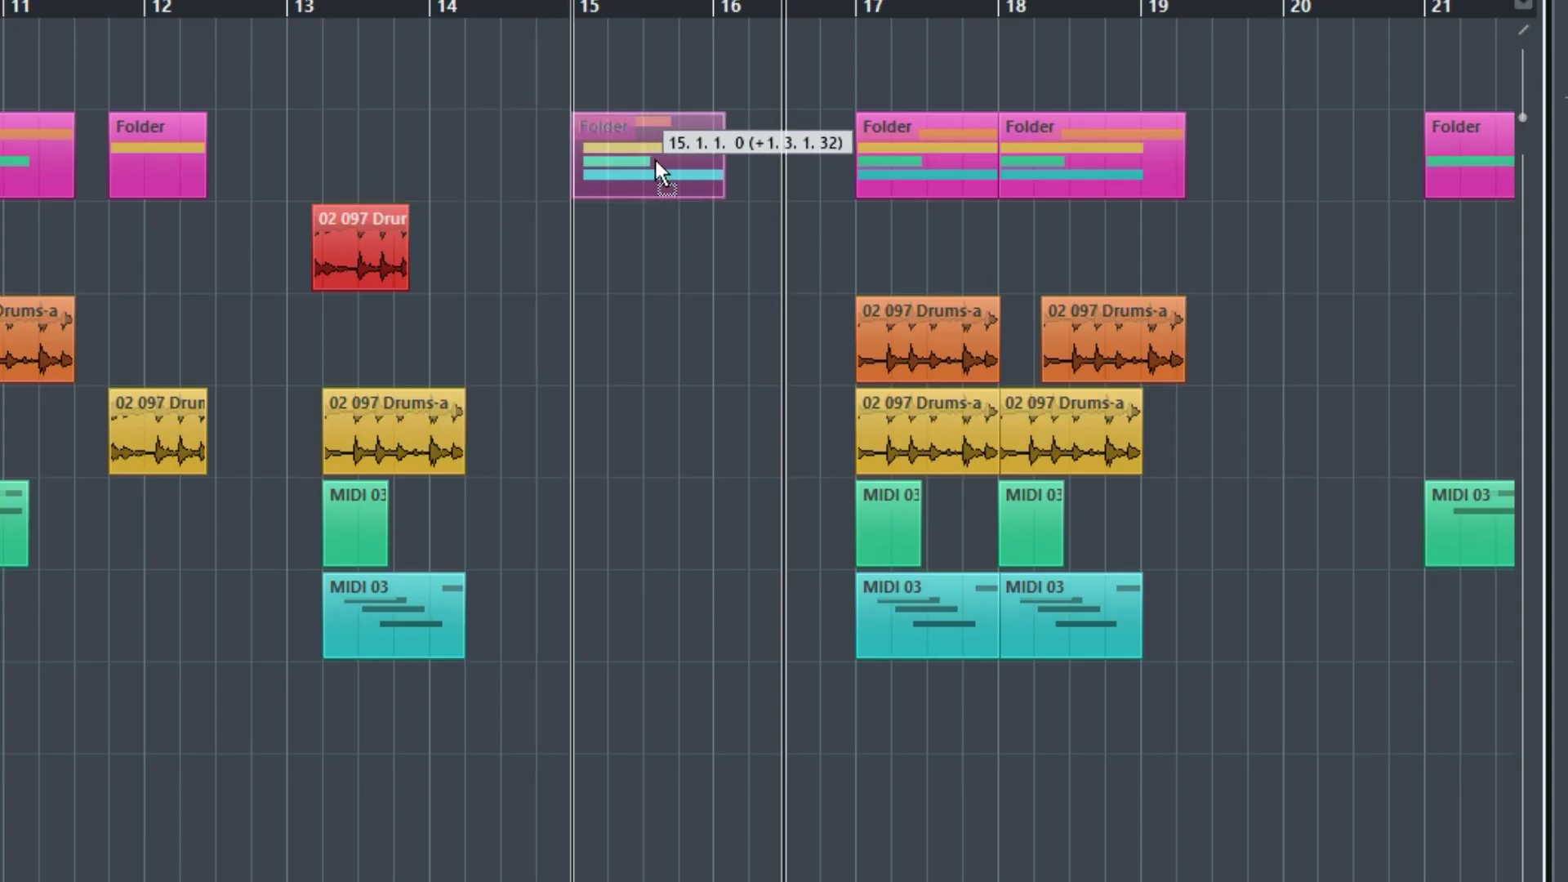
pyautogui.moveTo(655, 160); pyautogui.dragTo(655, 159)
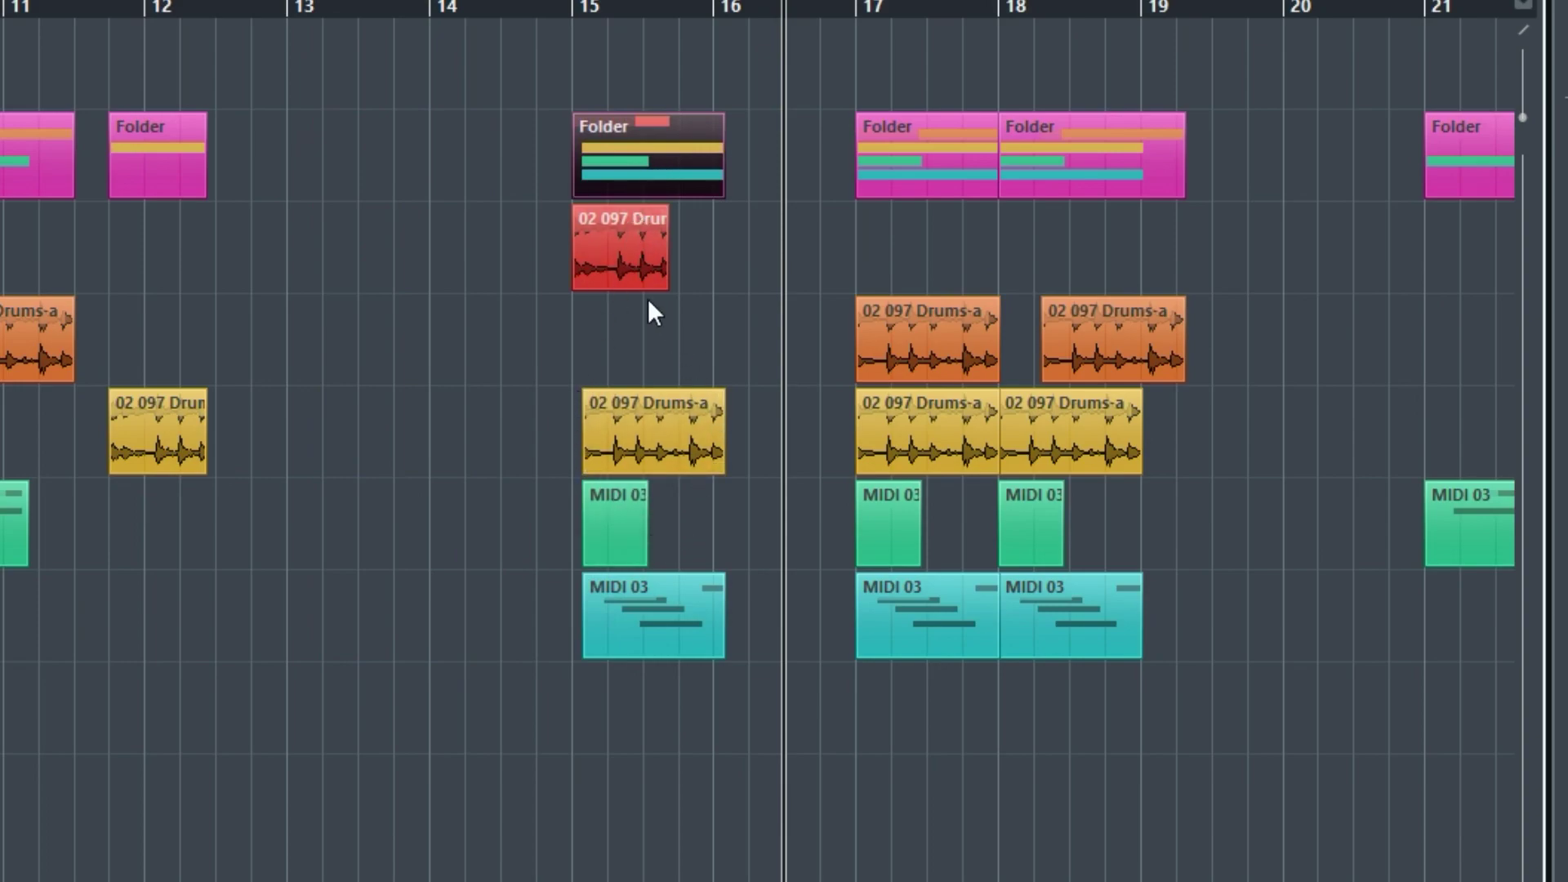
# - Trim the magenta folder block around bar 19 to end at about 19.3 and split it at 19.2.1
pyautogui.scroll(3, 489, 293)
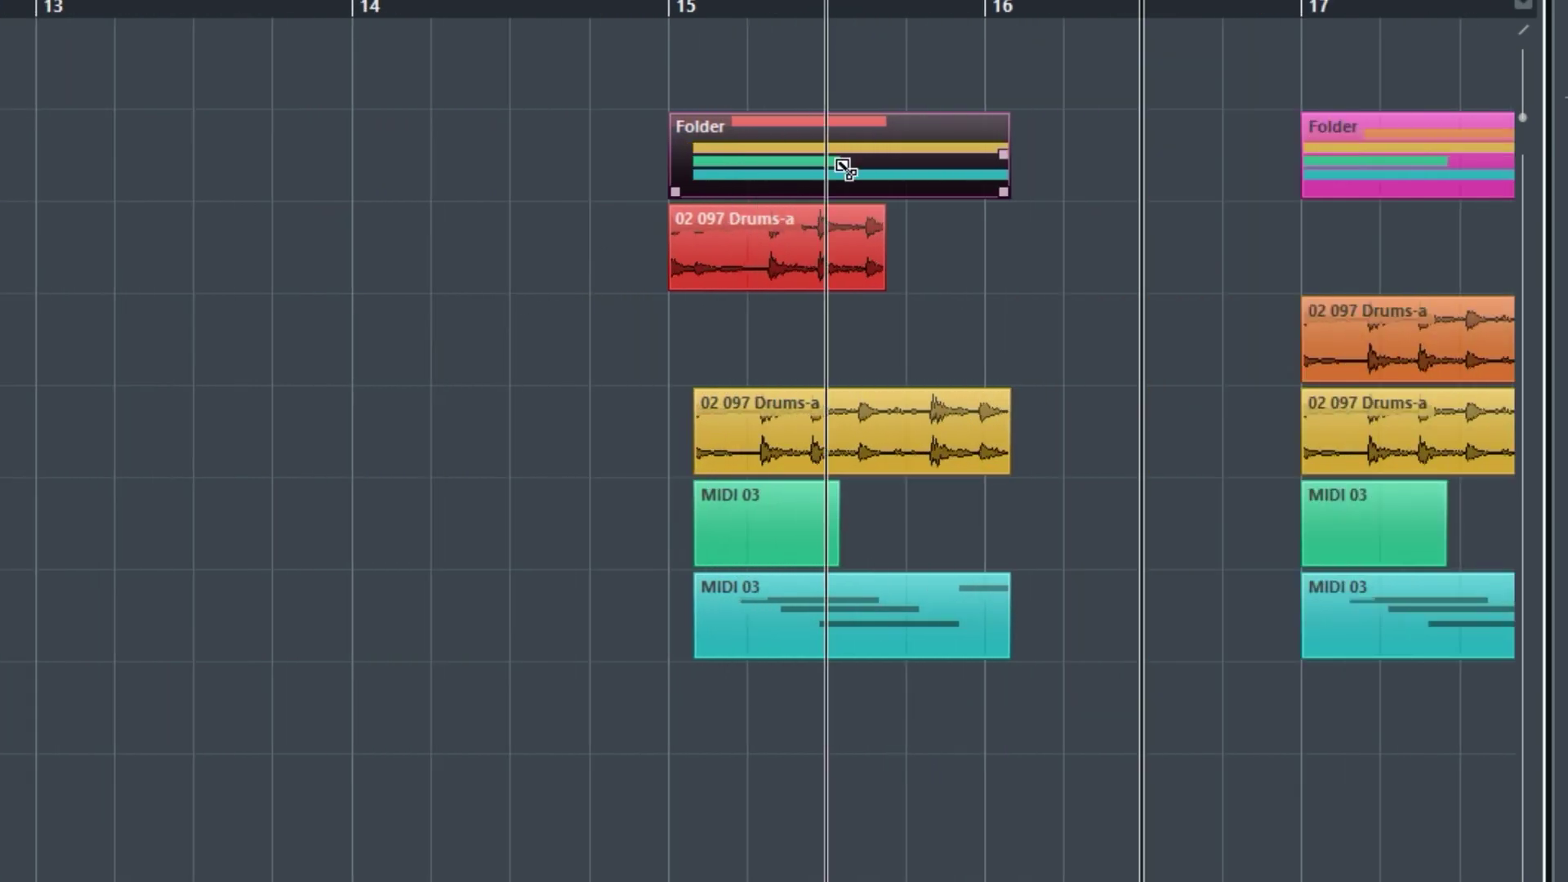
pyautogui.moveTo(843, 167); pyautogui.dragTo(326, 155)
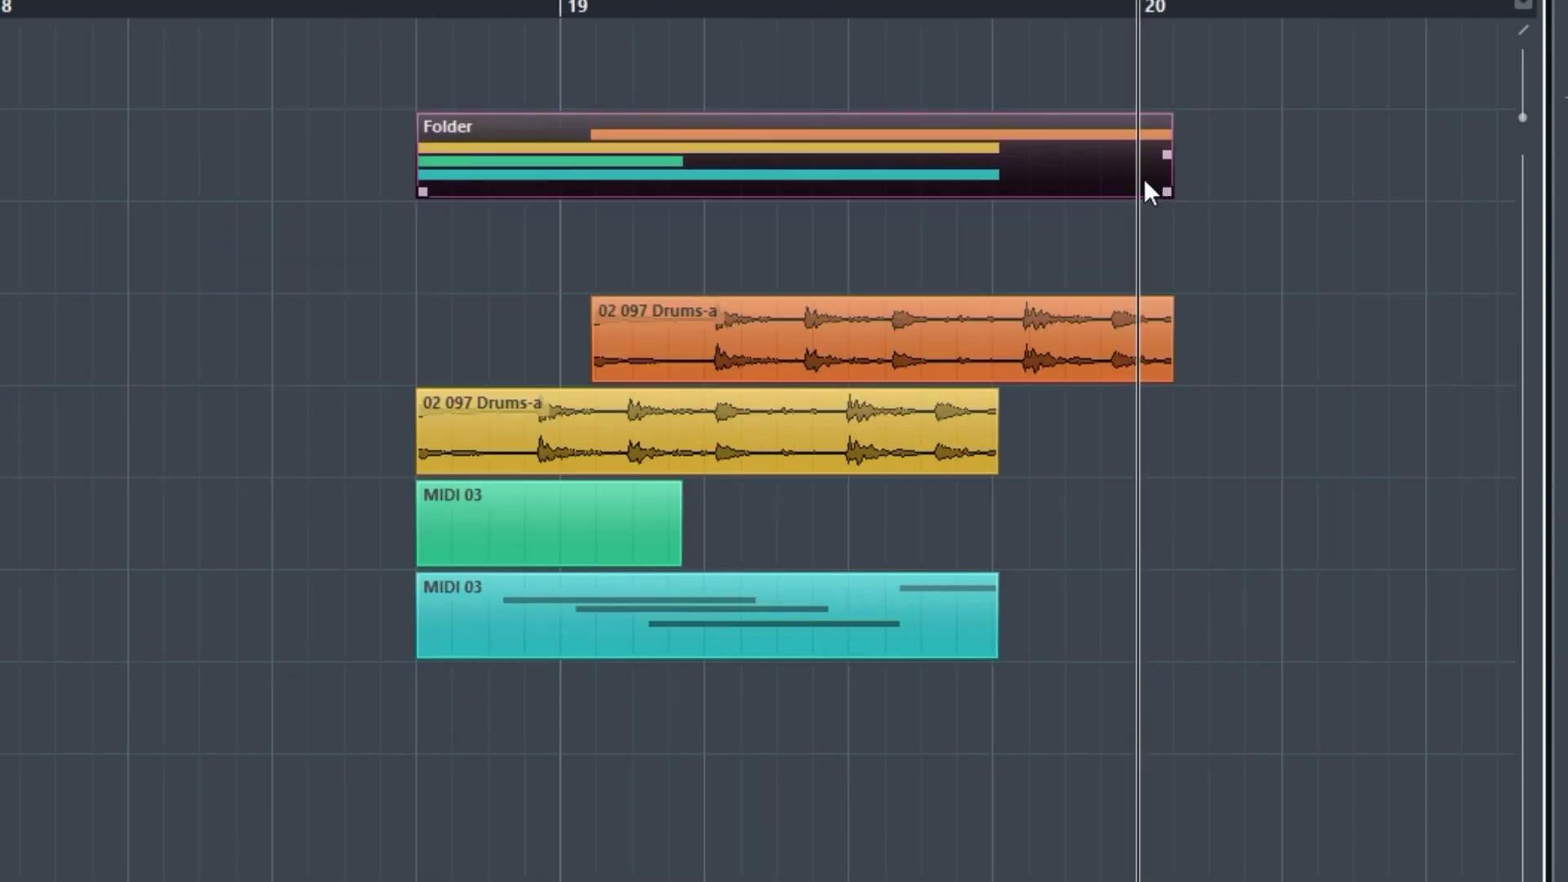
pyautogui.moveTo(1143, 181); pyautogui.dragTo(865, 213)
pyautogui.keyDown('alt'); pyautogui.click(770, 178); pyautogui.keyUp('alt')
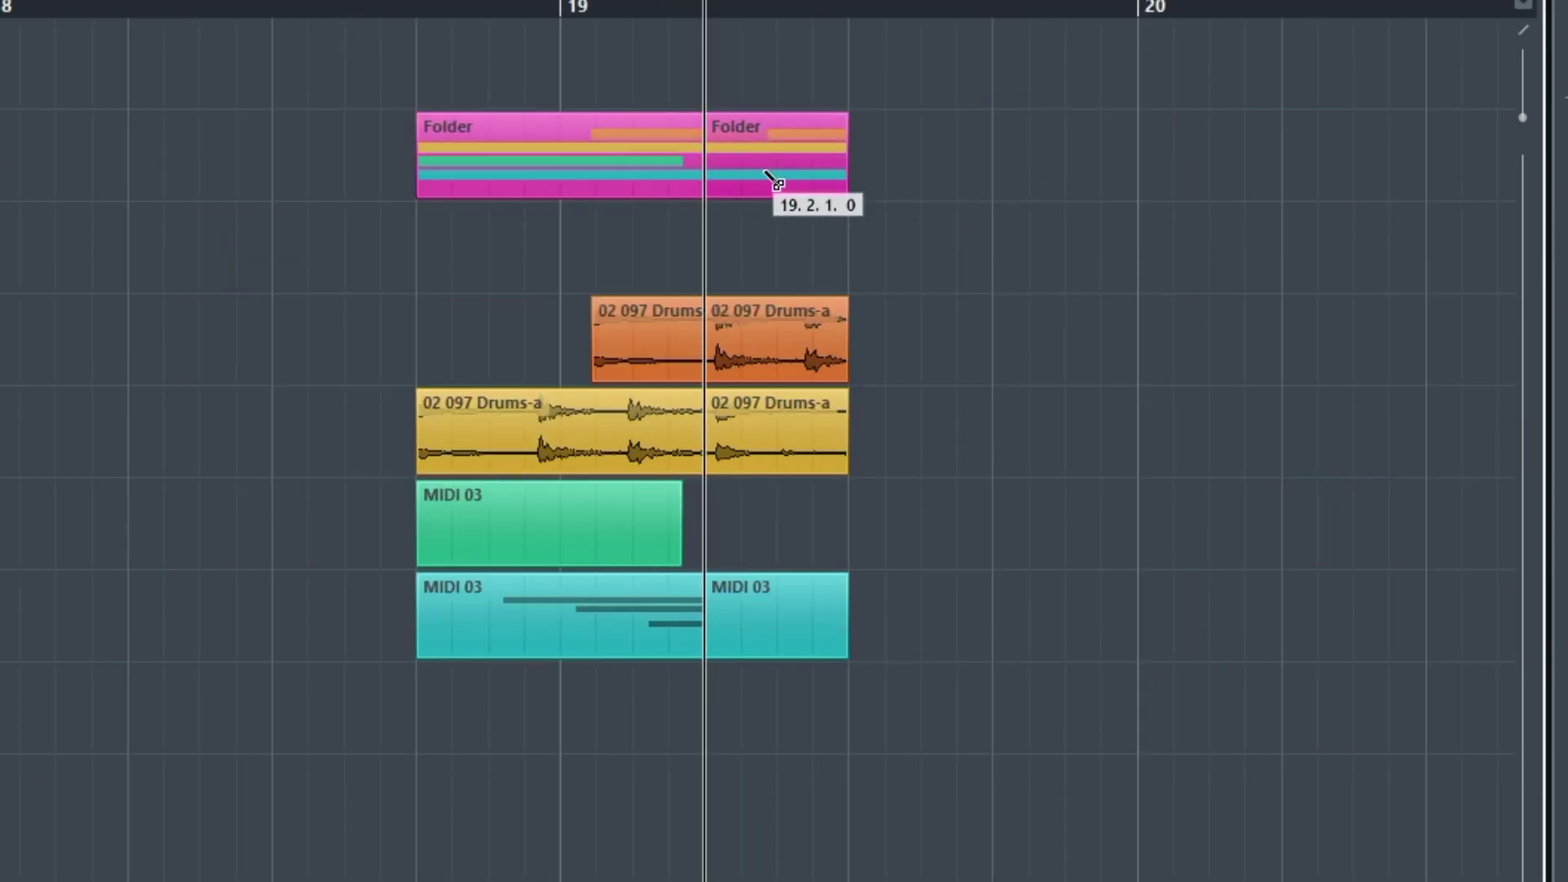
# - Move the split-off folder piece to bar 20 and shift the remaining folder blocks earlier on the timeline
pyautogui.moveTo(772, 178); pyautogui.dragTo(1205, 168)
pyautogui.scroll(-2, 983, 240)
pyautogui.moveTo(875, 164)
pyautogui.mouseDown()
pyautogui.moveTo(507, 161)
pyautogui.moveTo(562, 164)
pyautogui.mouseUp()
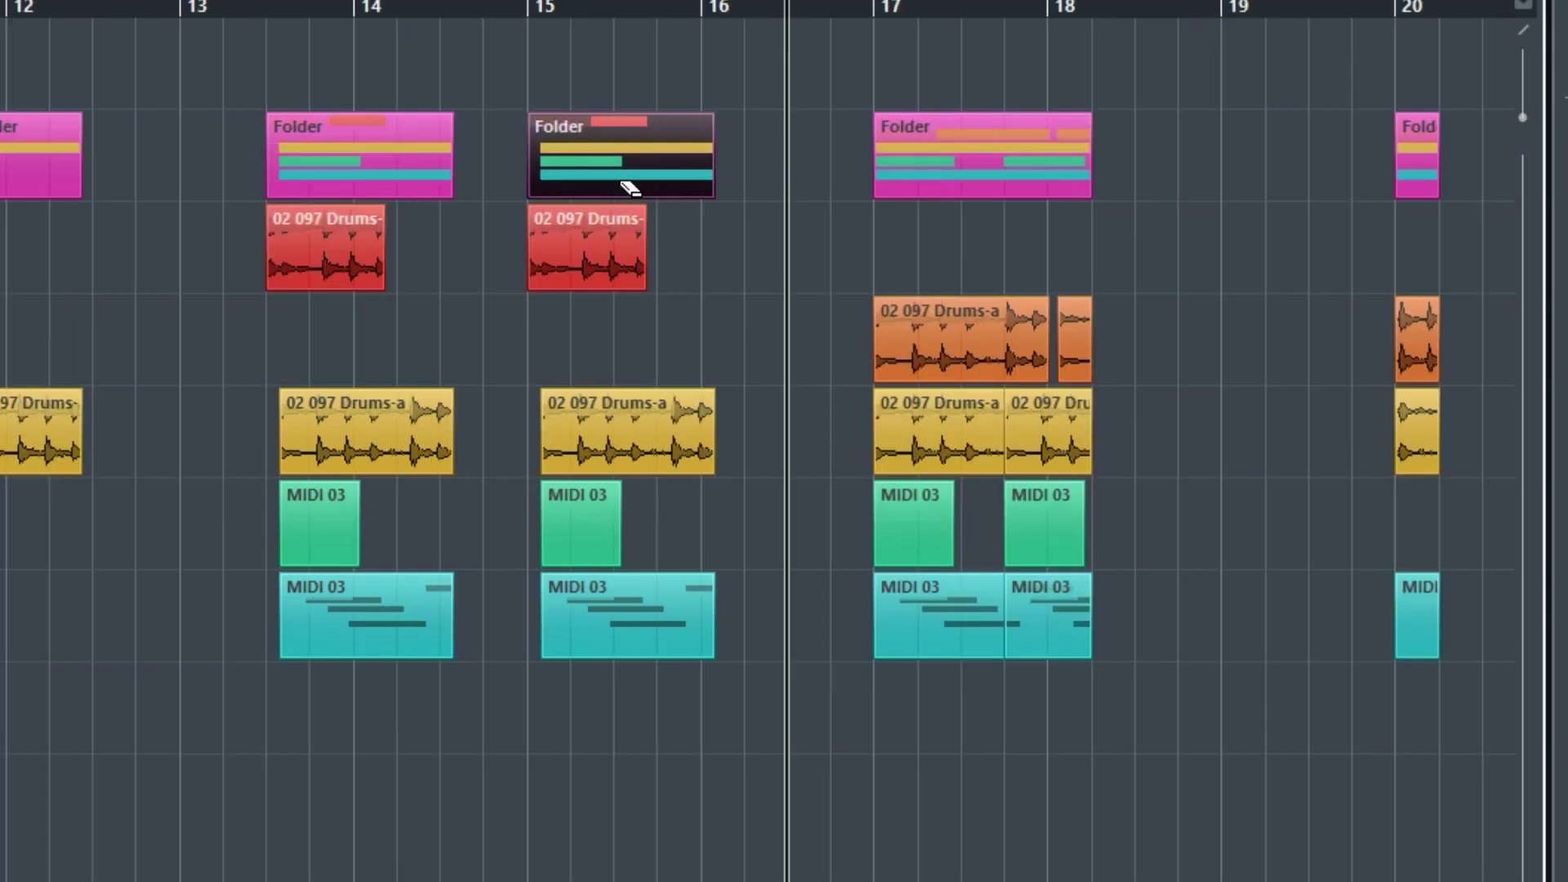
# - Glue the adjoining folder blocks at bar 17 together and erase the joined block with all its clips
pyautogui.click(630, 190)
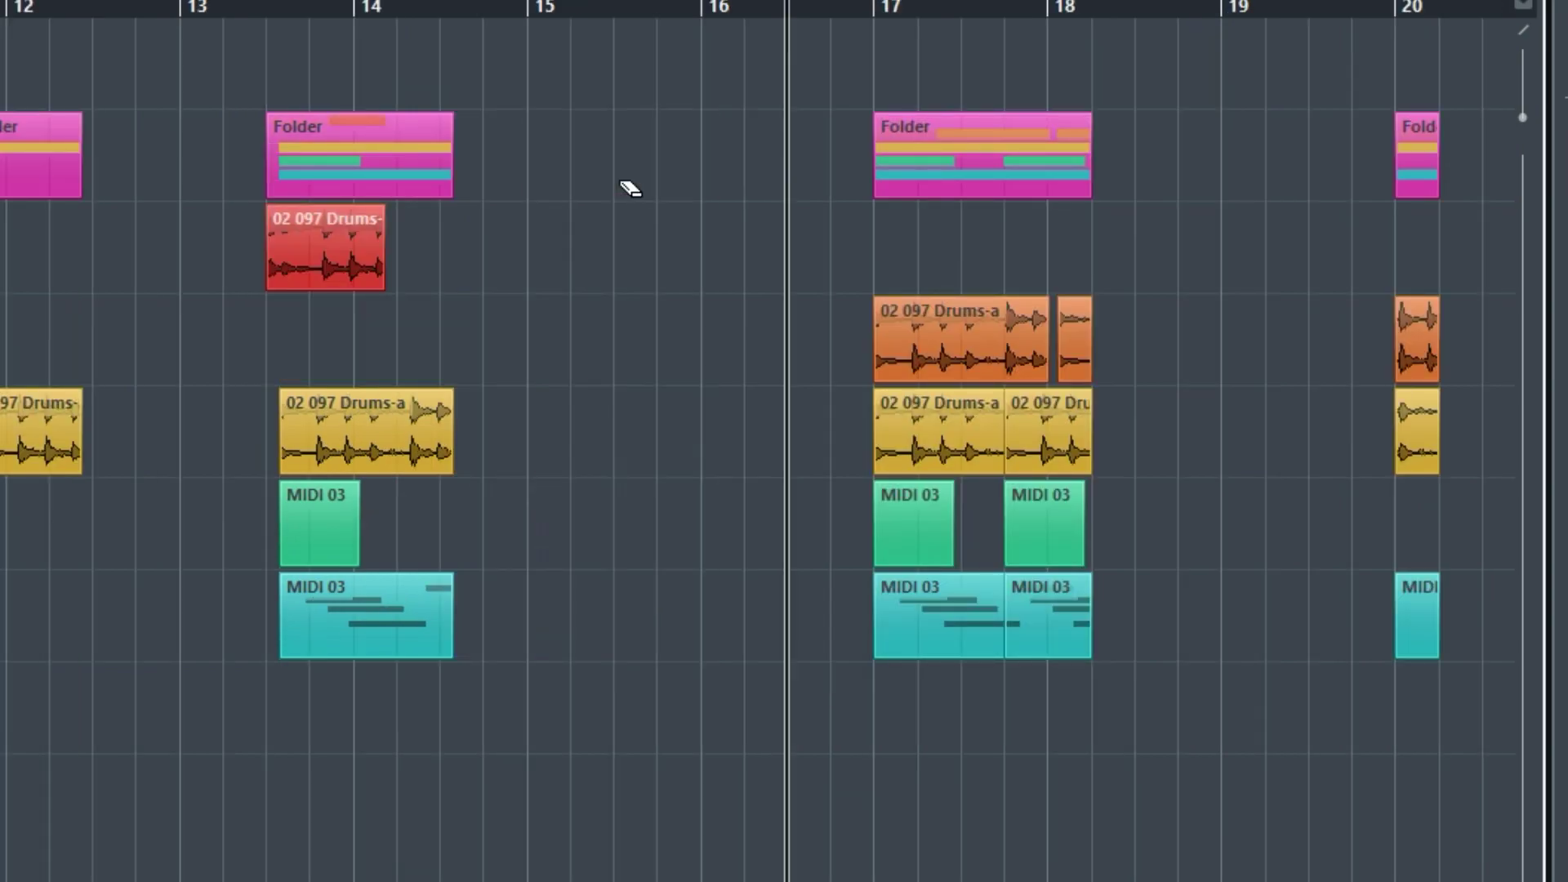
pyautogui.click(949, 170)
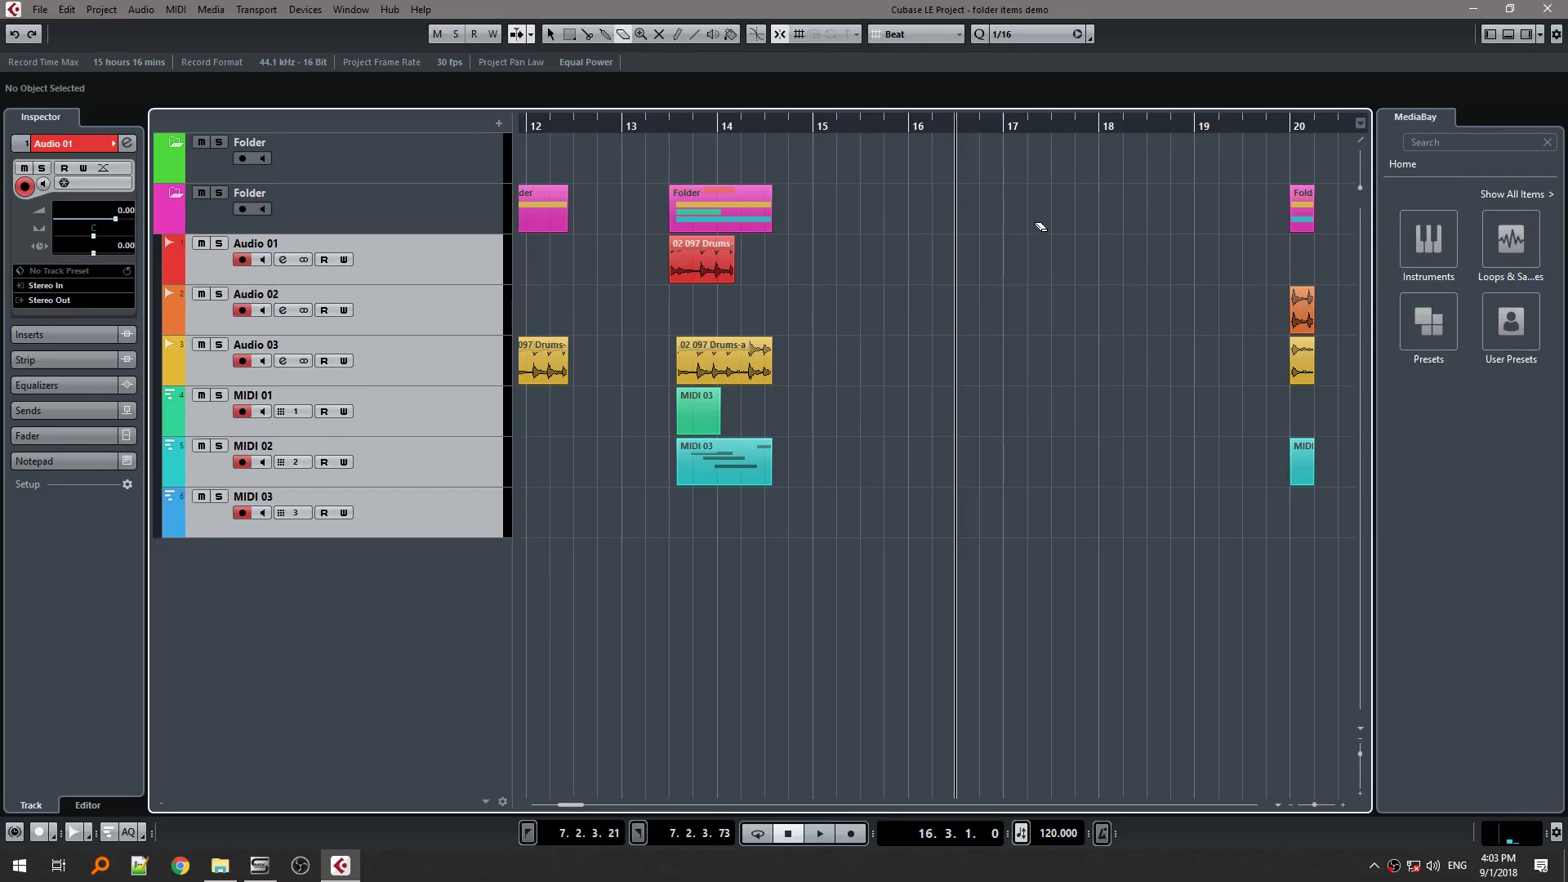
pyautogui.press('1')
# - Collapse the magenta folder and move three of its blocks to about 22.3, 16.2.1 and 13.4.1
pyautogui.click(174, 193)
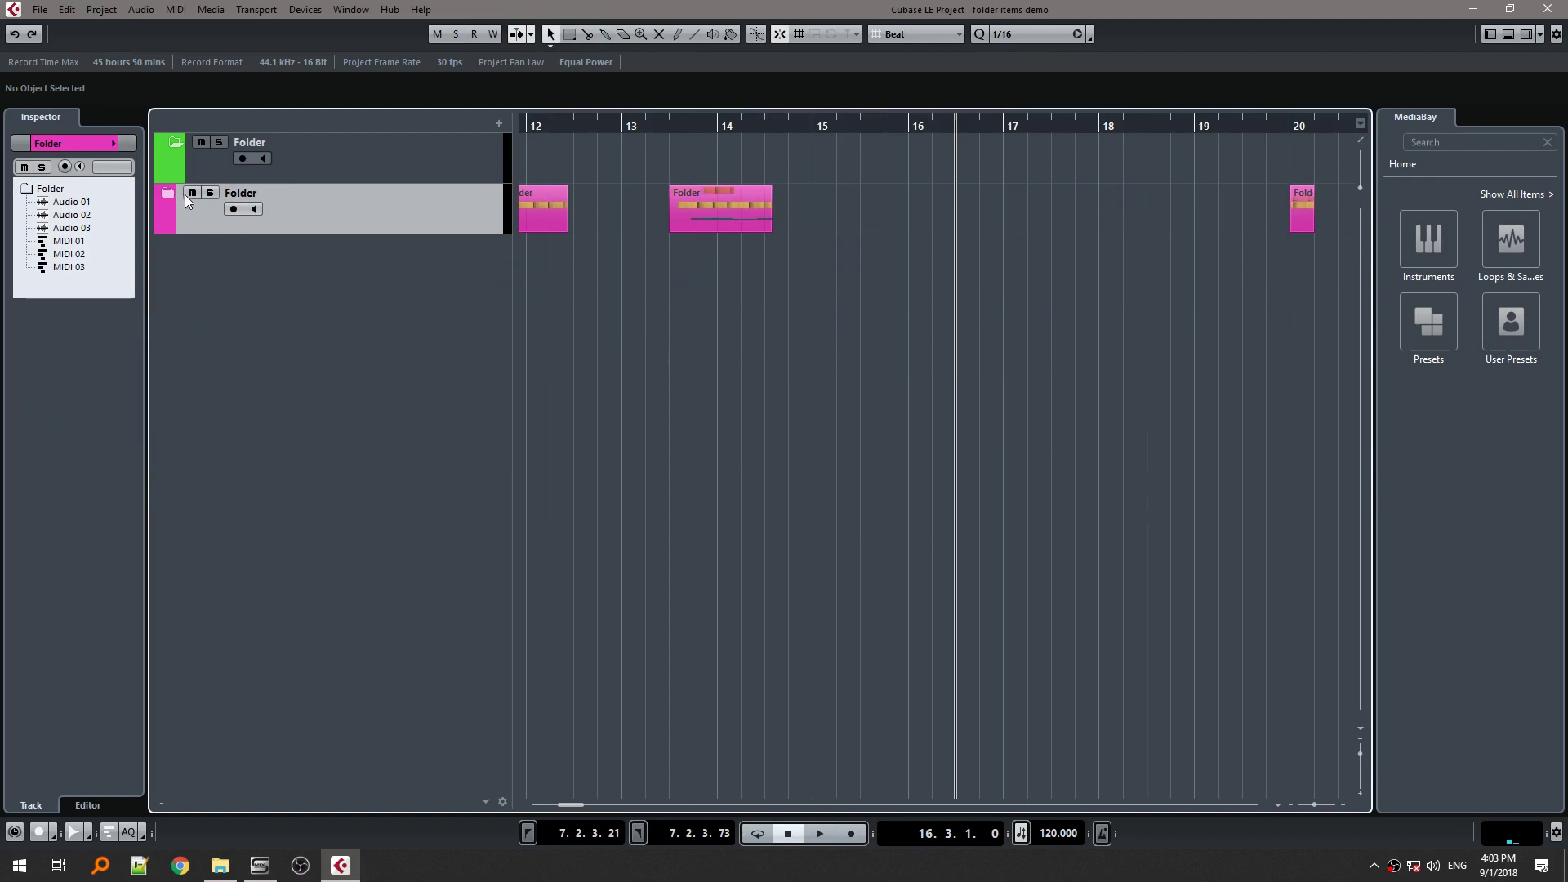
pyautogui.scroll(-2, 697, 235)
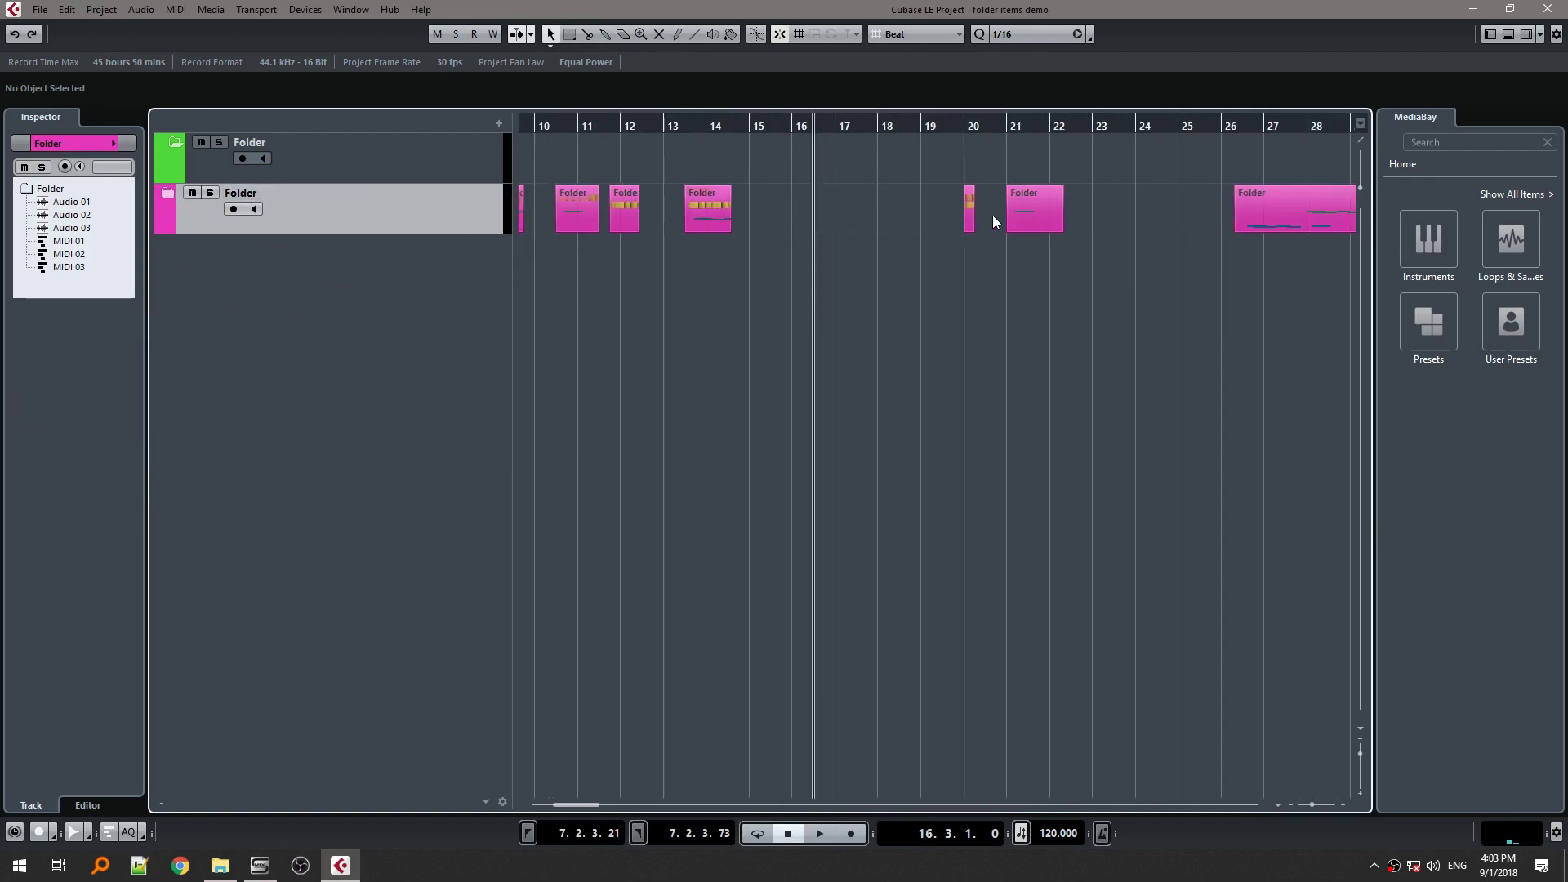
pyautogui.moveTo(1017, 214); pyautogui.dragTo(1082, 215)
pyautogui.moveTo(702, 214); pyautogui.dragTo(822, 214)
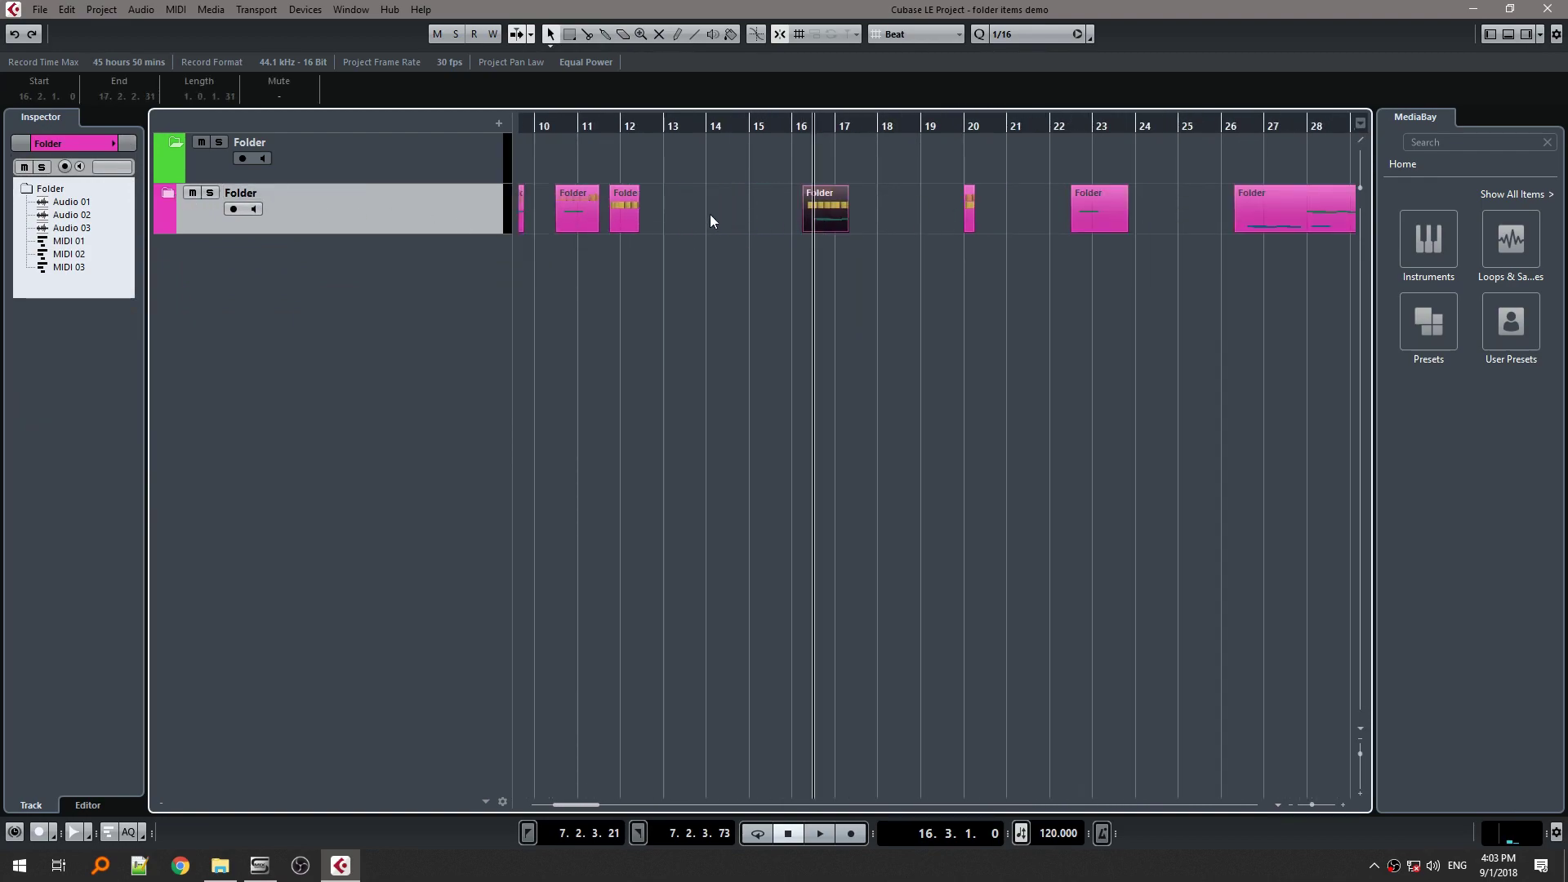
pyautogui.moveTo(598, 212); pyautogui.dragTo(712, 212)
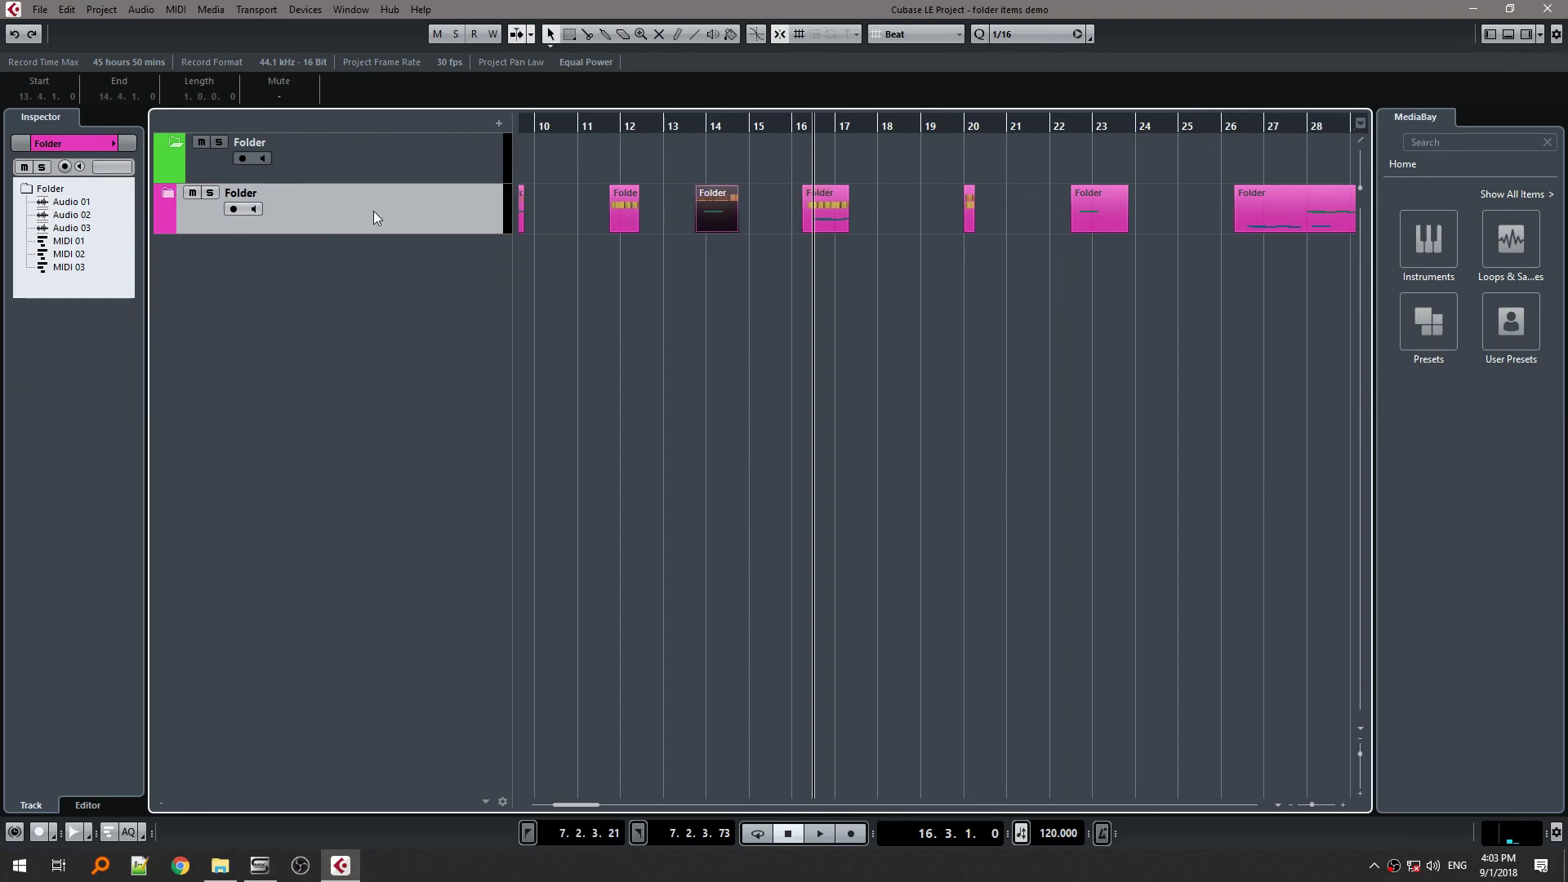
# - Nest the magenta folder inside the green folder, and collapse and re-expand the nested folders
pyautogui.moveTo(375, 211); pyautogui.dragTo(345, 168)
pyautogui.click(172, 146)
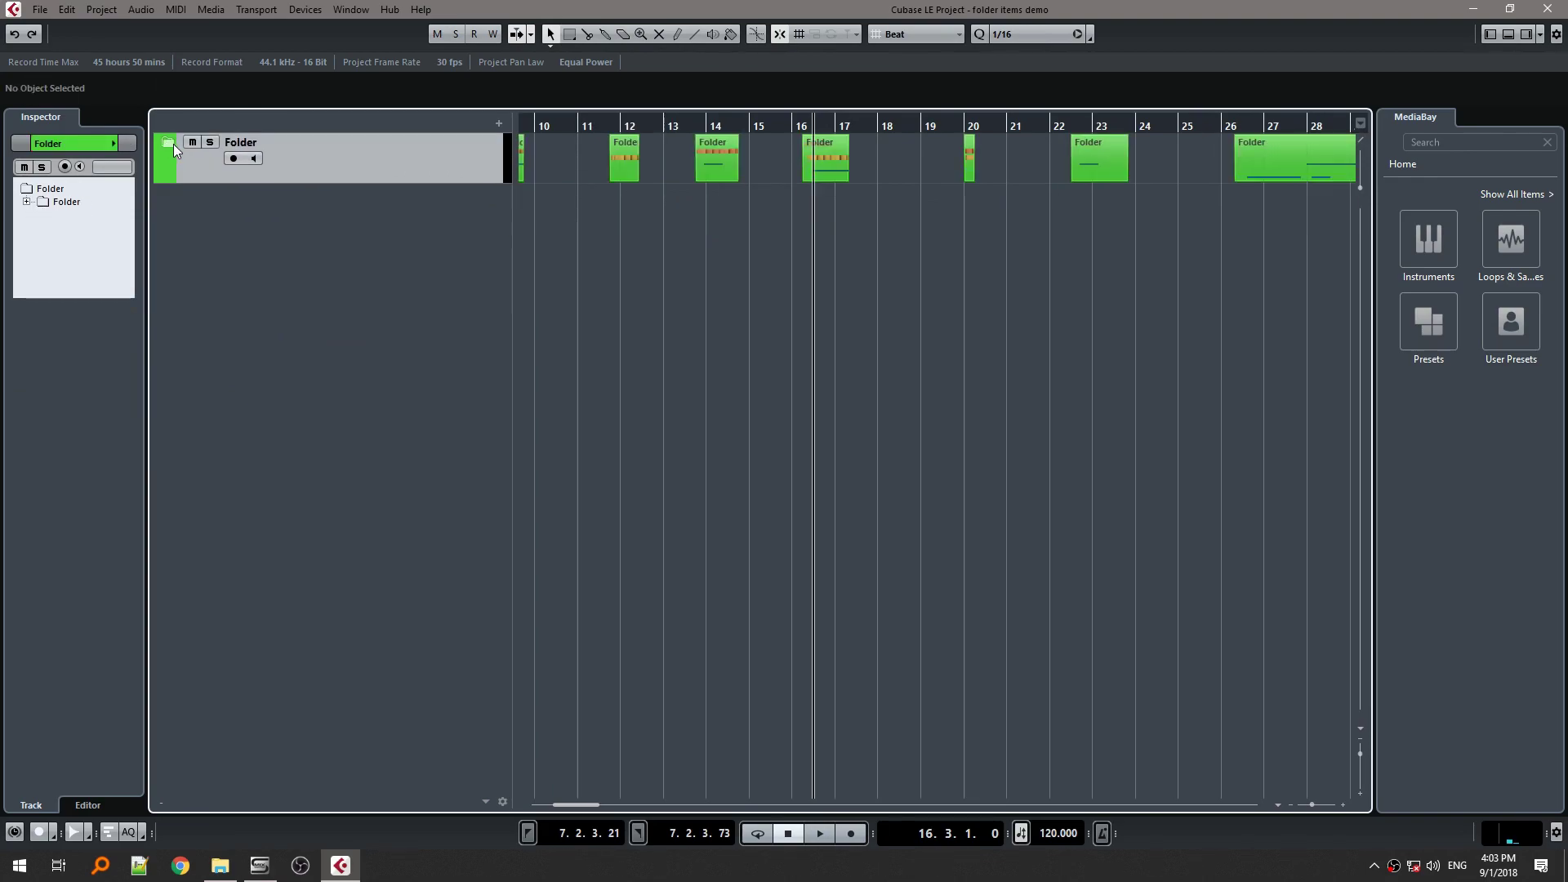
pyautogui.click(174, 149)
pyautogui.click(178, 195)
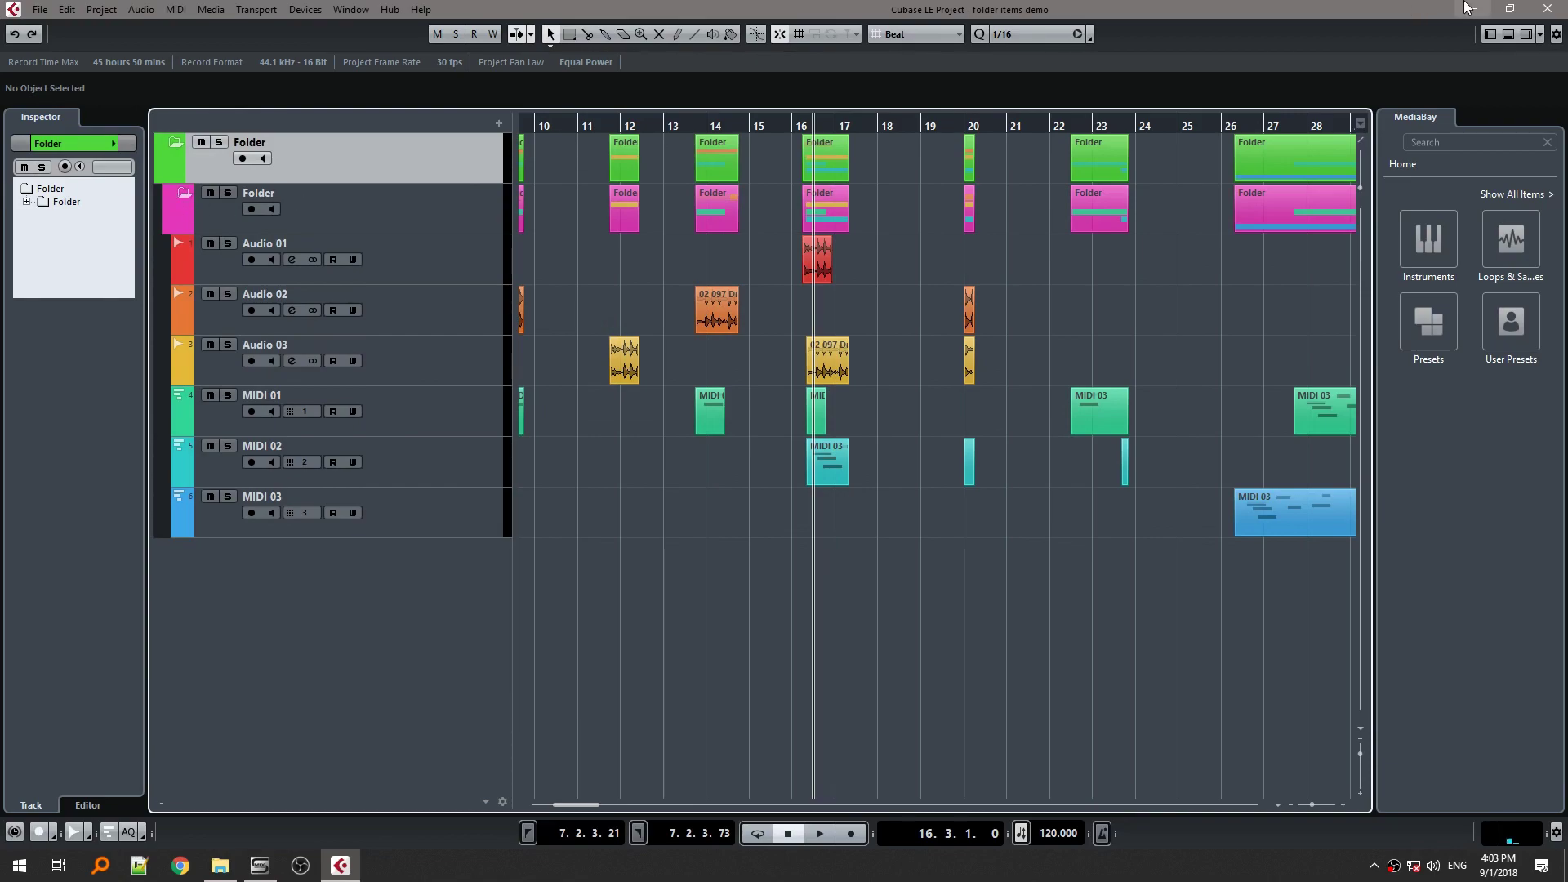
# - Minimize Cubase and open REAPER
pyautogui.click(1473, 8)
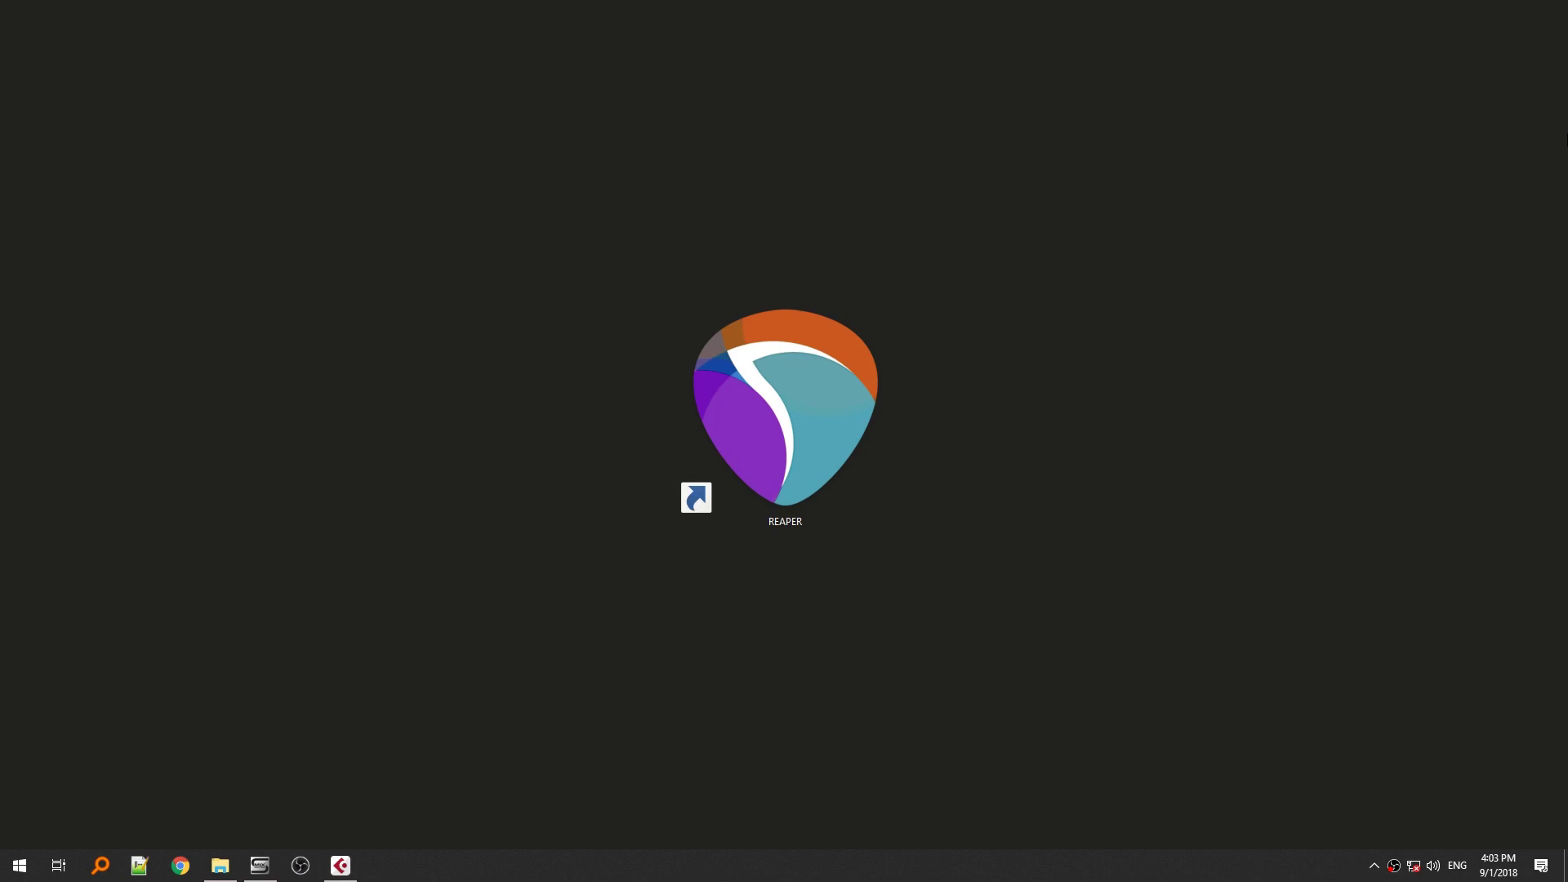
pyautogui.doubleClick(853, 351)
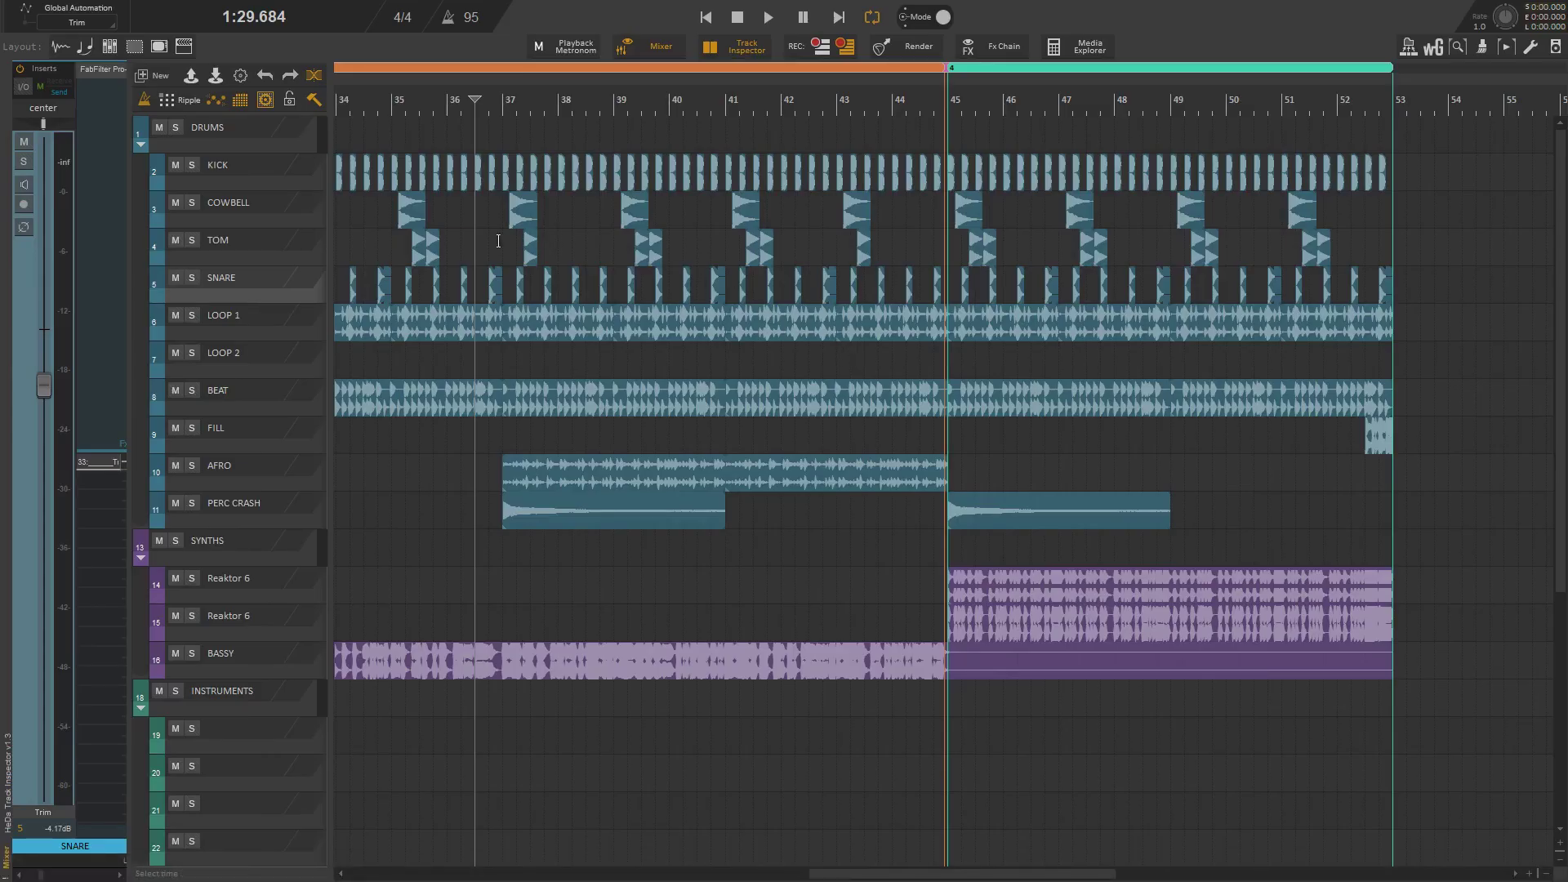
# - Look over the project's arrangement from end to start and the child tracks inside the DRUMS folder
pyautogui.moveTo(476, 250); pyautogui.dragTo(962, 254)
pyautogui.hscroll(-10, 962, 255)
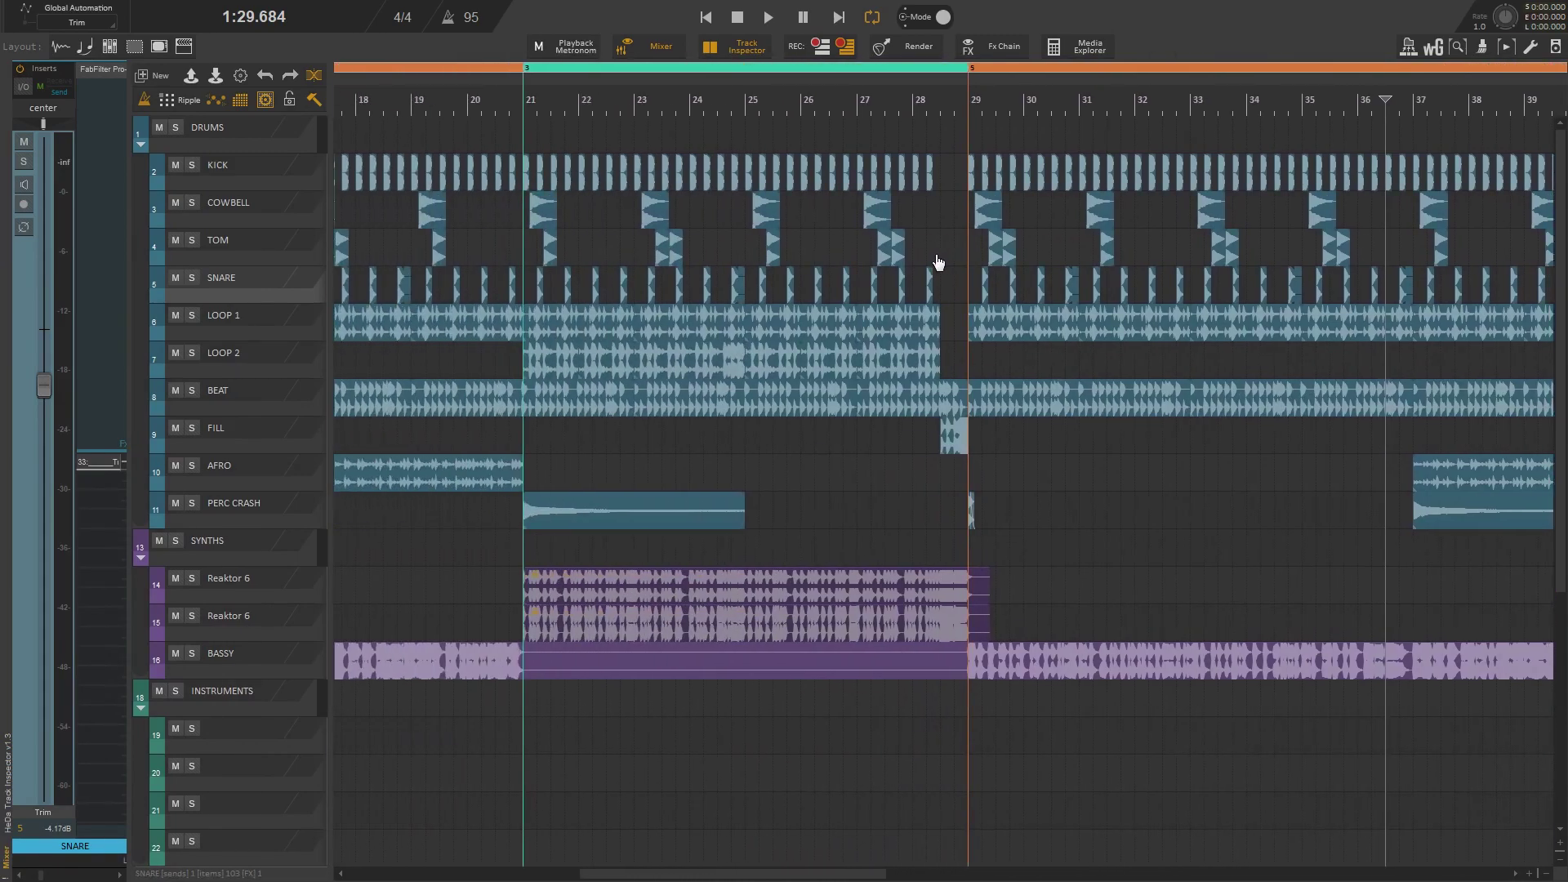
pyautogui.hscroll(-6, 945, 265)
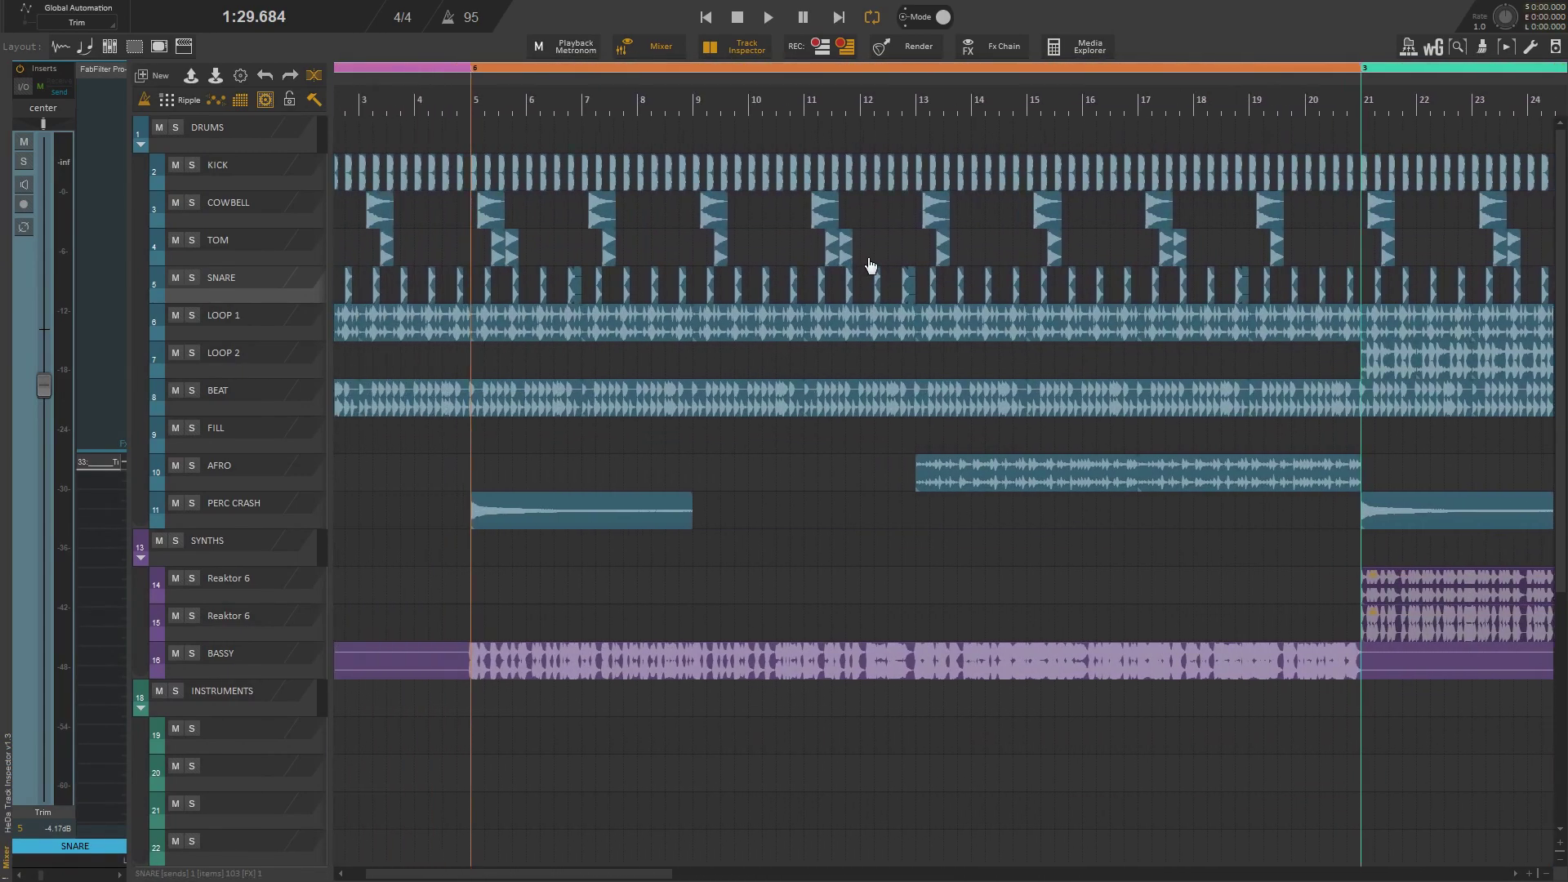
pyautogui.scroll(-8, 543, 261)
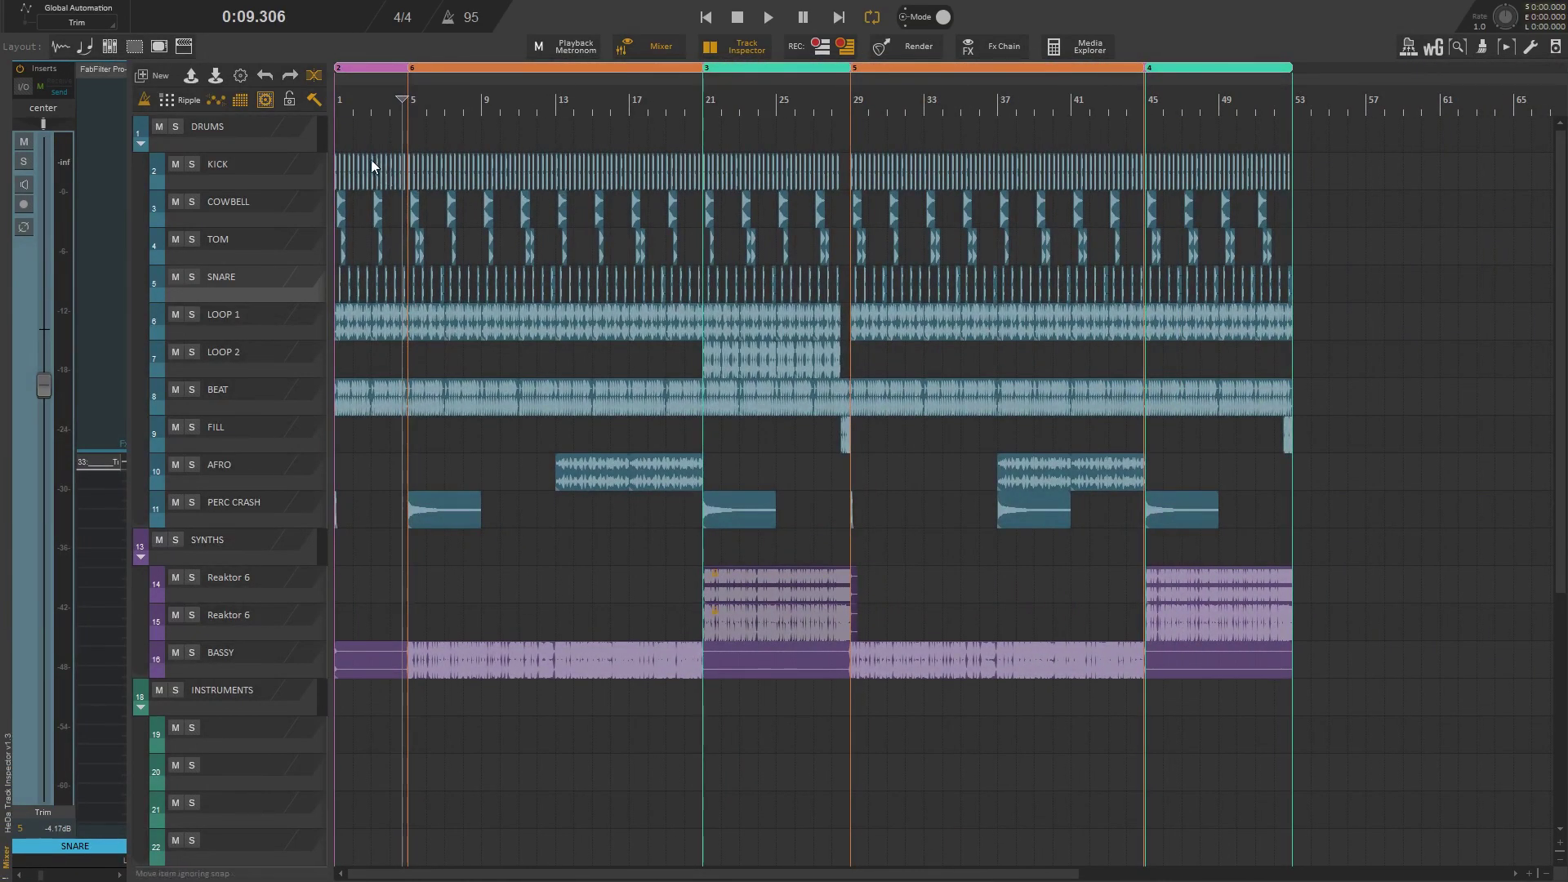
pyautogui.scroll(8, 359, 196)
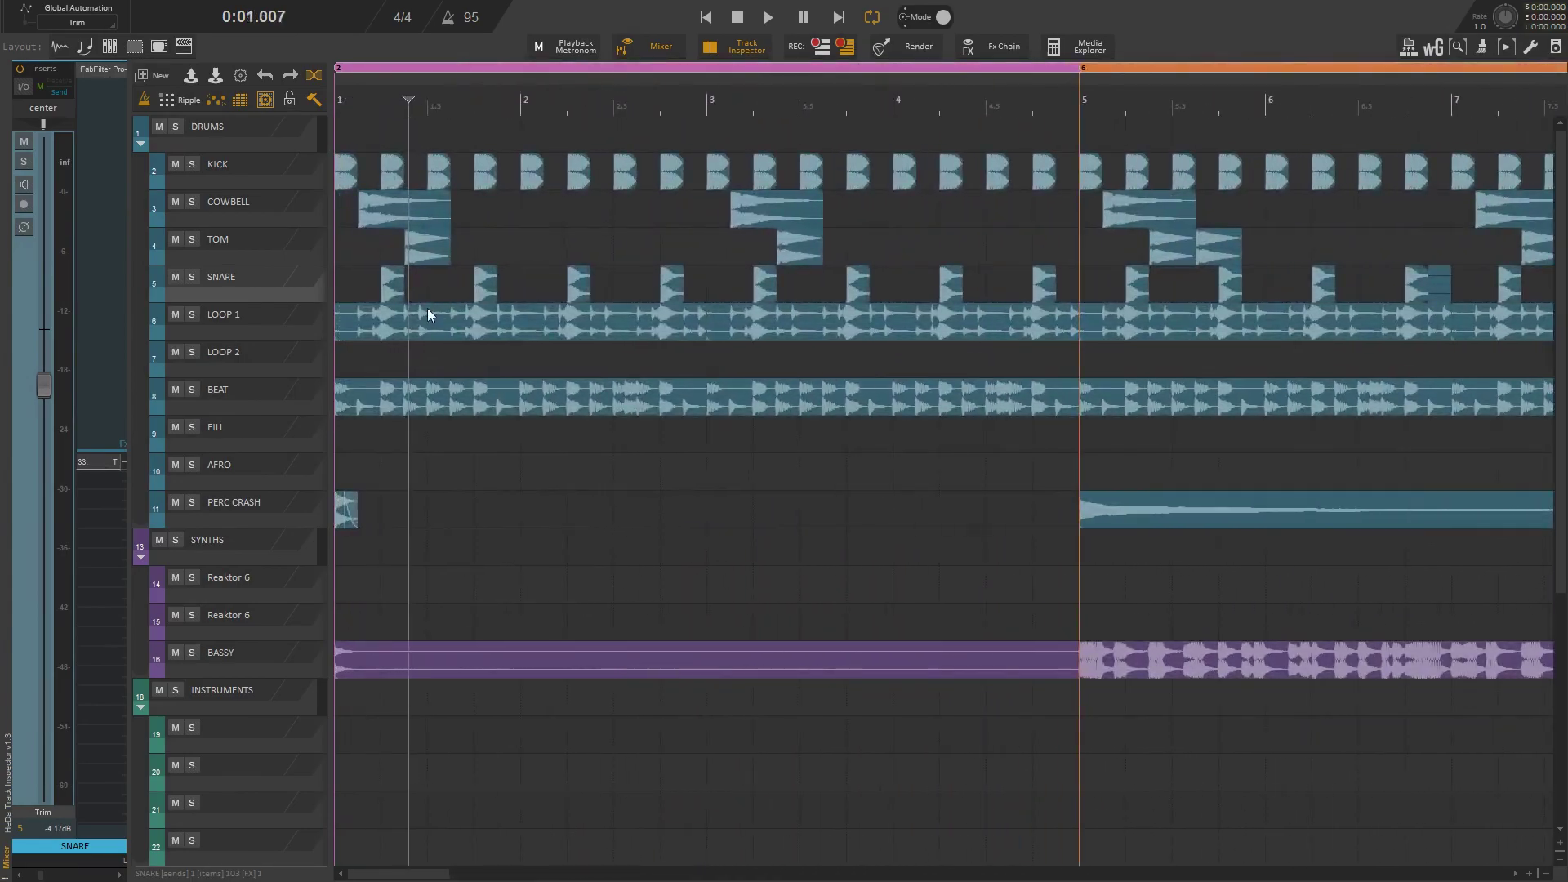
pyautogui.scroll(5, 277, 508)
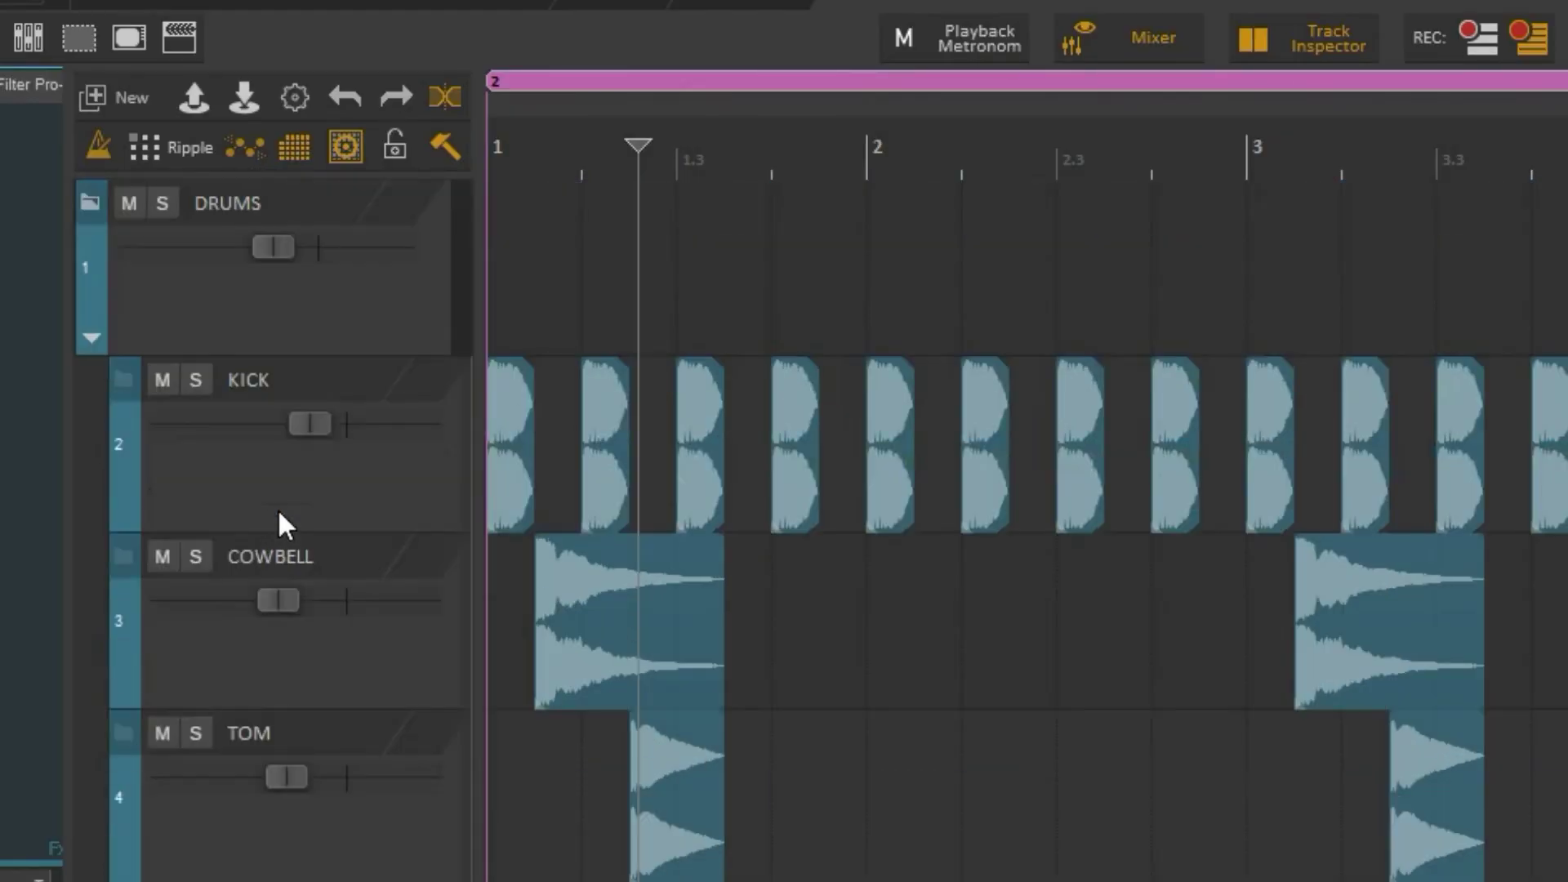
pyautogui.scroll(-5, 279, 513)
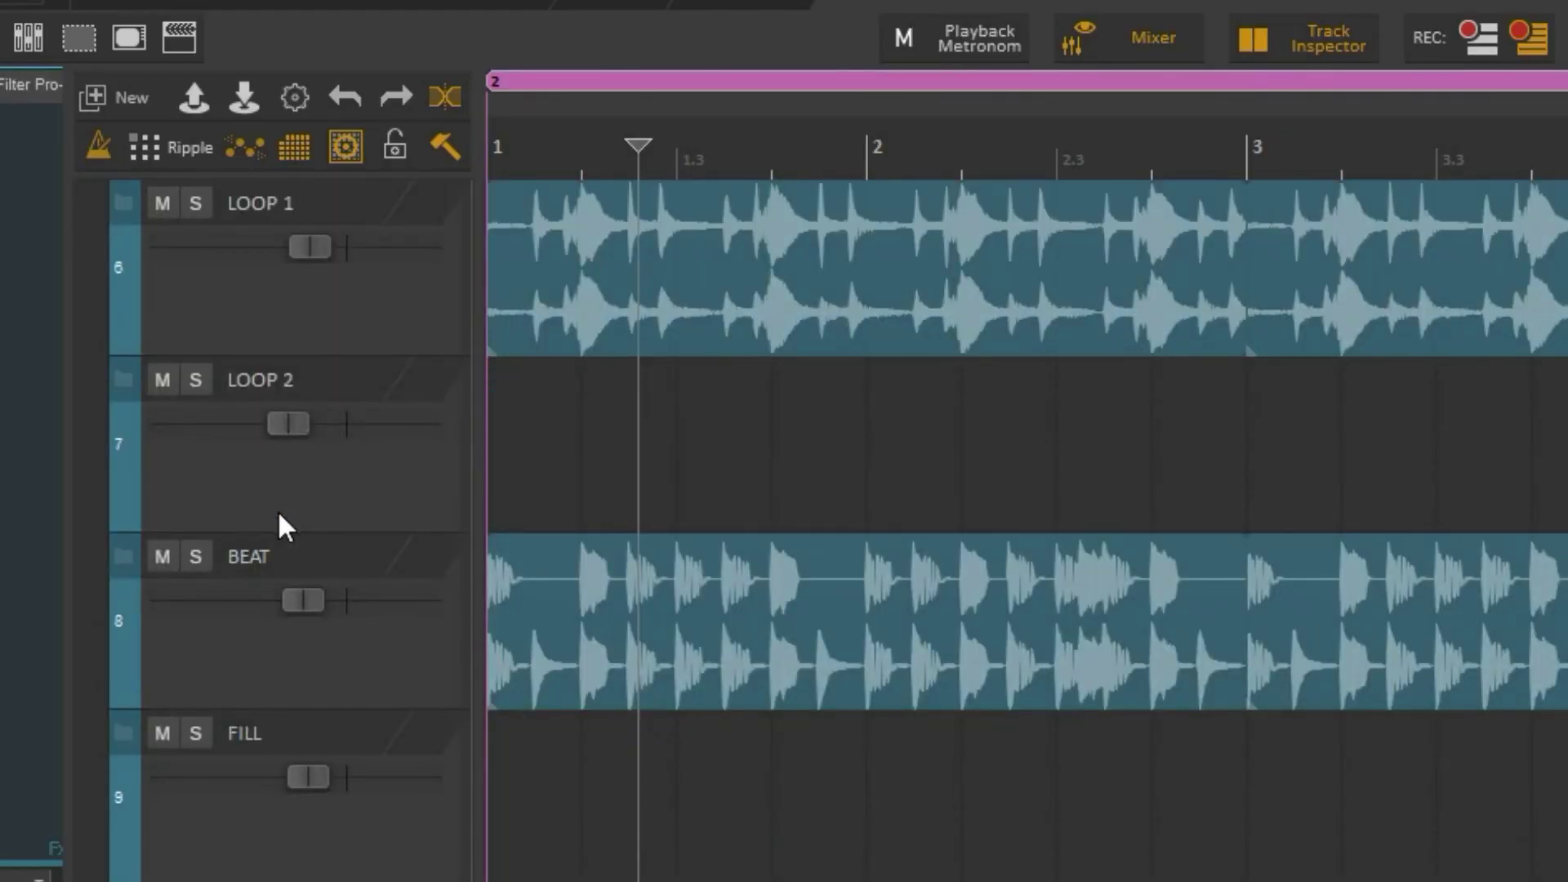
pyautogui.scroll(5, 272, 719)
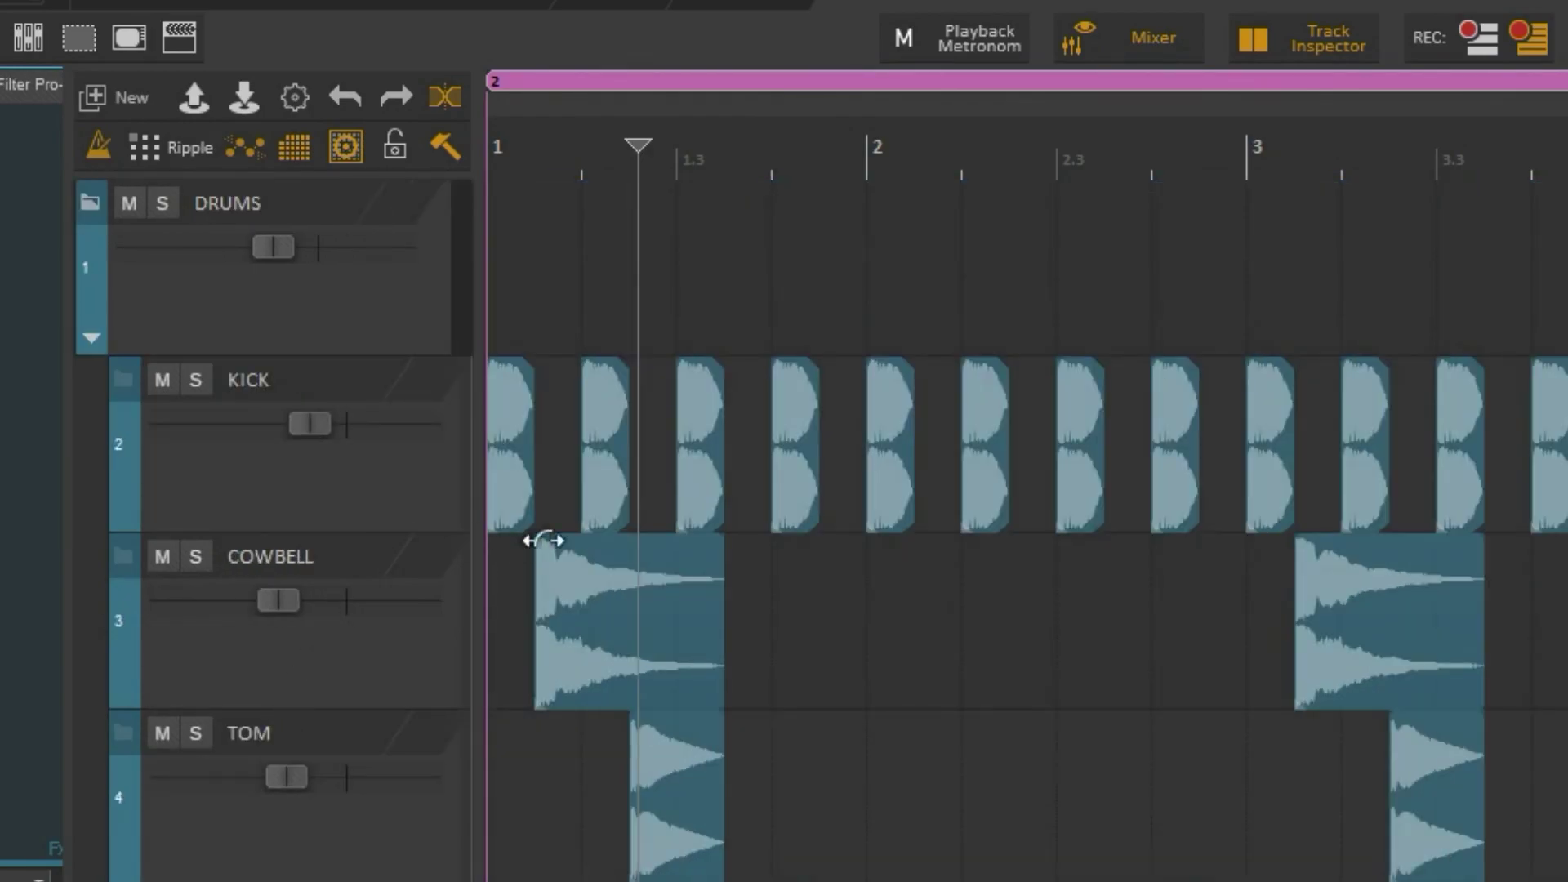
# - Copy the five KICK items between about 1.3 and 2.3 and paste them onto the DRUMS folder track at about 2.4
pyautogui.moveTo(676, 444); pyautogui.dragTo(1064, 456)
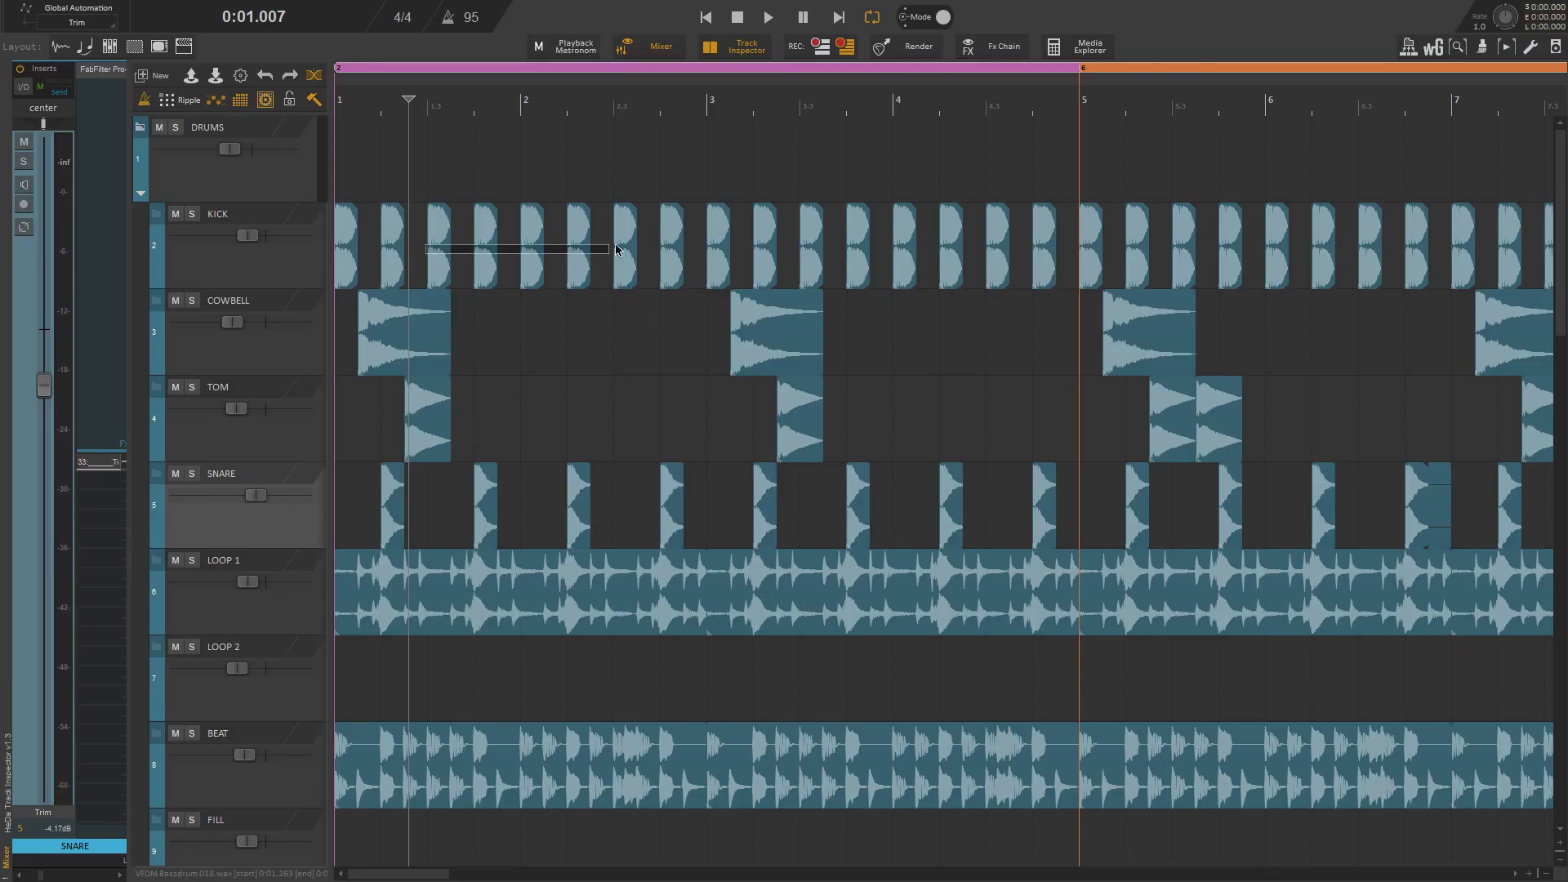
pyautogui.moveTo(617, 250); pyautogui.dragTo(655, 247)
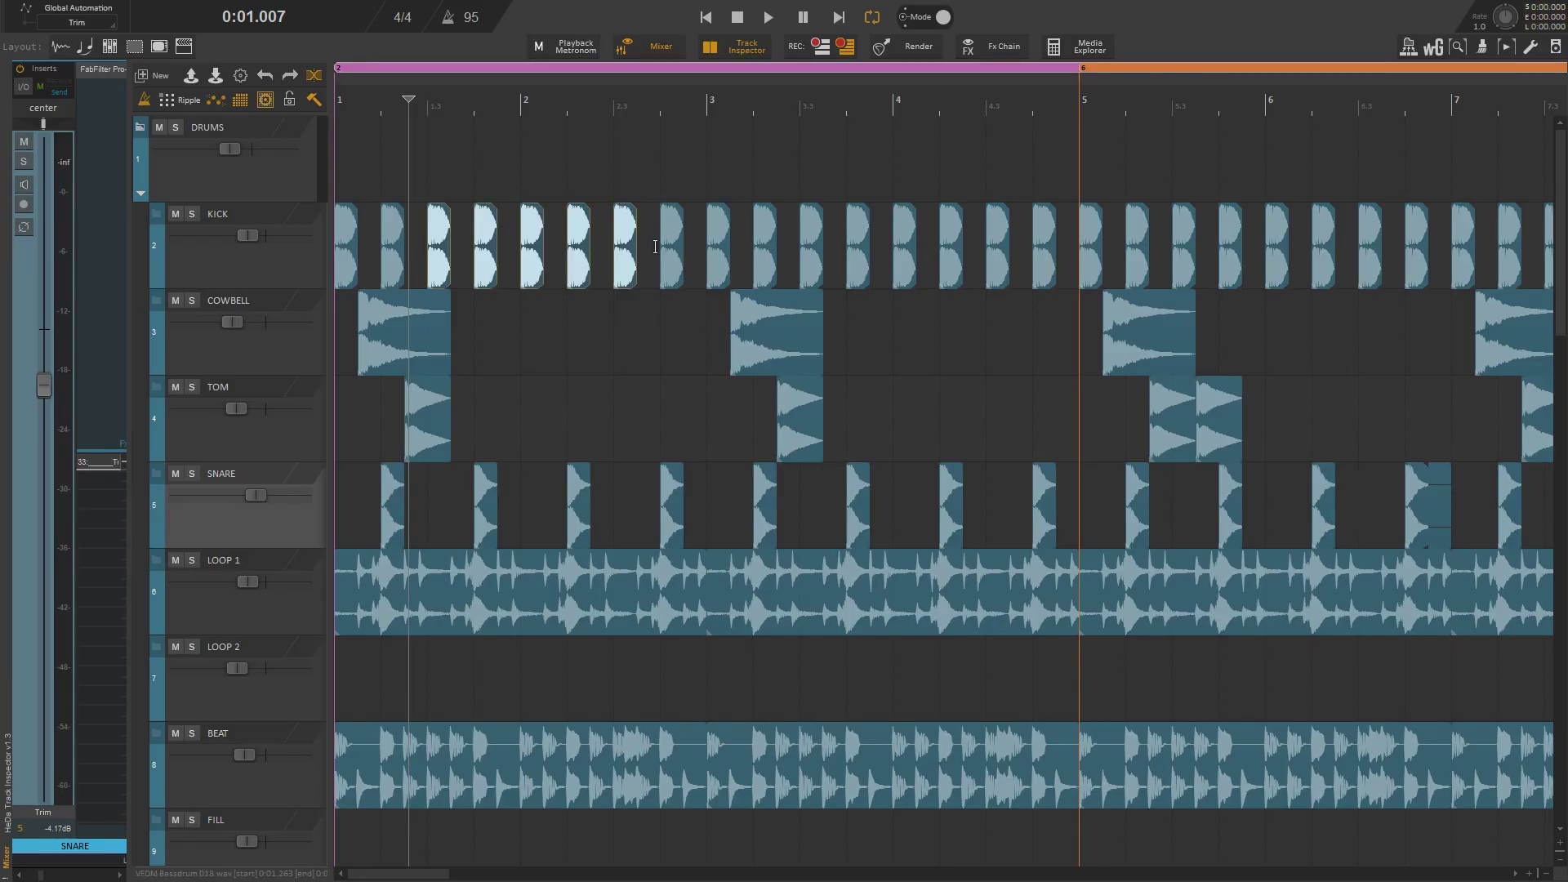
pyautogui.hotkey('ctrl', 'c')
pyautogui.click(642, 160)
pyautogui.hotkey('ctrl', 'v')
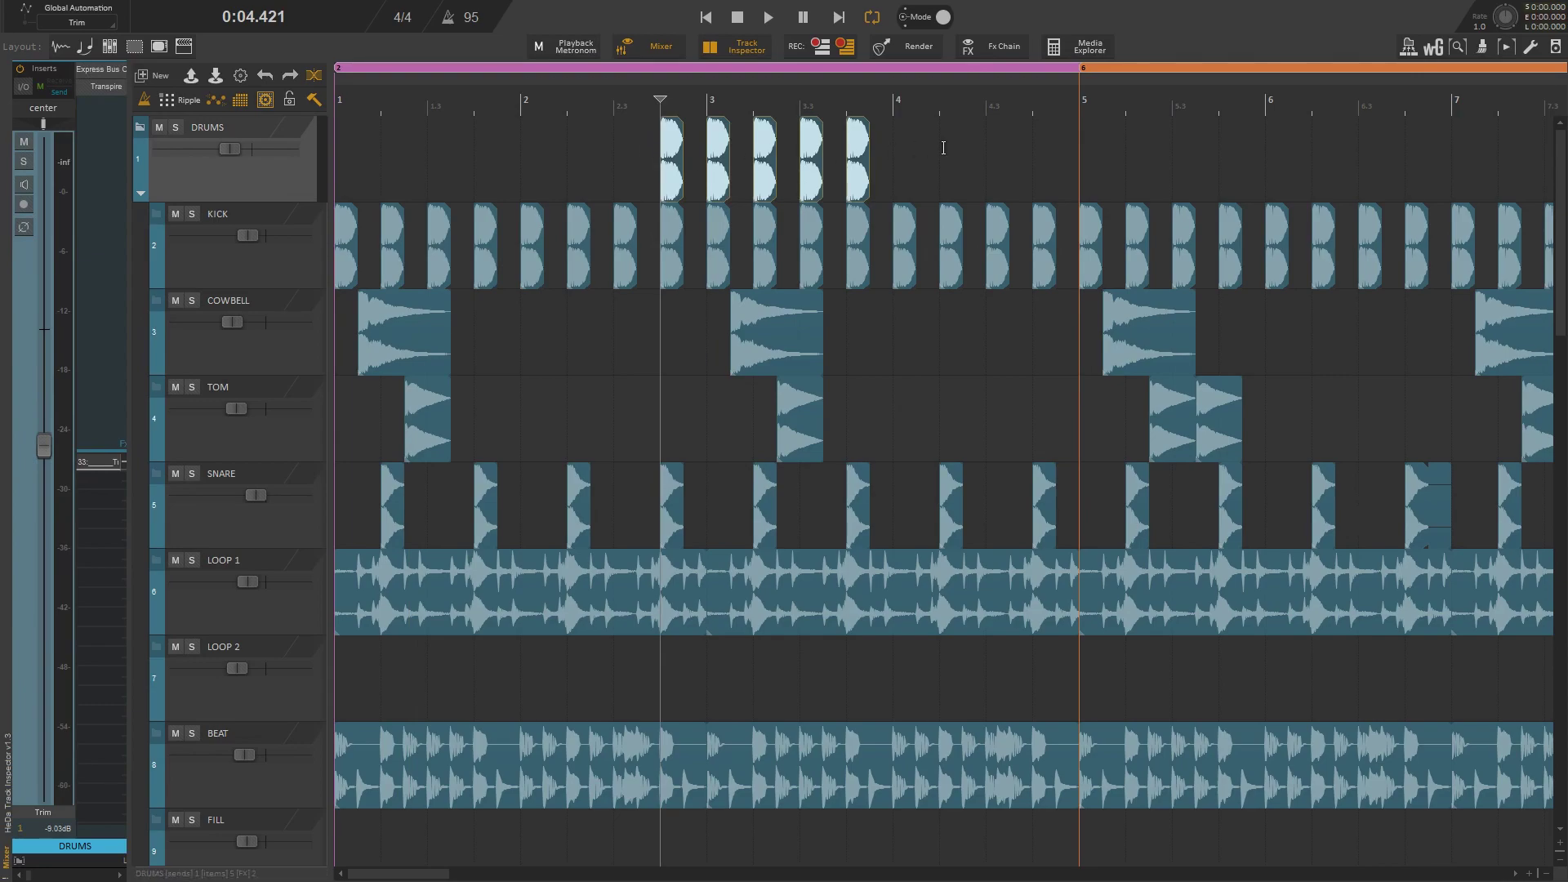
# - Draw a MIDI item from bar 4 to about 5.2 on the DRUMS folder track and add three long notes to it
pyautogui.moveTo(897, 152); pyautogui.dragTo(1115, 144)
pyautogui.doubleClick(1011, 157)
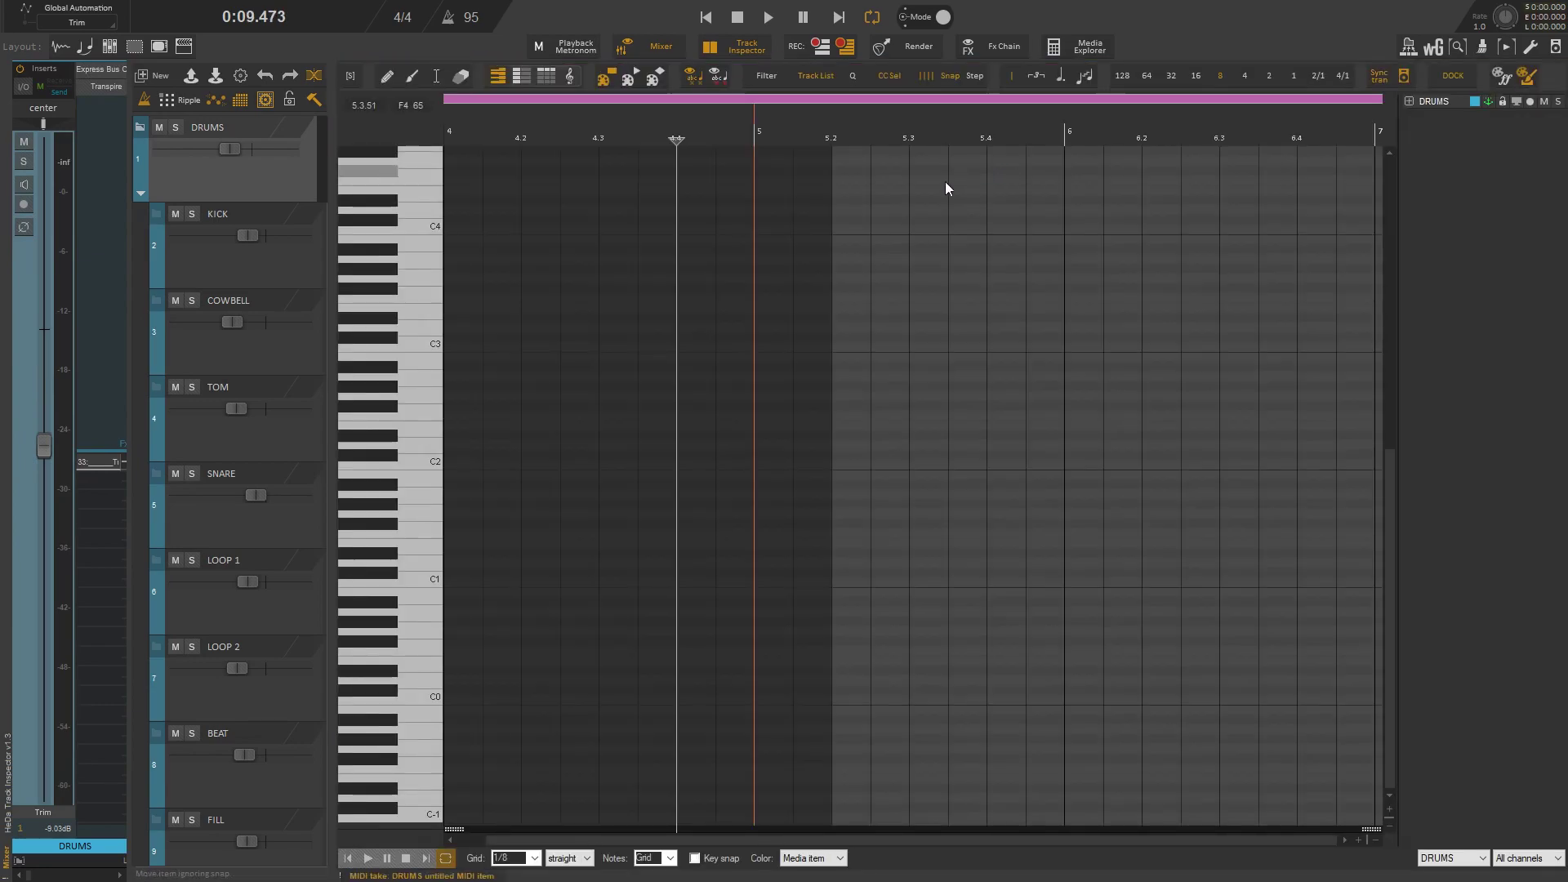
pyautogui.moveTo(483, 318); pyautogui.dragTo(641, 318)
pyautogui.moveTo(455, 386); pyautogui.dragTo(674, 387)
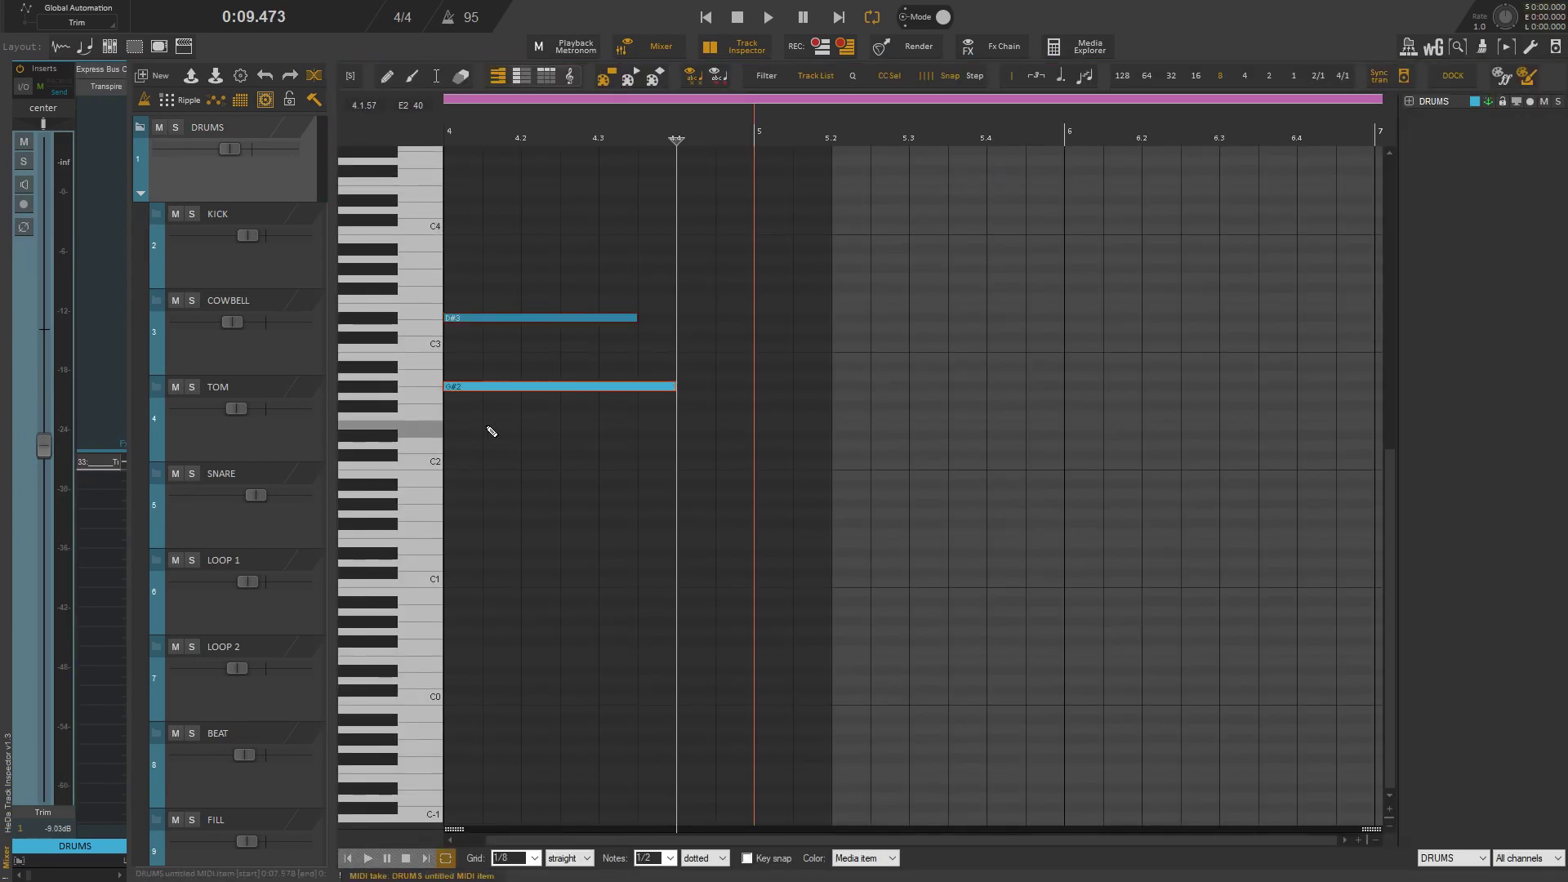
pyautogui.moveTo(491, 431)
pyautogui.mouseDown()
pyautogui.moveTo(641, 430)
pyautogui.moveTo(616, 437)
pyautogui.mouseUp()
pyautogui.press('Escape')
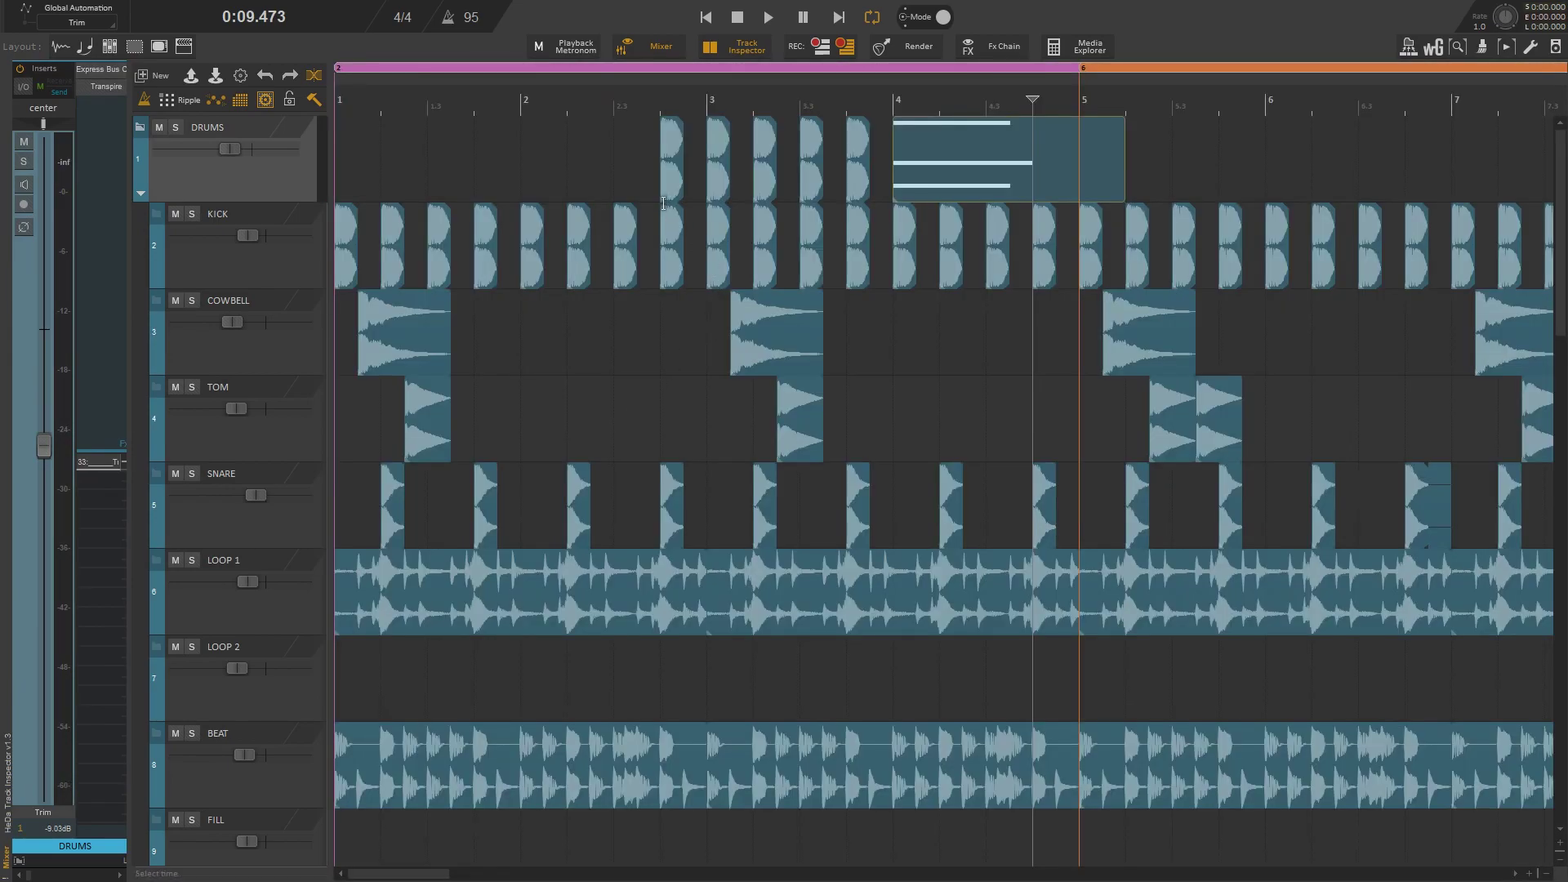
# - Delete the pasted kick items and the MIDI item from the DRUMS folder track
pyautogui.scroll(-4, 596, 178)
pyautogui.moveTo(625, 127); pyautogui.dragTo(1007, 131)
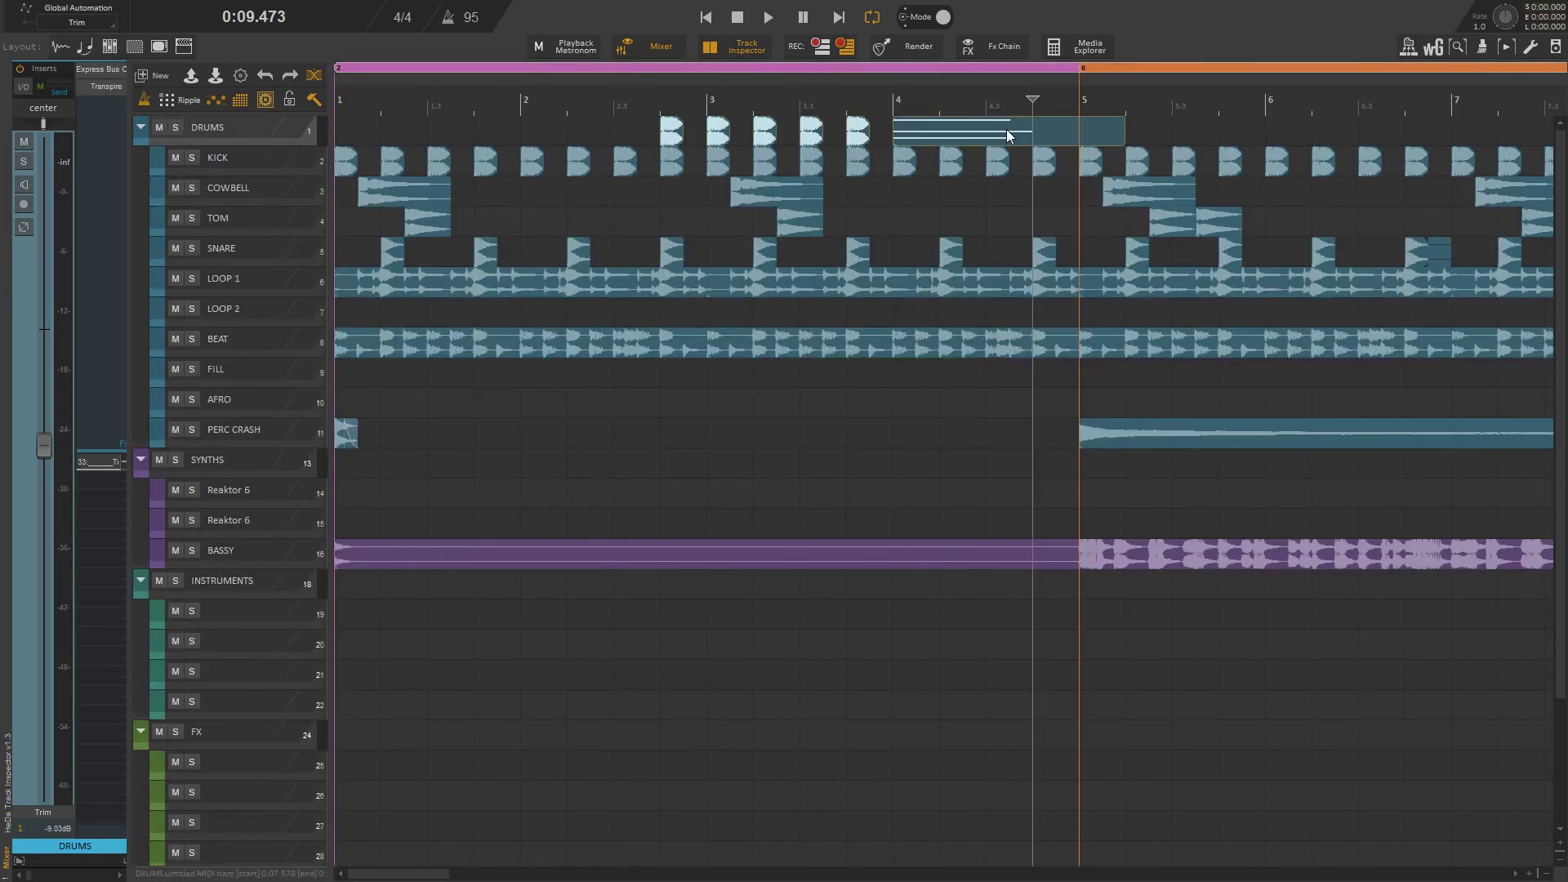
pyautogui.press('Delete')
pyautogui.moveTo(665, 179); pyautogui.dragTo(720, 38)
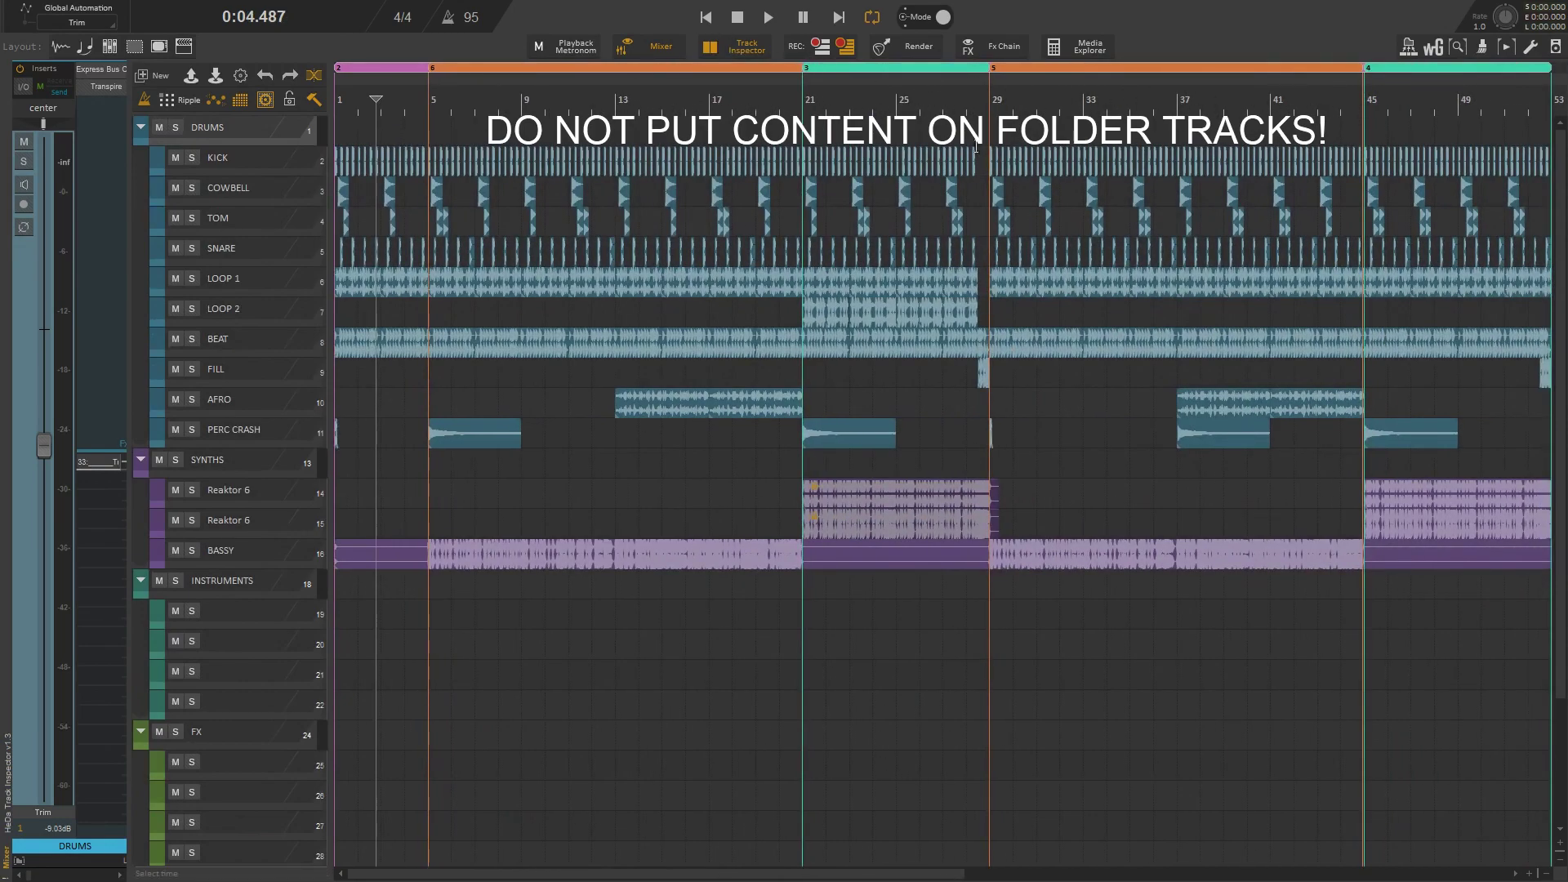
pyautogui.scroll(3, 227, 283)
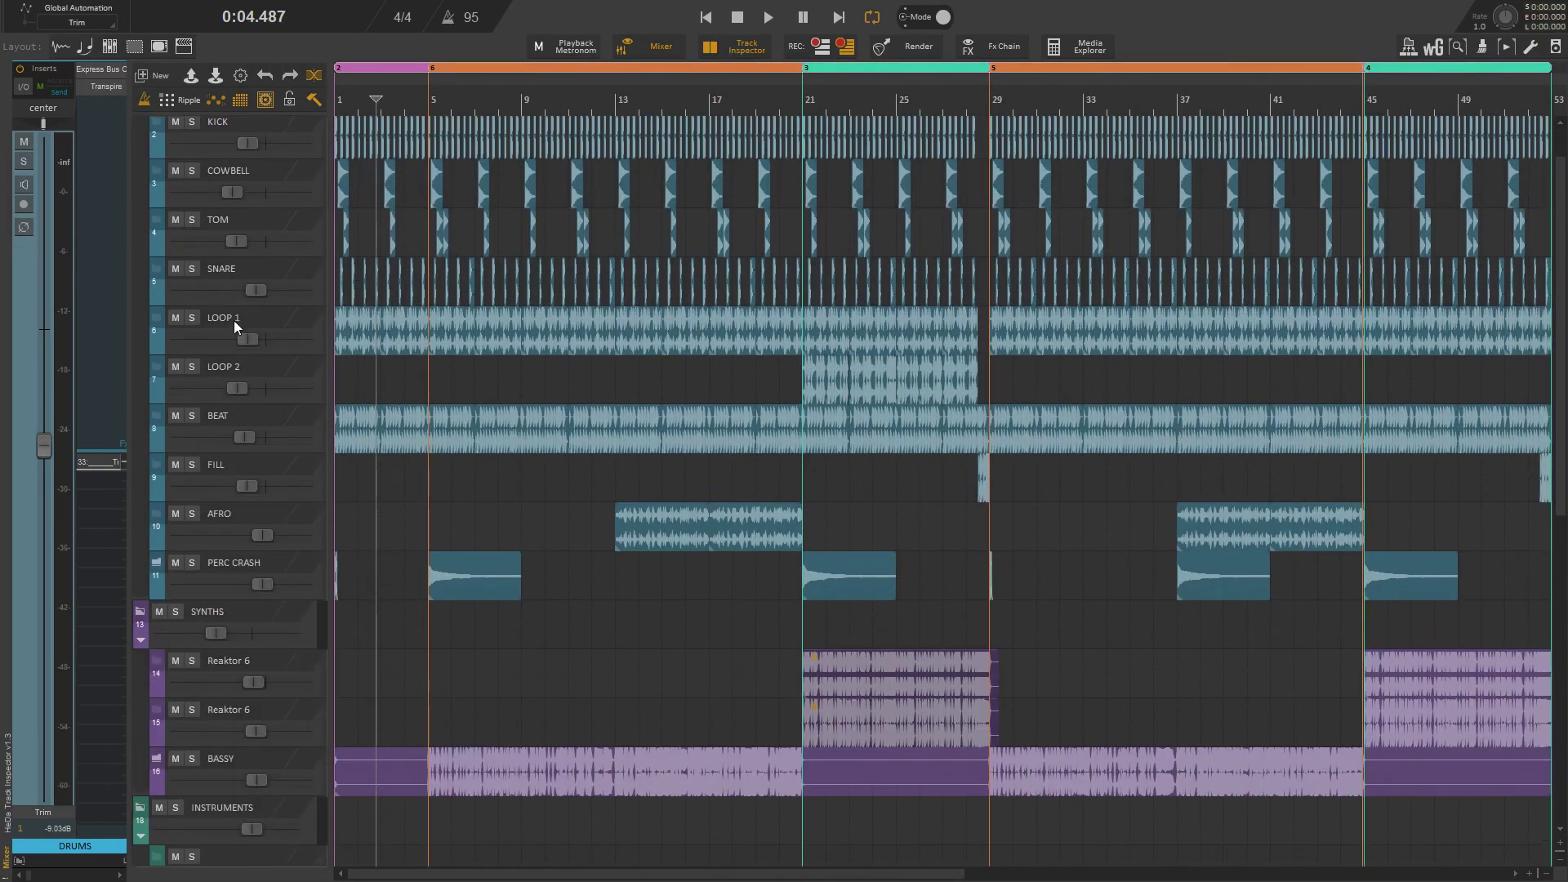
# - Reduce the DRUMS folder's child tracks to small height and collapse the folder one stage further
pyautogui.scroll(1, 234, 374)
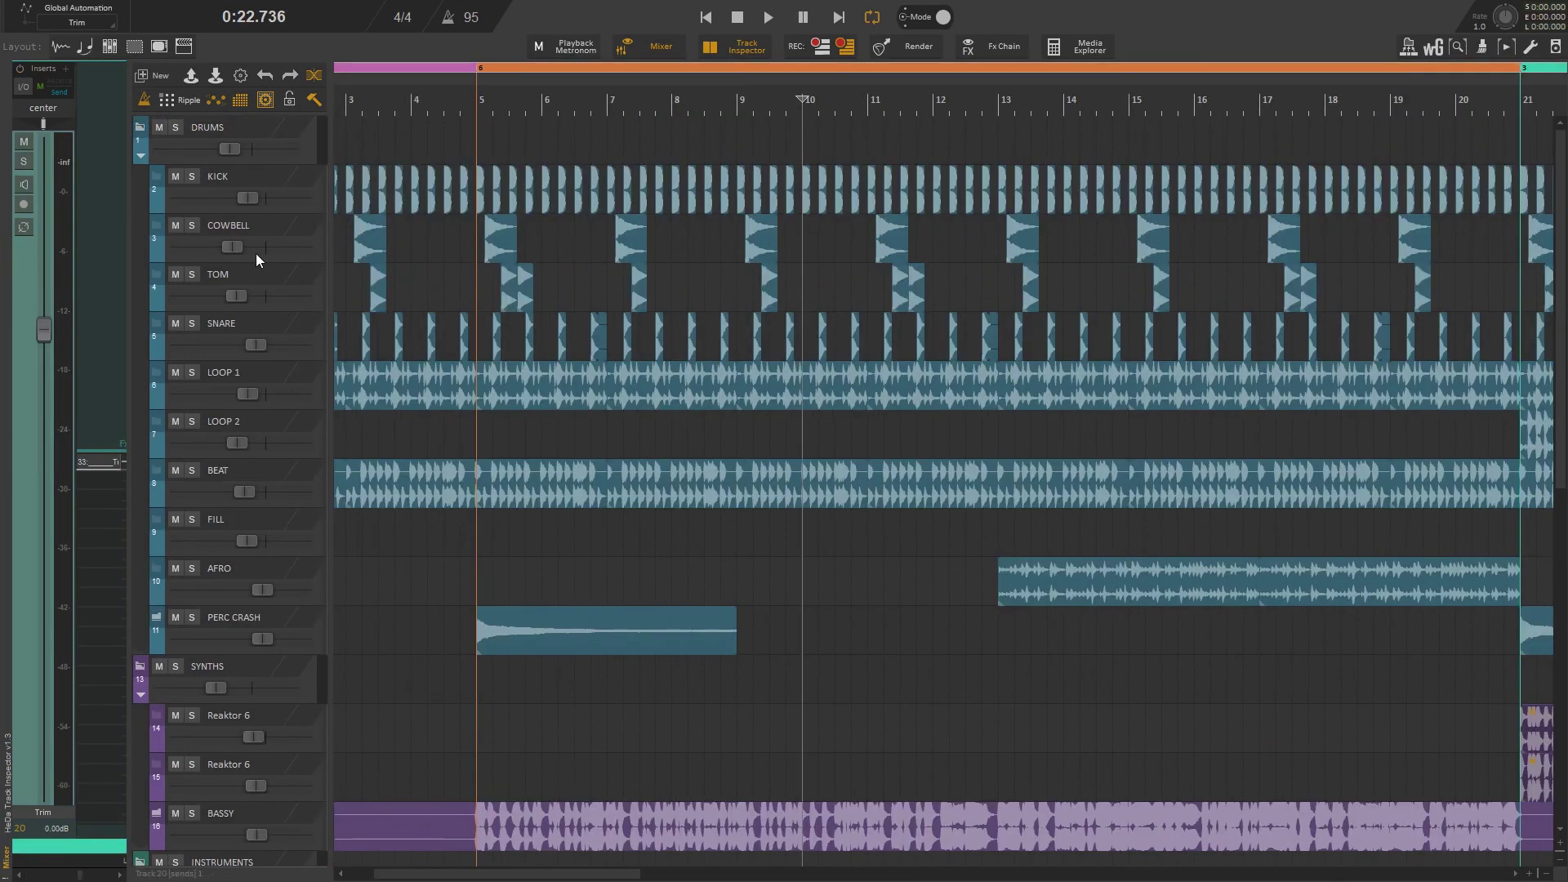
pyautogui.click(141, 157)
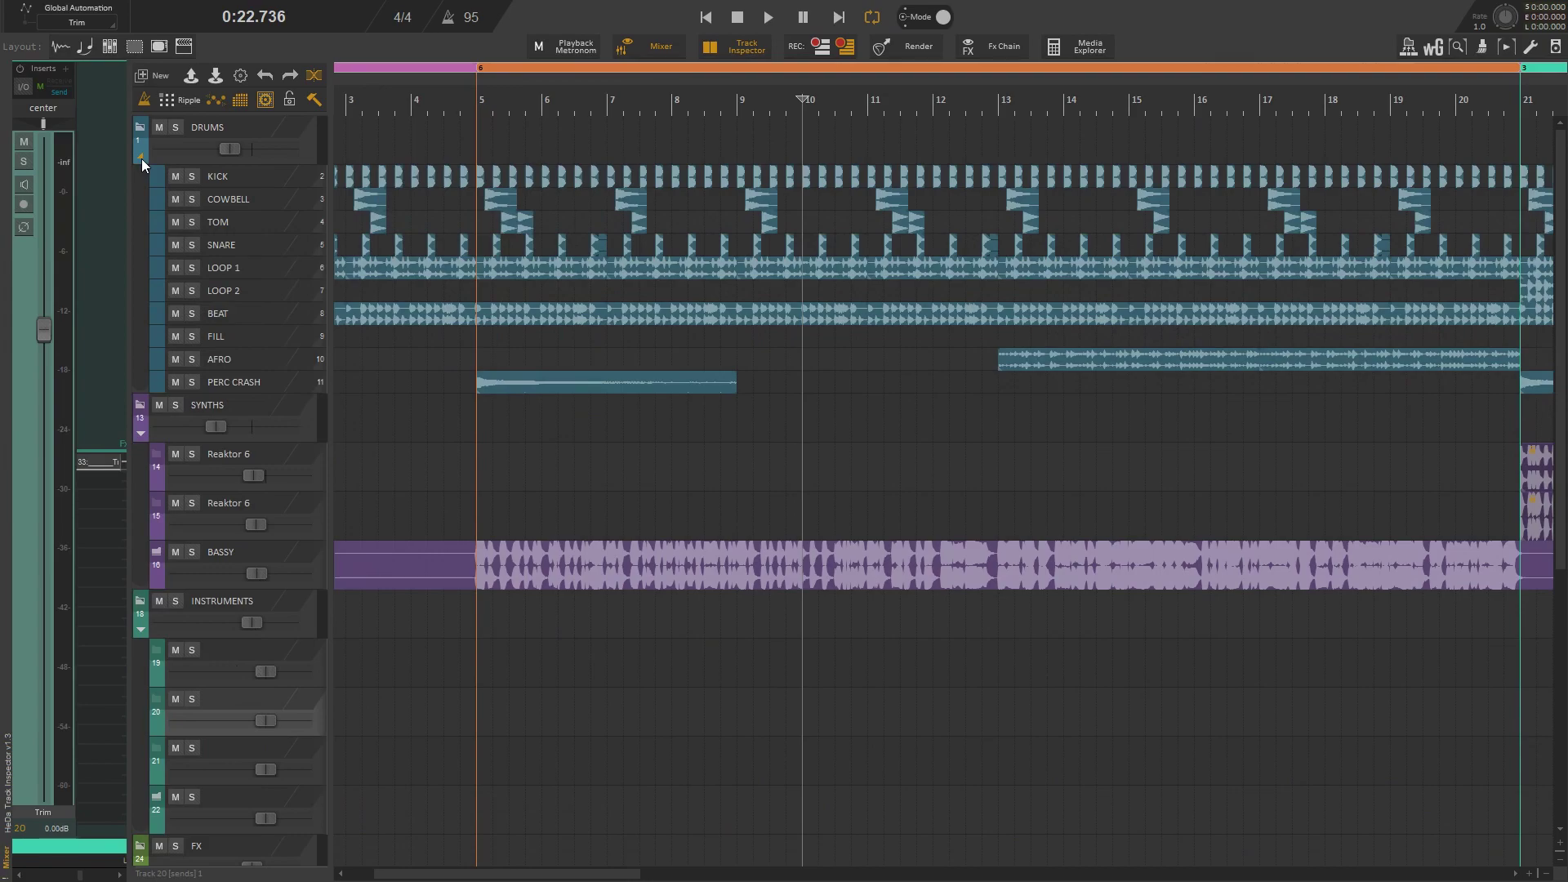
pyautogui.click(140, 158)
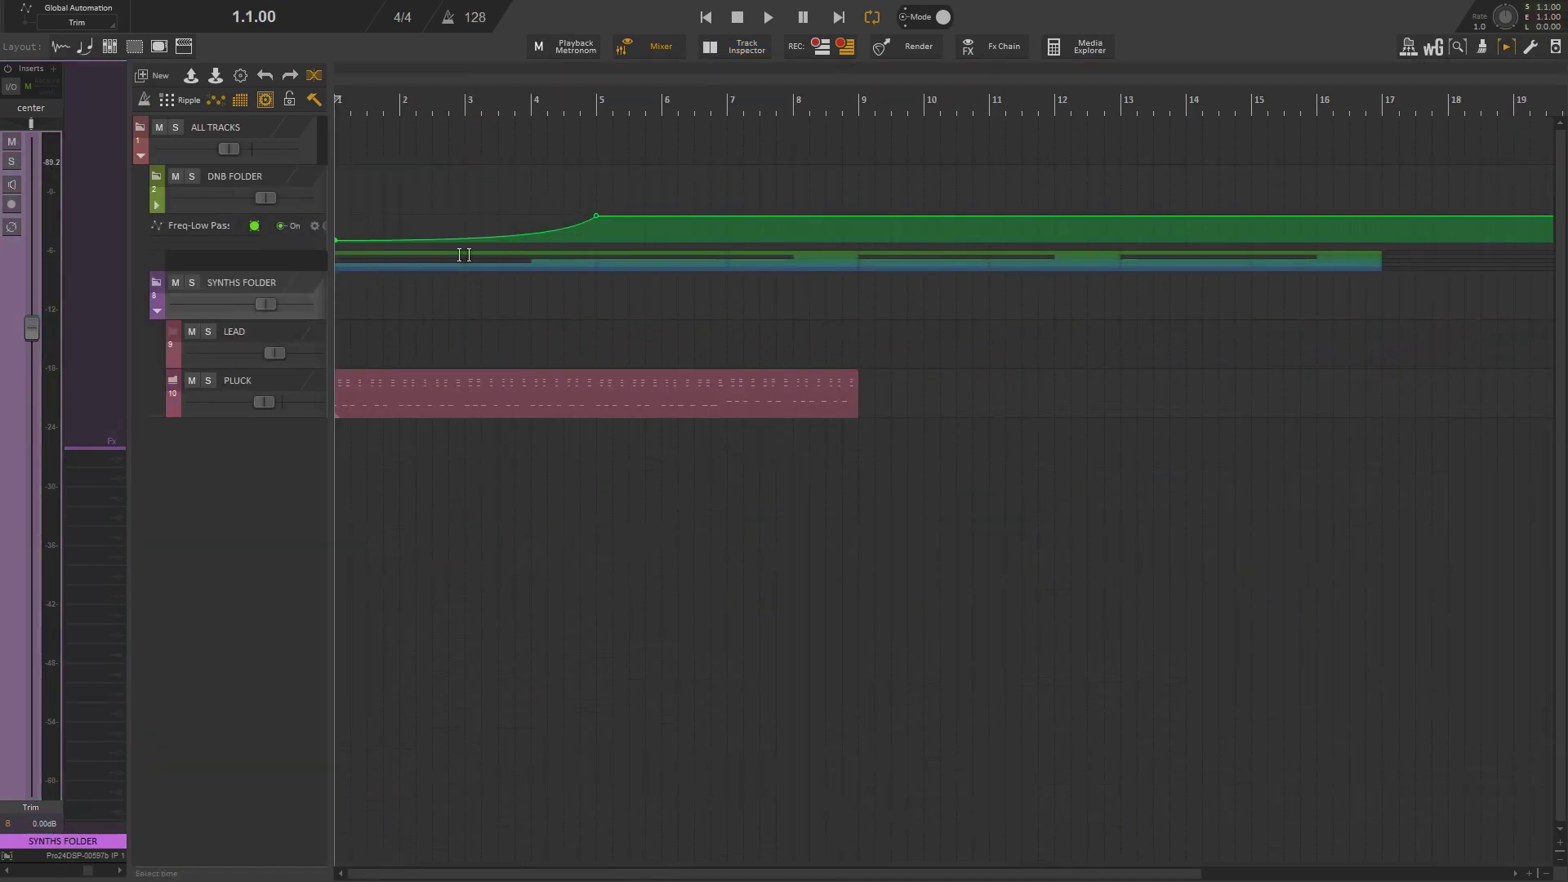
# - Expand DNB FOLDER in the other project and paste several copies of its five tracks from KICK to BASS inside it
pyautogui.click(157, 204)
pyautogui.click(264, 261)
pyautogui.keyDown('shift'); pyautogui.click(281, 462); pyautogui.keyUp('shift')
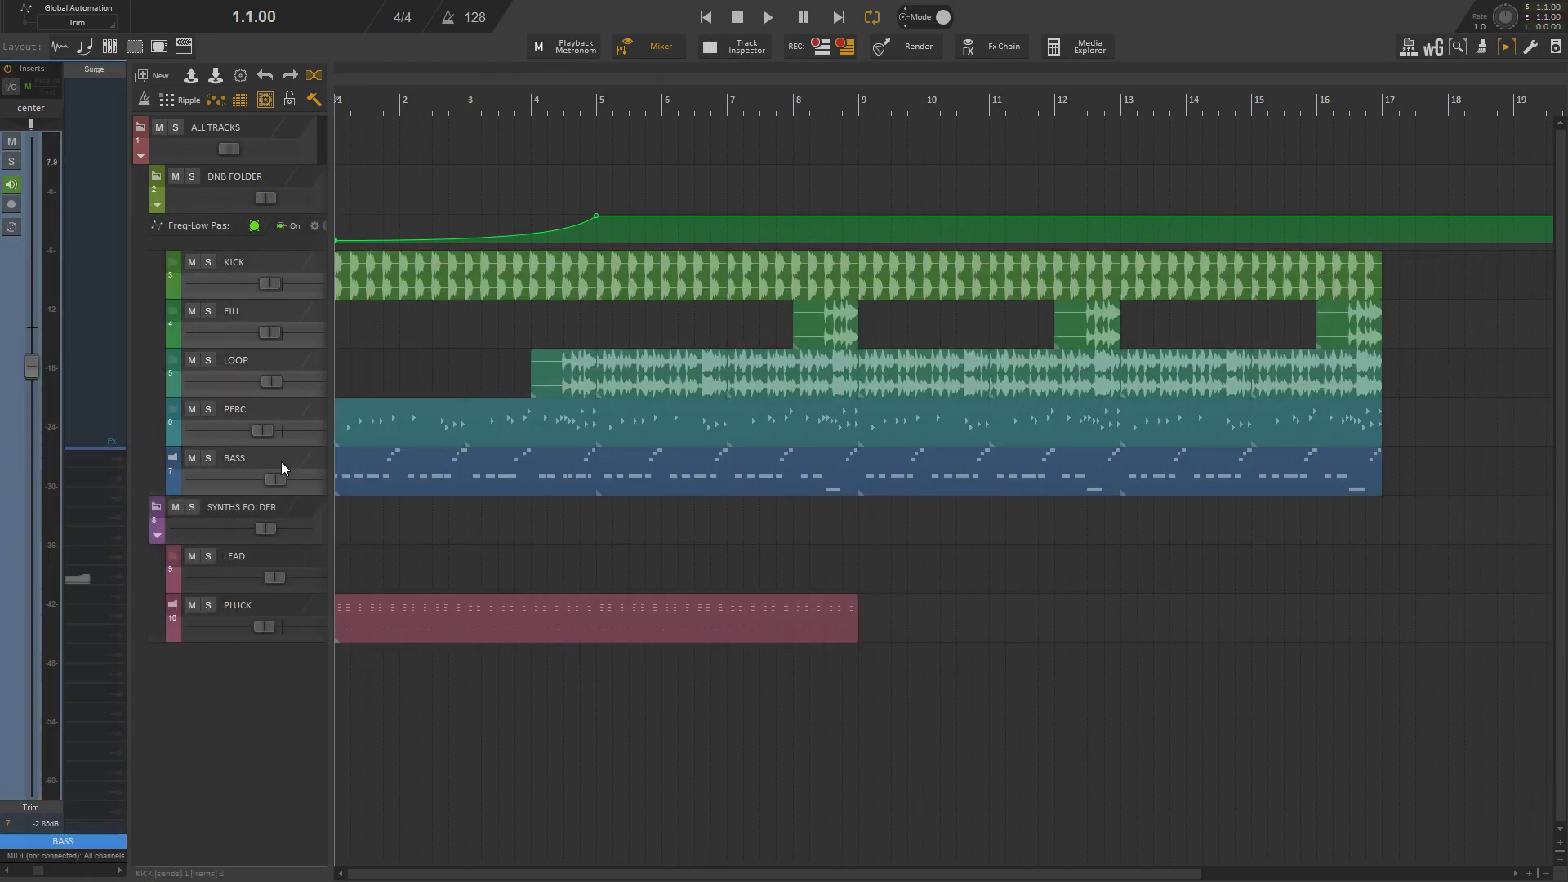
pyautogui.hotkey('ctrl', 'c')
pyautogui.click(226, 180)
pyautogui.hotkey('ctrl', 'v')
pyautogui.hotkey('ctrl', 'v')
pyautogui.hotkey('ctrl', 'v')
pyautogui.hotkey('ctrl', 'v')
pyautogui.hotkey('ctrl', 'v')
pyautogui.hotkey('ctrl', 'v')
pyautogui.hotkey('ctrl', 'v')
pyautogui.hotkey('ctrl', 'v')
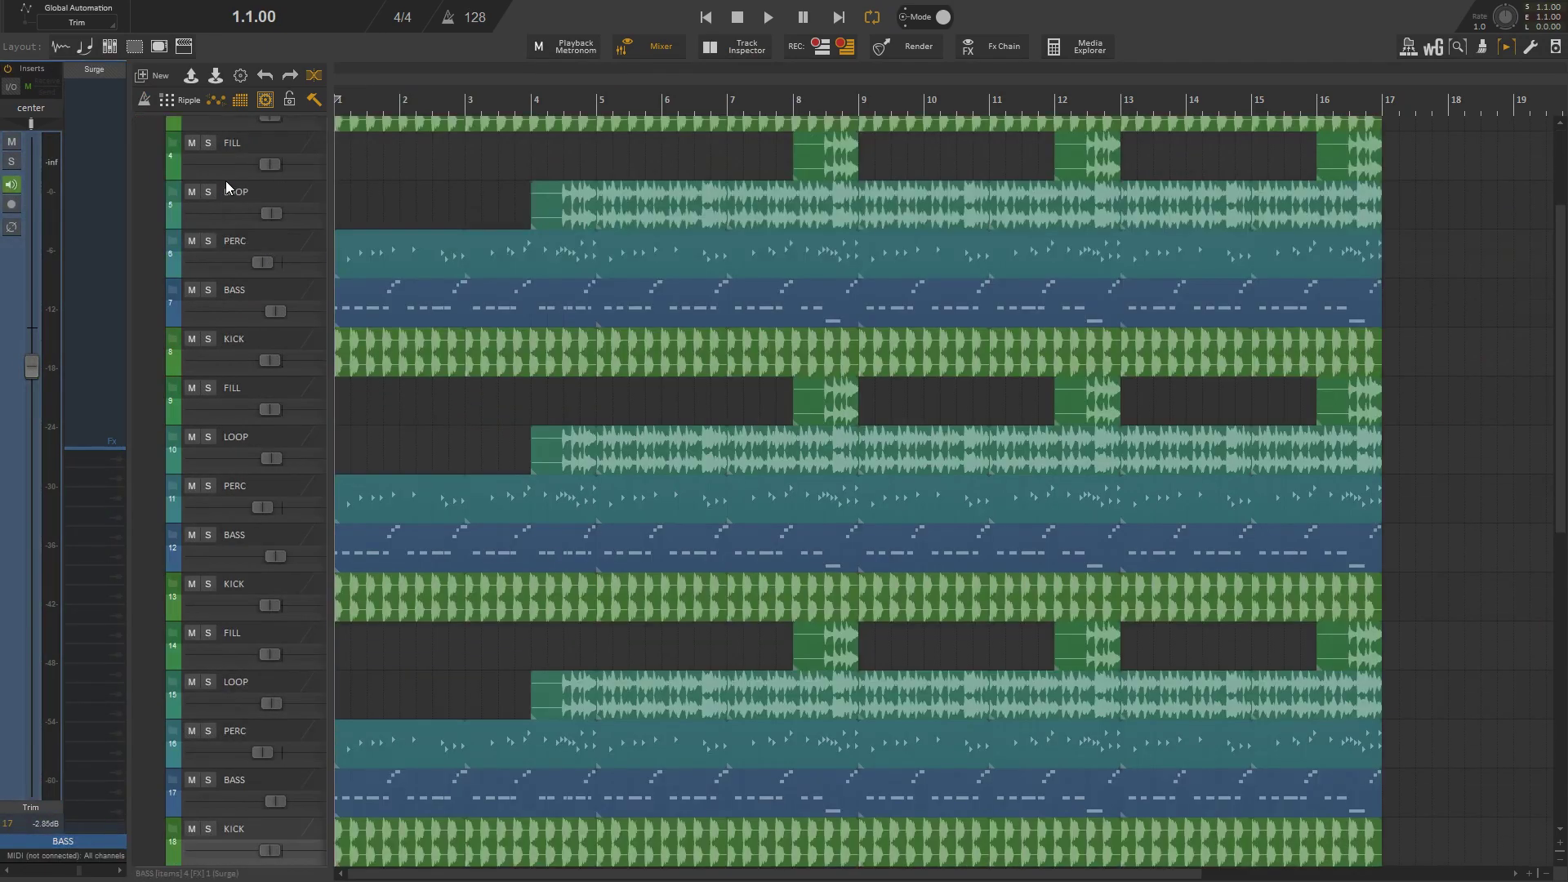
# - Collapse DNB FOLDER to its slimmest child track height to view all the duplicated tracks, and toggle the folder state again
pyautogui.scroll(10, 225, 179)
pyautogui.scroll(2, 225, 180)
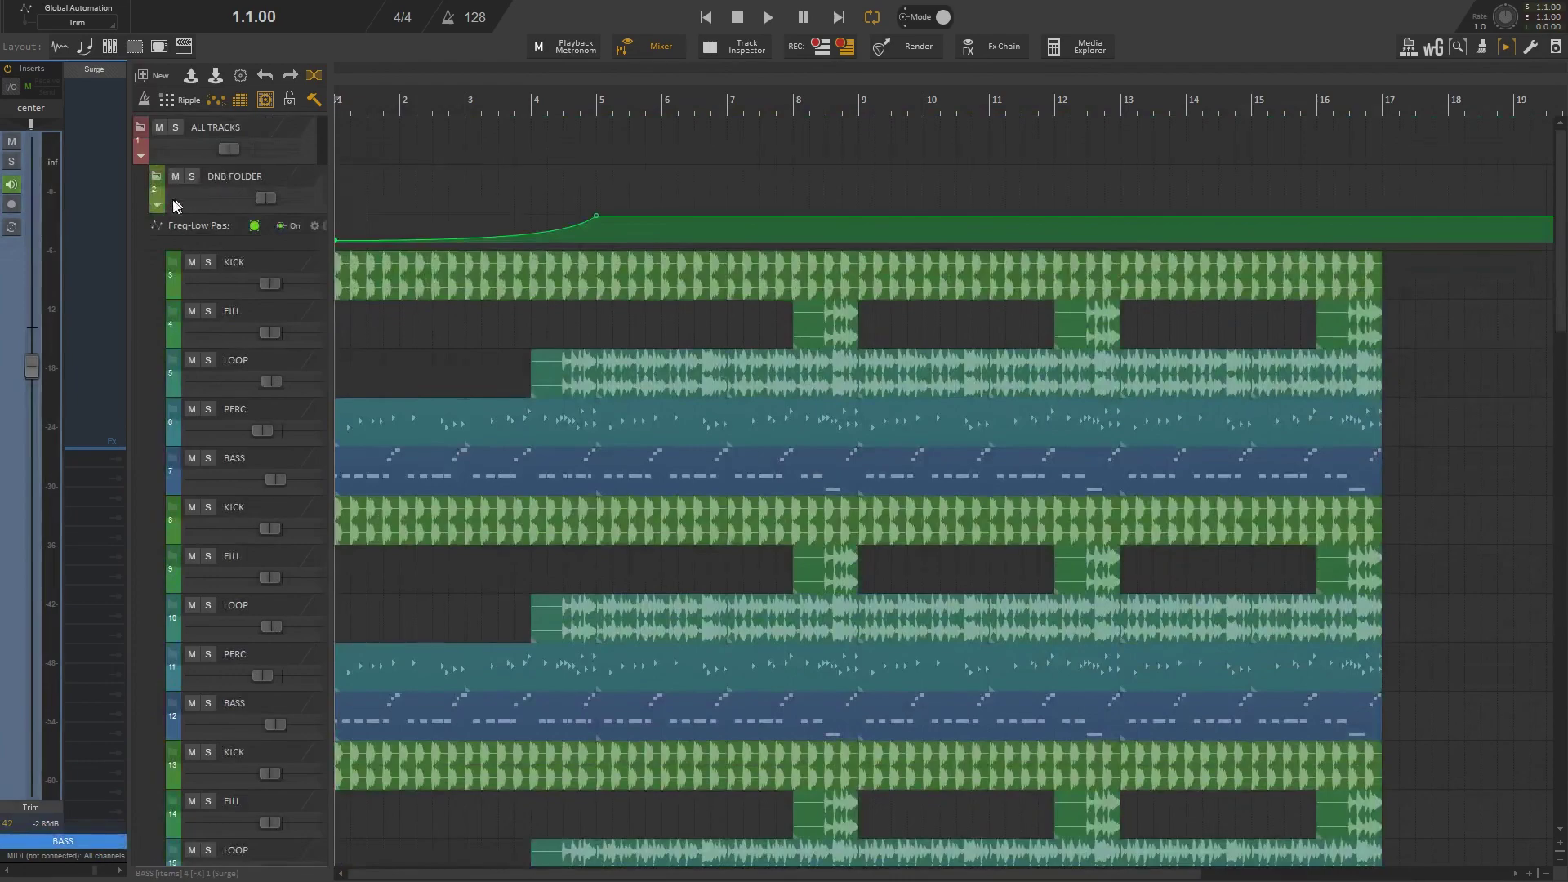
pyautogui.click(156, 205)
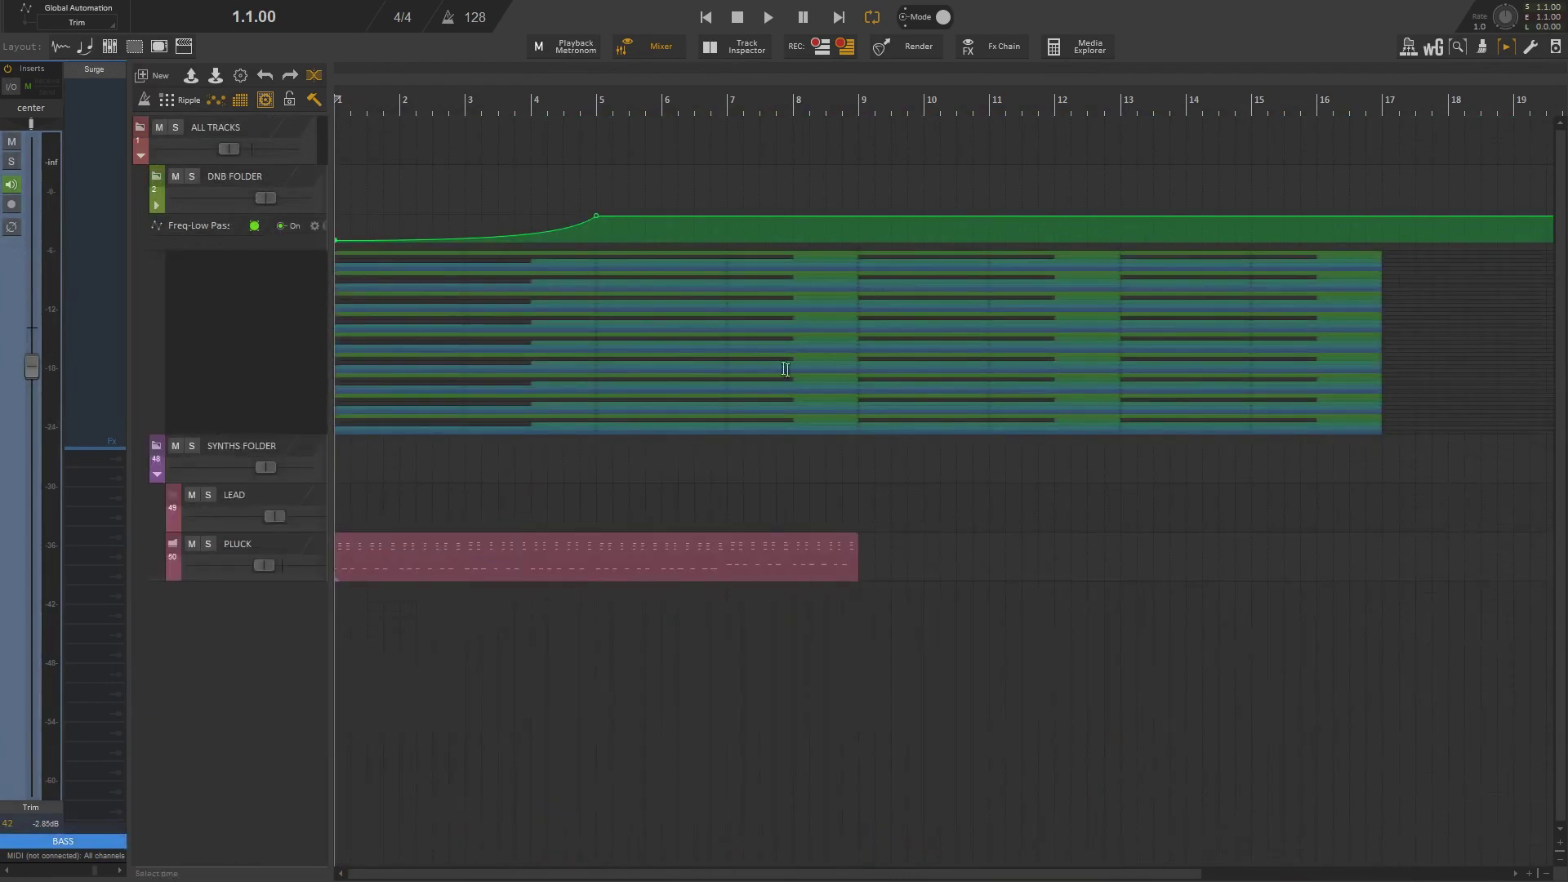
pyautogui.click(155, 204)
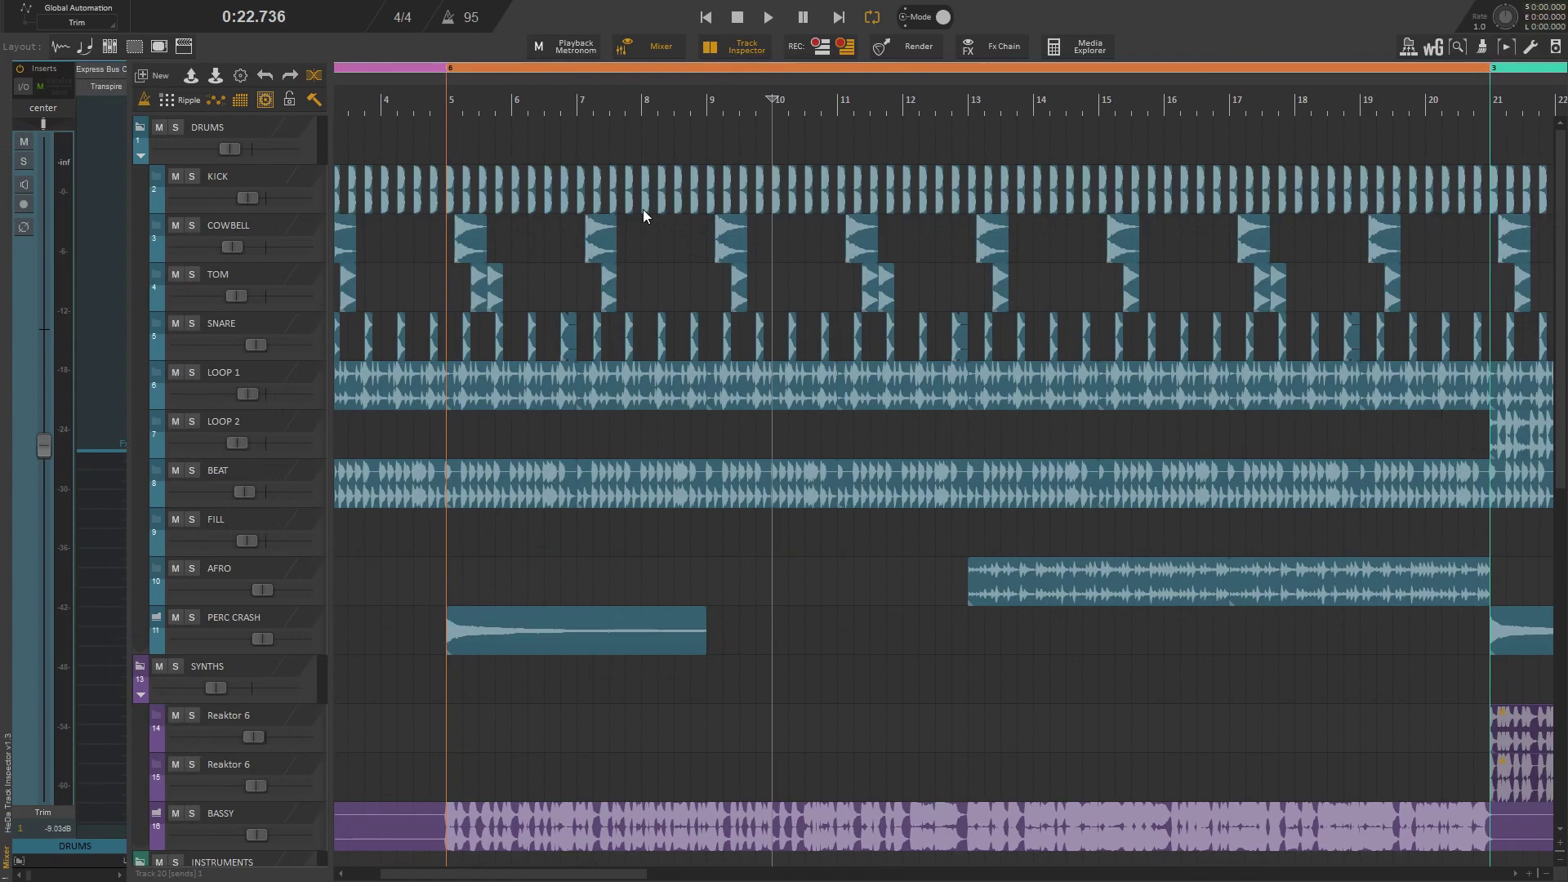
# - Leave full screen in the drums project, show the REAPER resource path in the file explorer and enter the ColorThemes folder
pyautogui.press('F11')
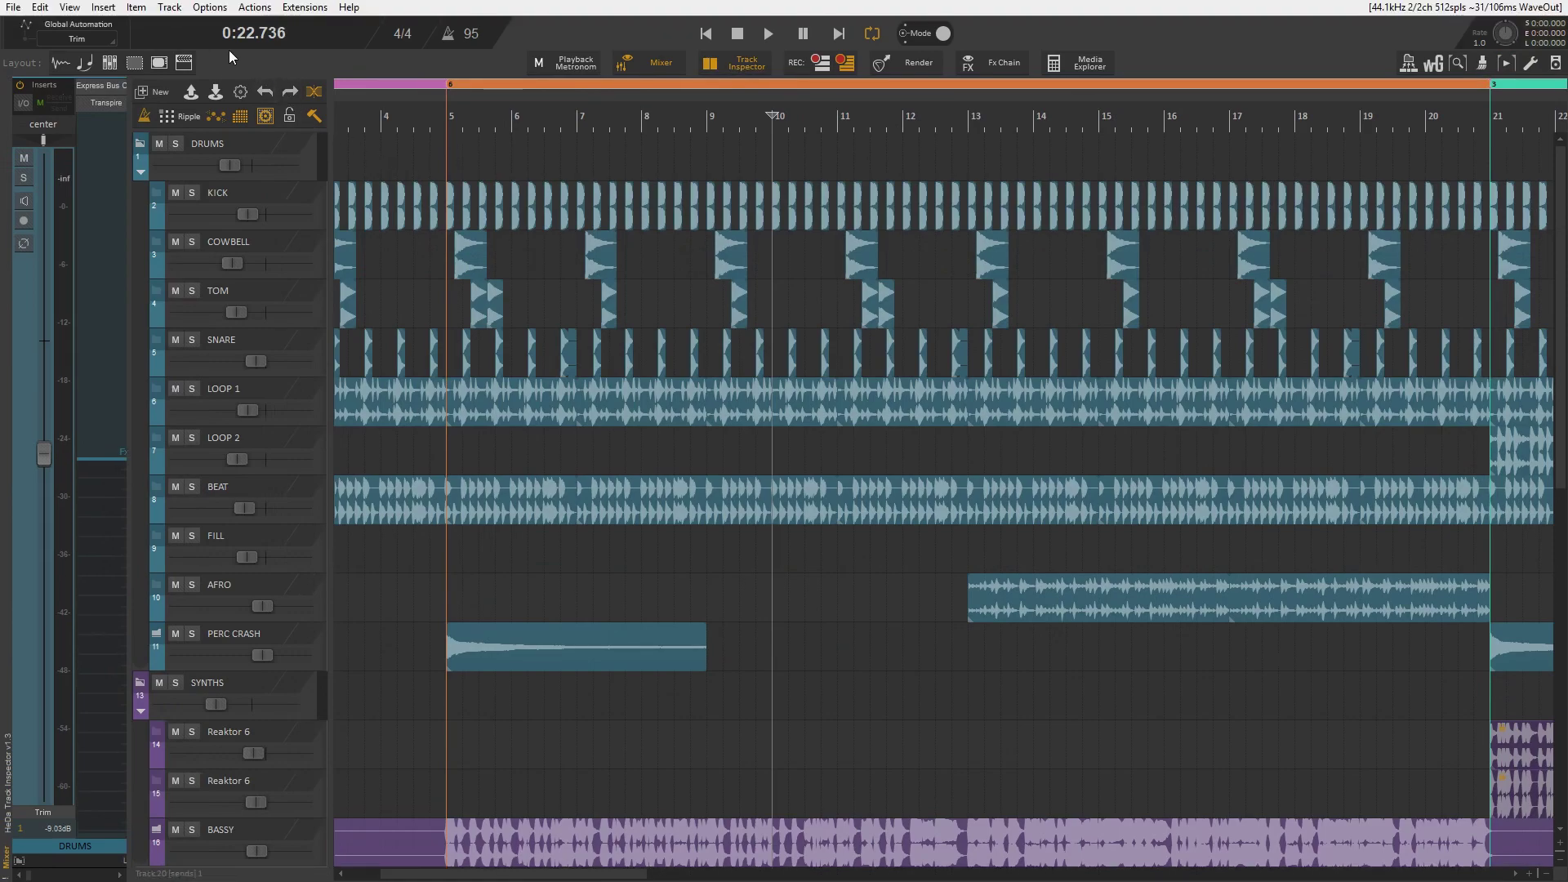
pyautogui.click(209, 8)
pyautogui.click(282, 541)
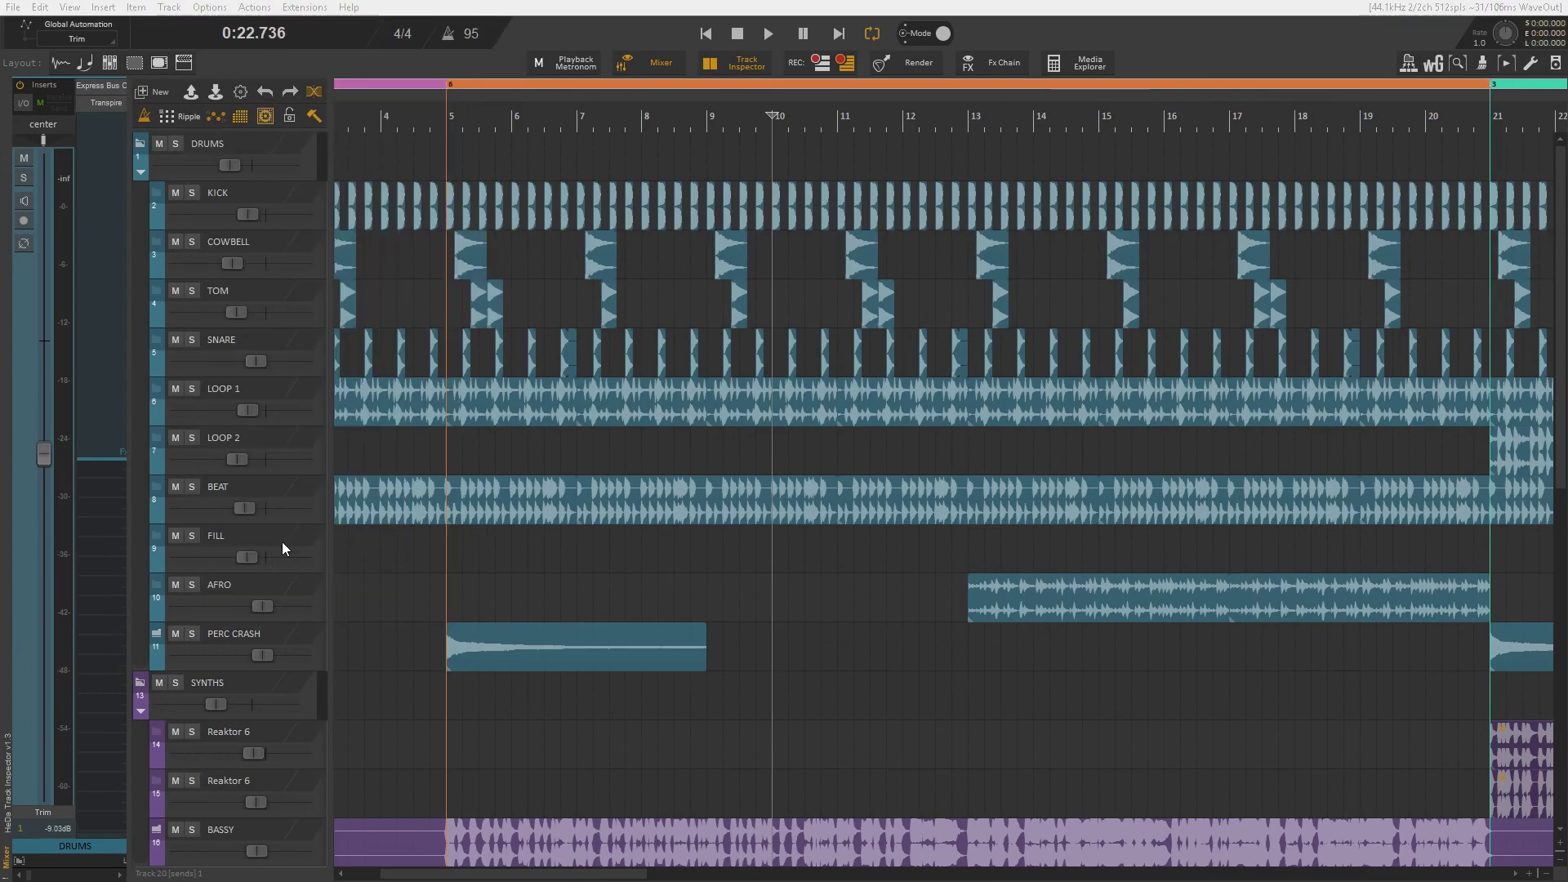
pyautogui.doubleClick(587, 351)
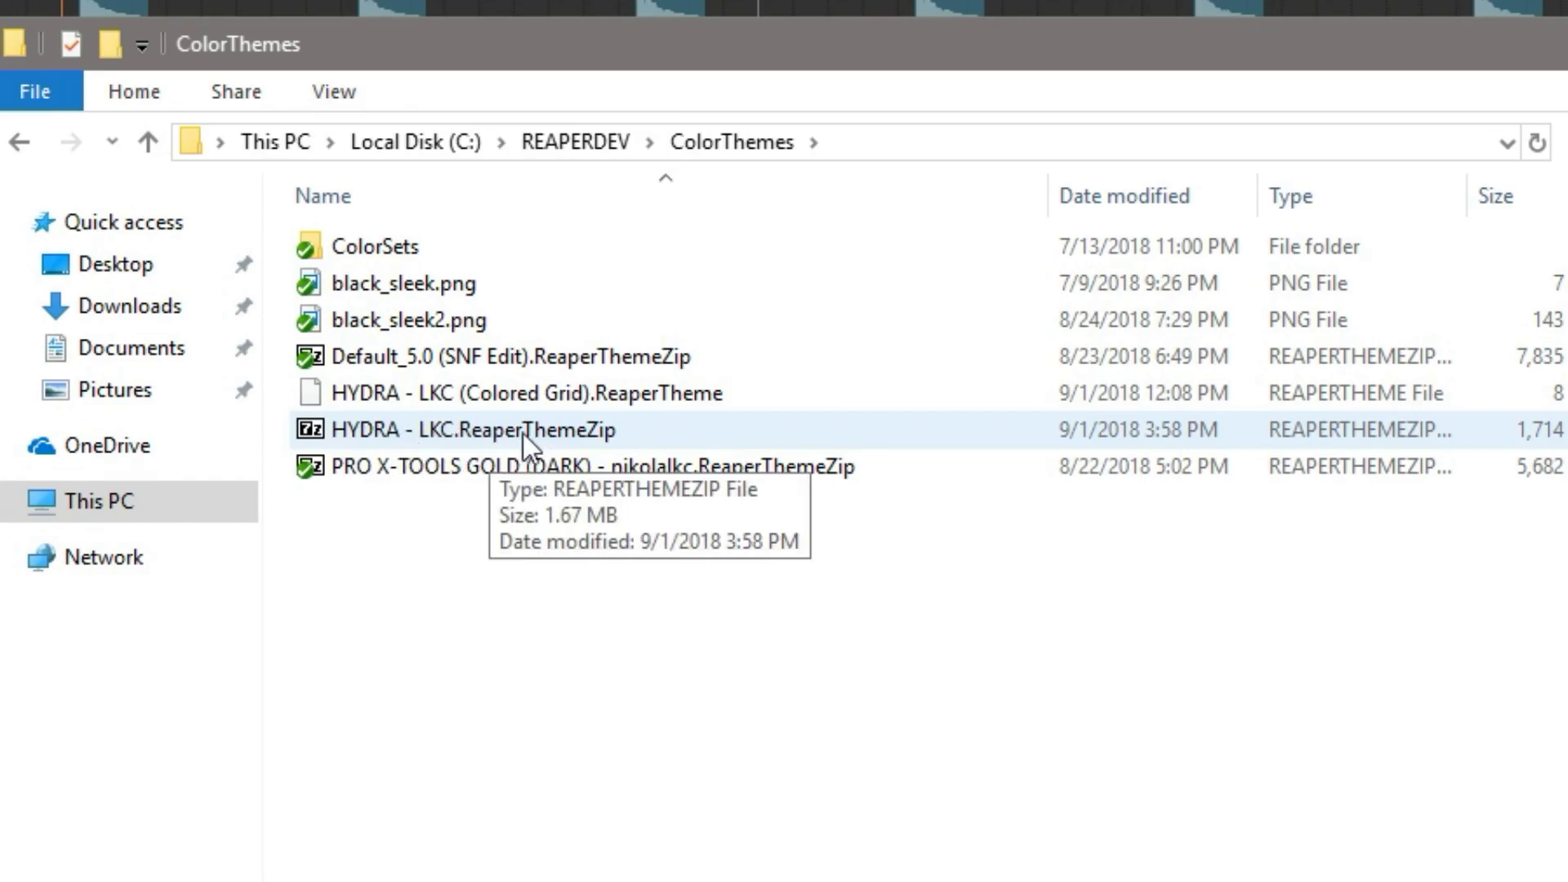
# - Open HYDRA - LKC.ReaperThemeZip in 7-Zip, look at the archiver's version information, and close the archive
pyautogui.doubleClick(585, 431)
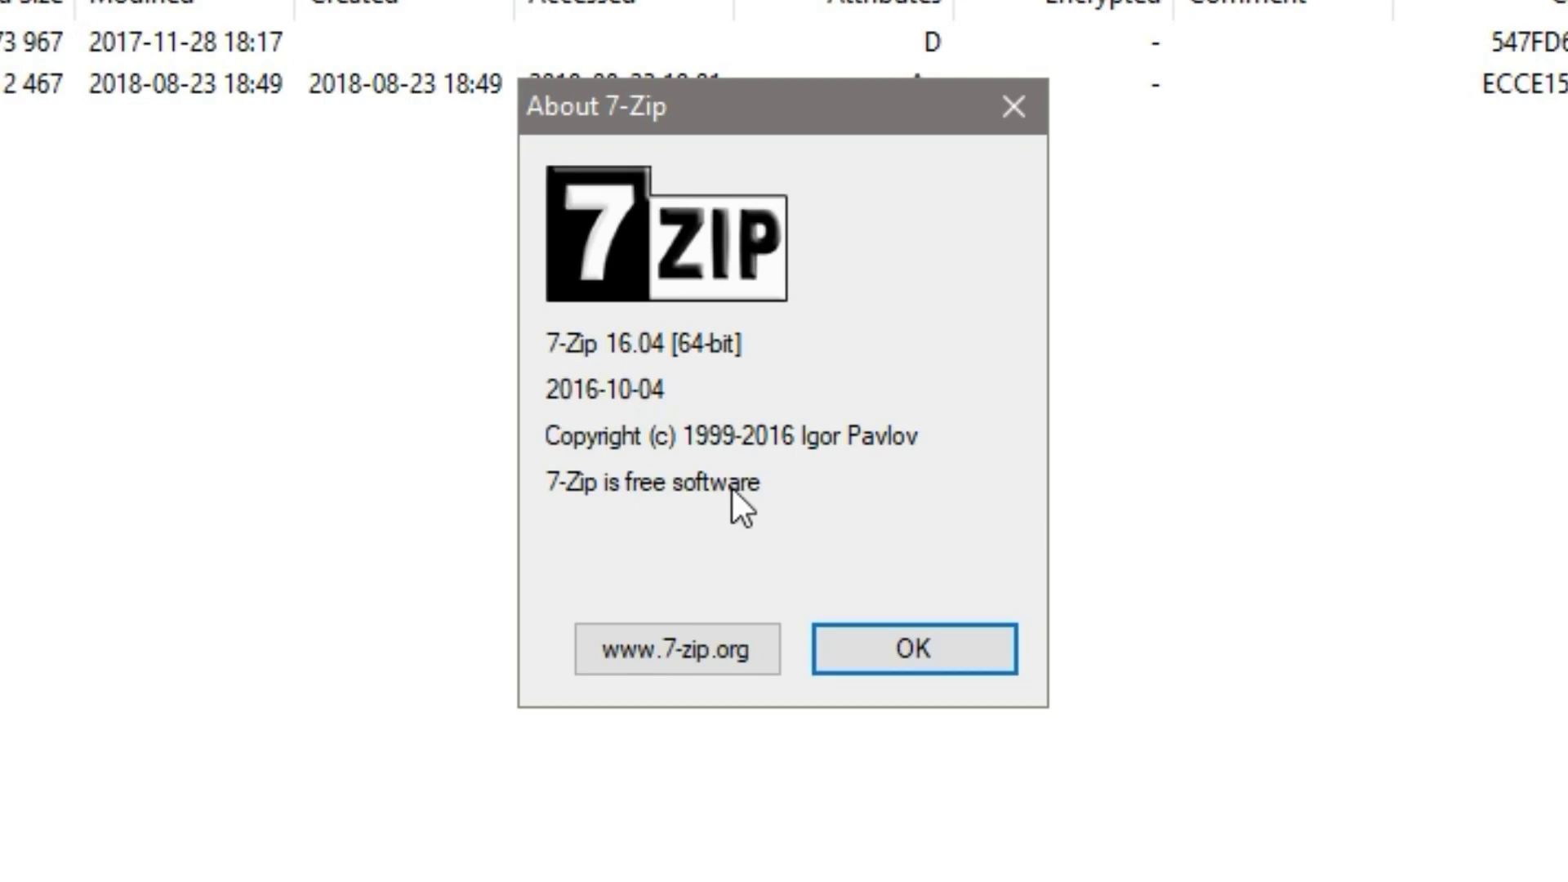
pyautogui.click(882, 645)
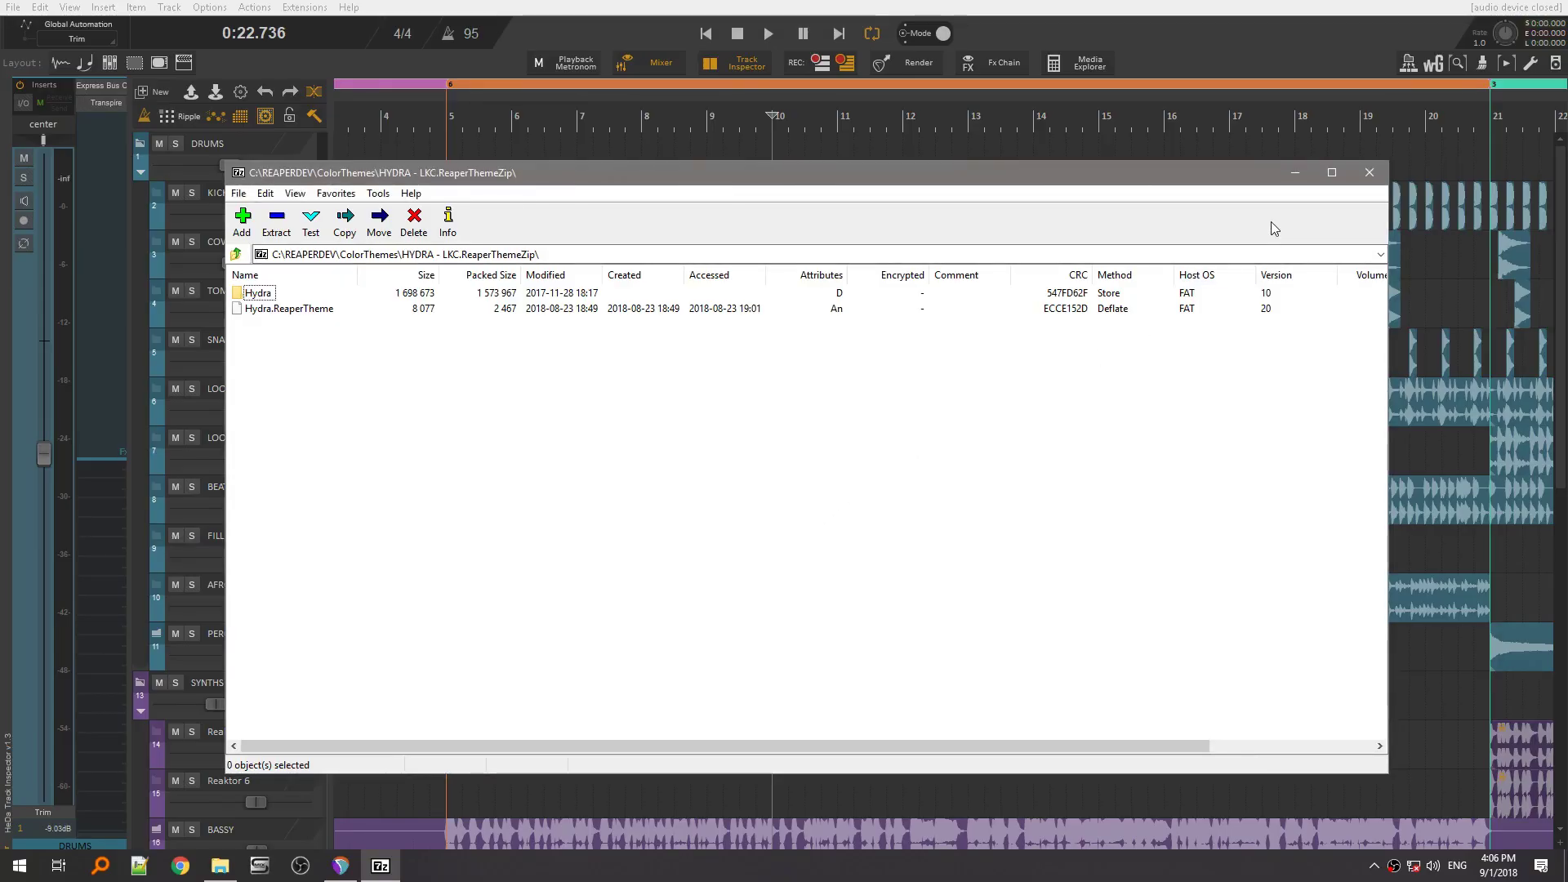
pyautogui.click(1370, 173)
# - In the properties of HYDRA - LKC.ReaperThemeZip, choose 7-Zip File Manager as the program that opens this file type
pyautogui.rightClick(624, 439)
pyautogui.click(661, 421)
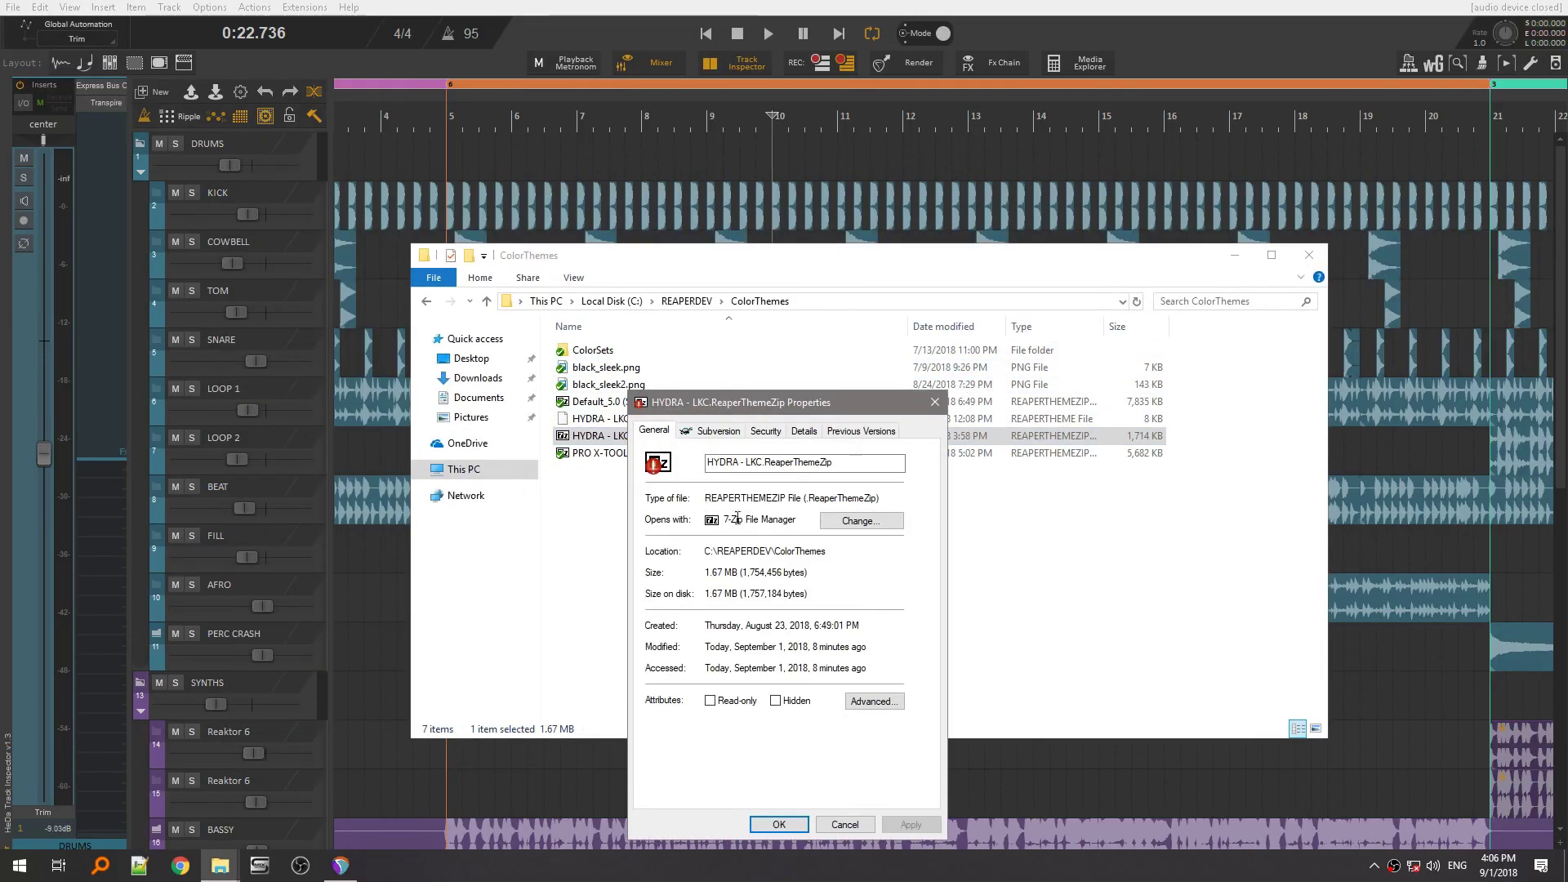
pyautogui.click(862, 520)
pyautogui.click(804, 454)
pyautogui.click(780, 824)
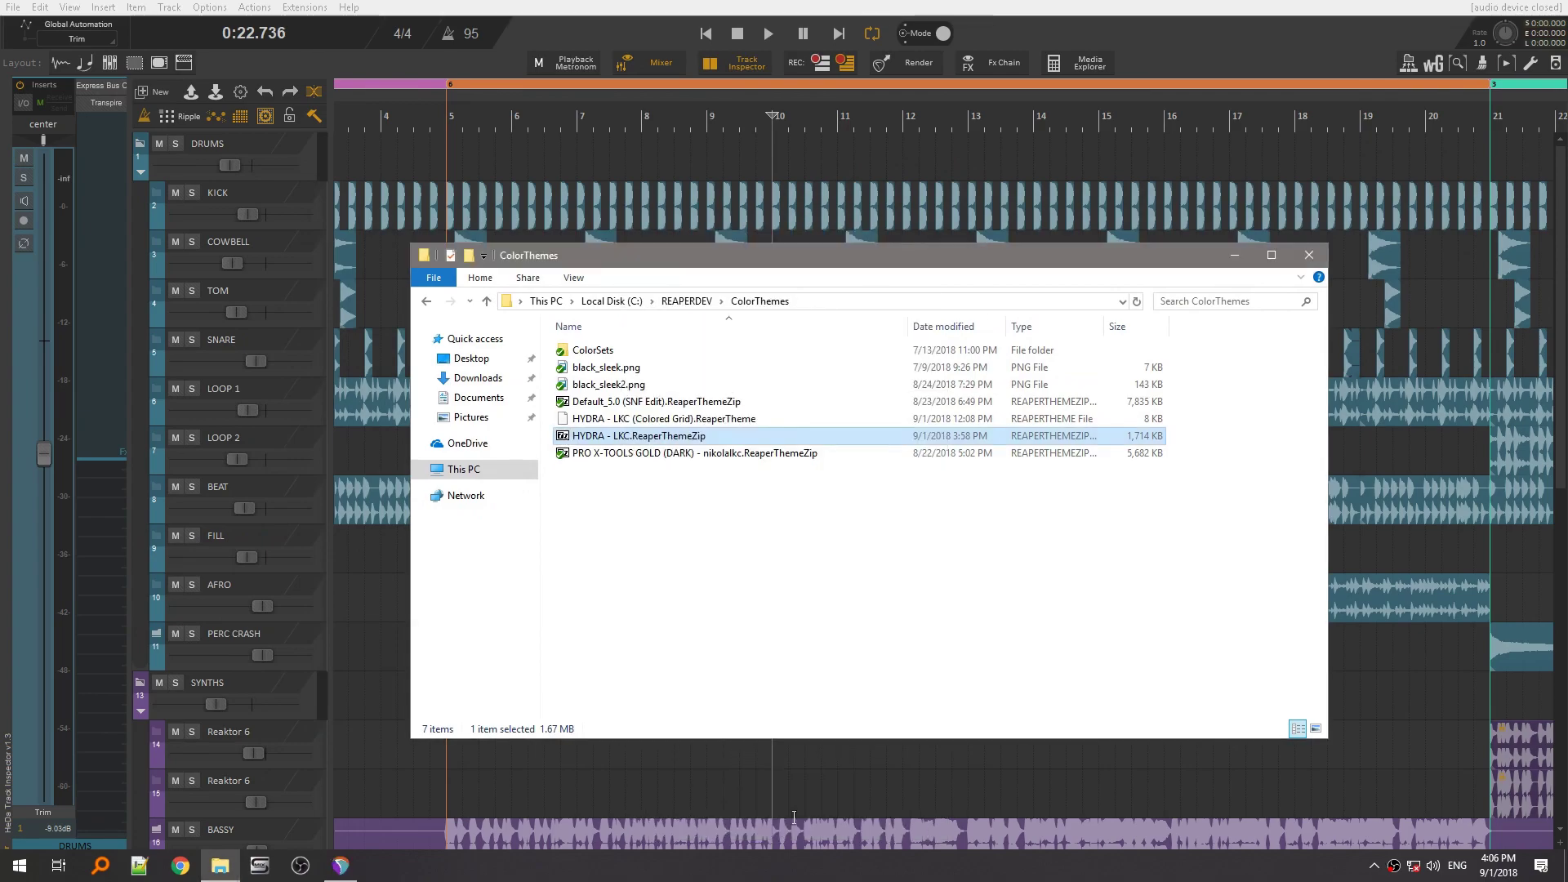
# - Open the HYDRA - LKC.ReaperThemeZip archive, enter its Hydra folder and open rtconfig.txt for editing
pyautogui.press('Return')
pyautogui.doubleClick(260, 299)
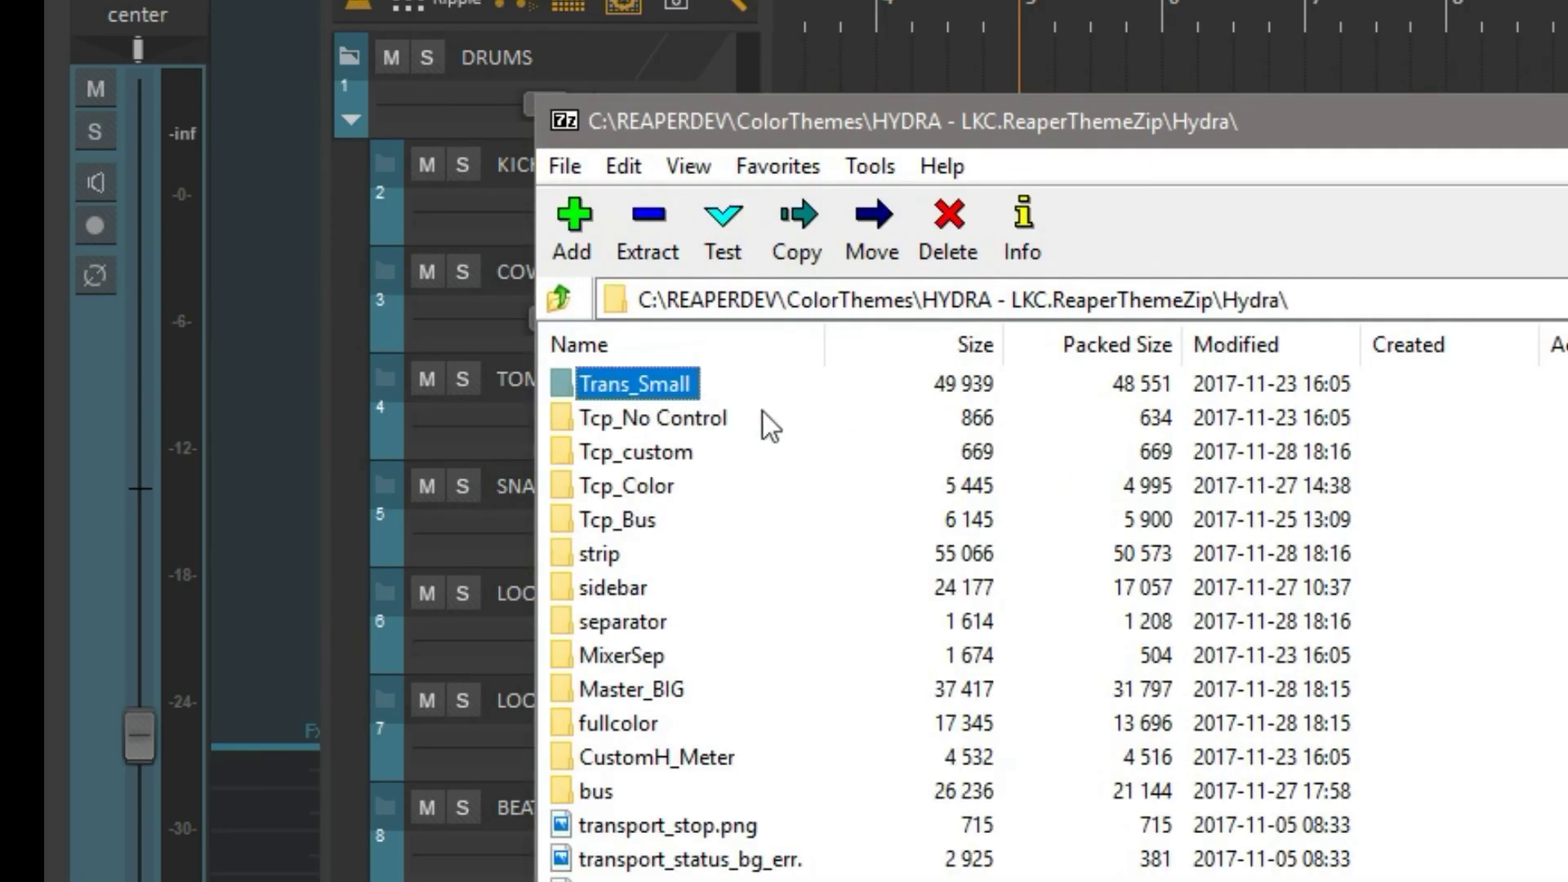
pyautogui.press('r')
pyautogui.doubleClick(630, 379)
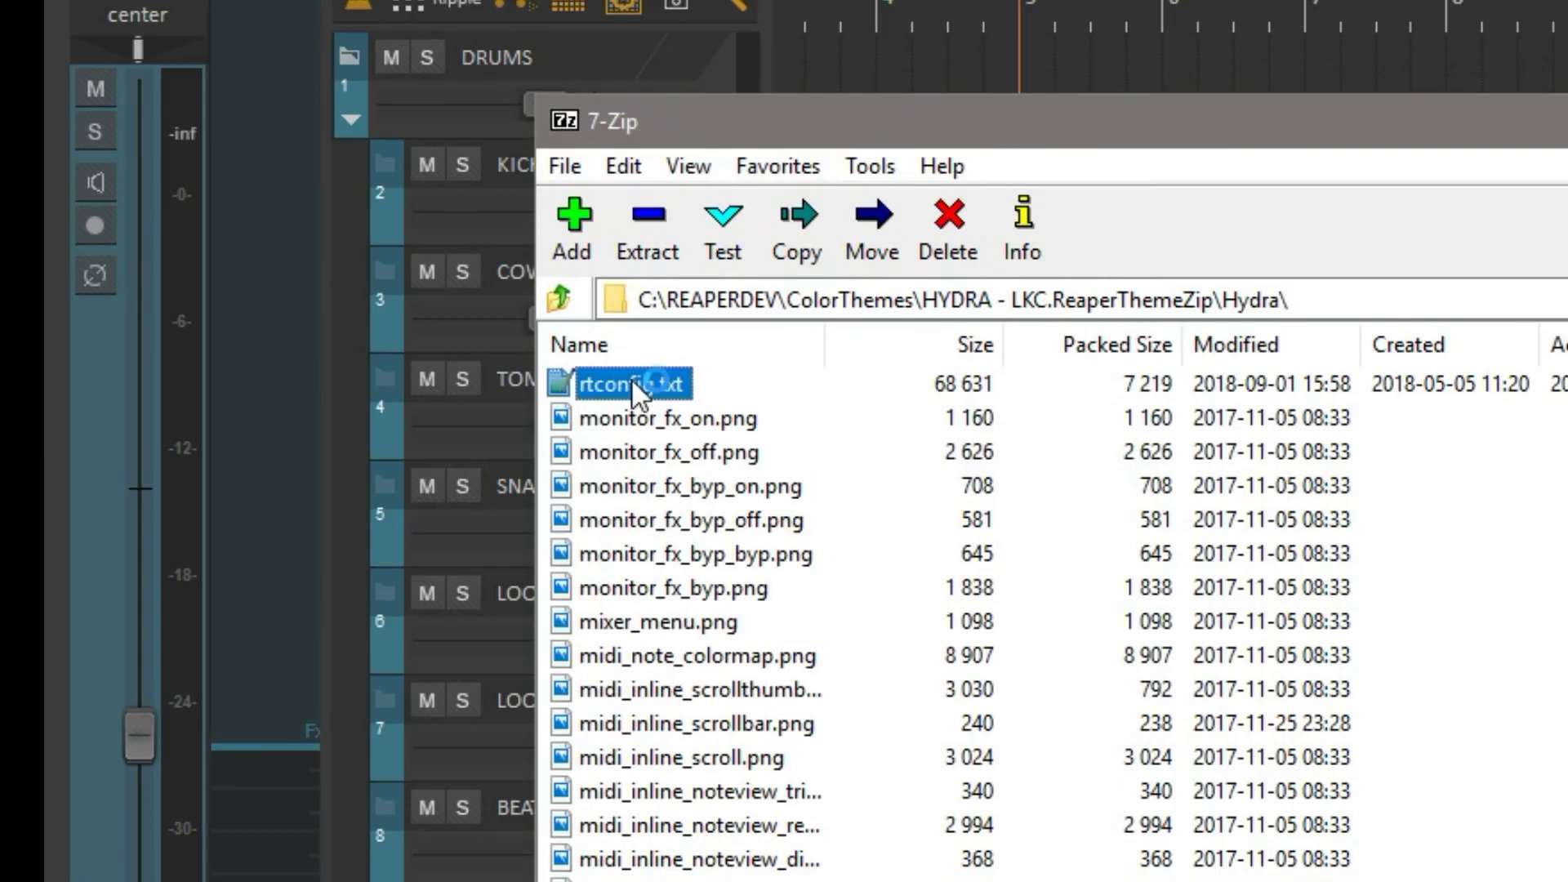
# - Find the tcp_heights line in rtconfig.txt, duplicate it, and comment out the upper copy with a semicolon
pyautogui.hotkey('ctrl', 'f')
pyautogui.write('tcp_height')
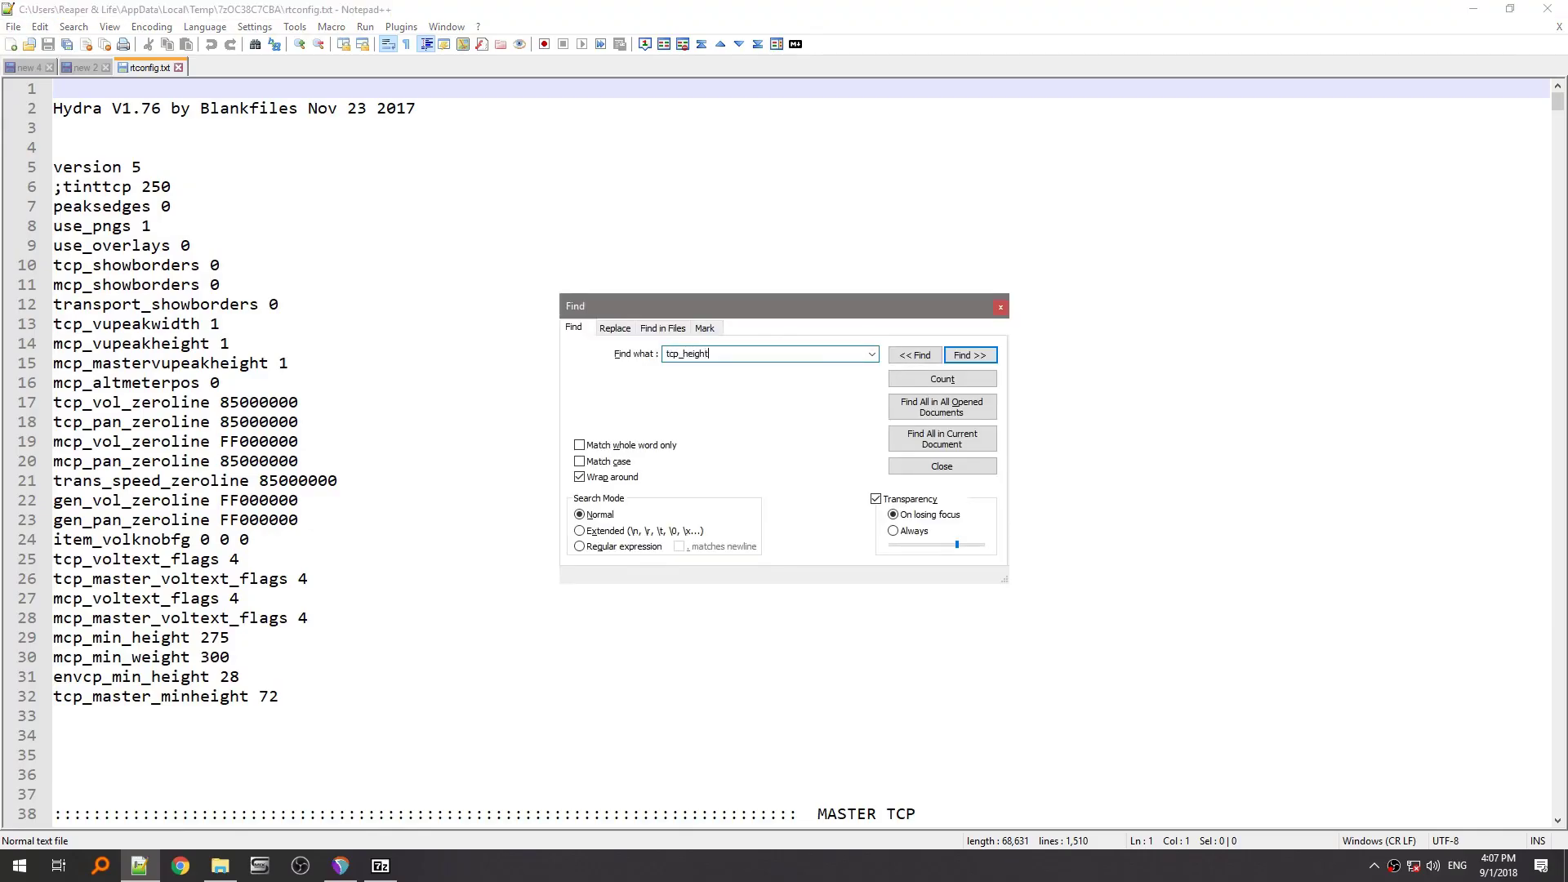
pyautogui.press('Return')
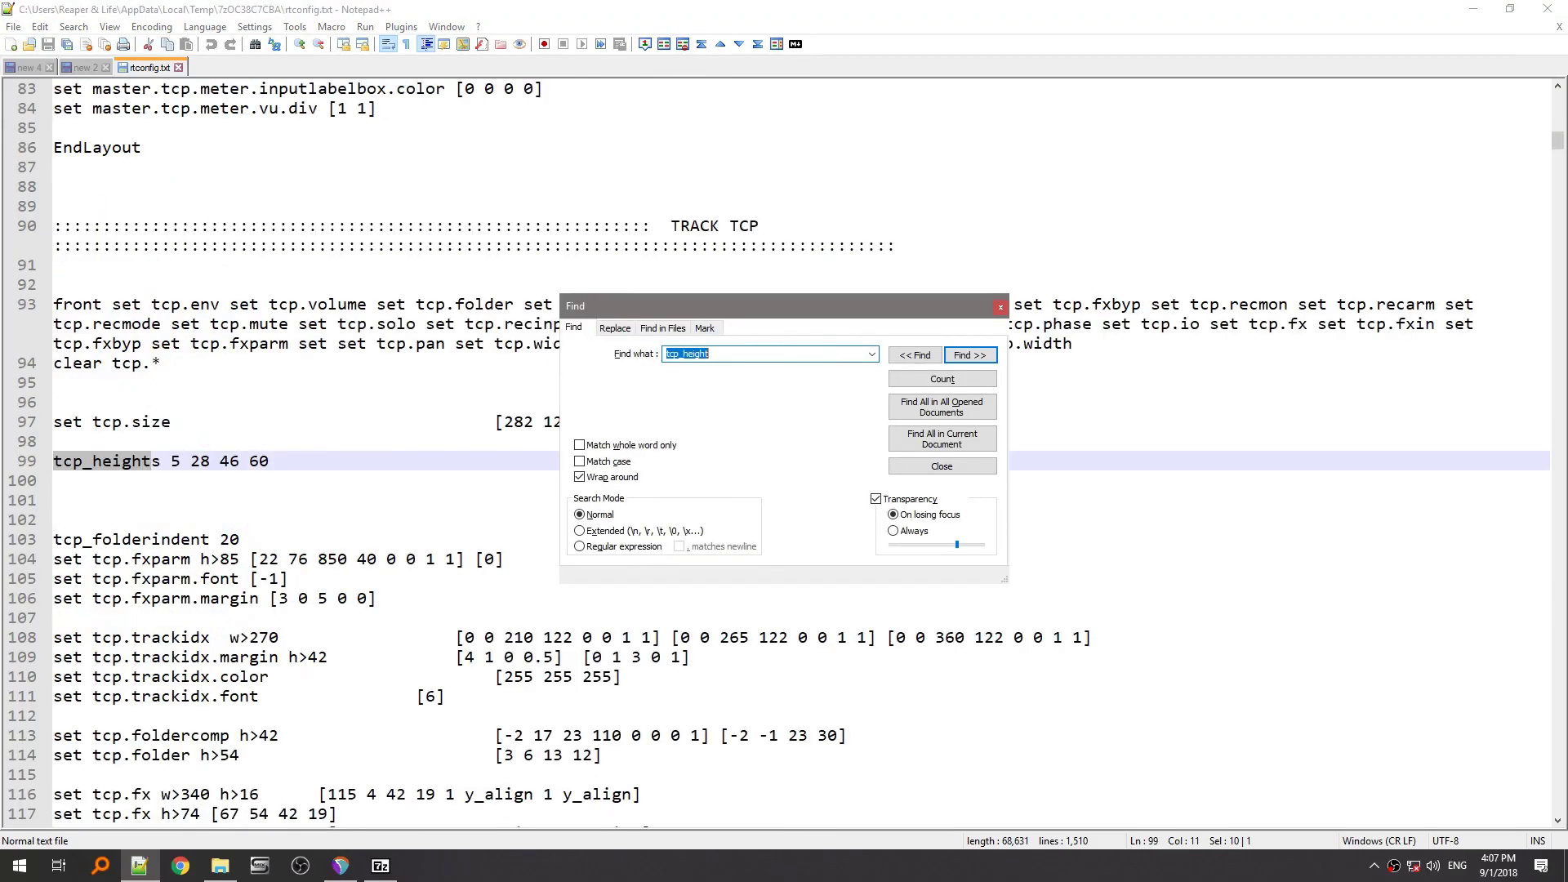
pyautogui.press('Escape')
pyautogui.click(275, 459)
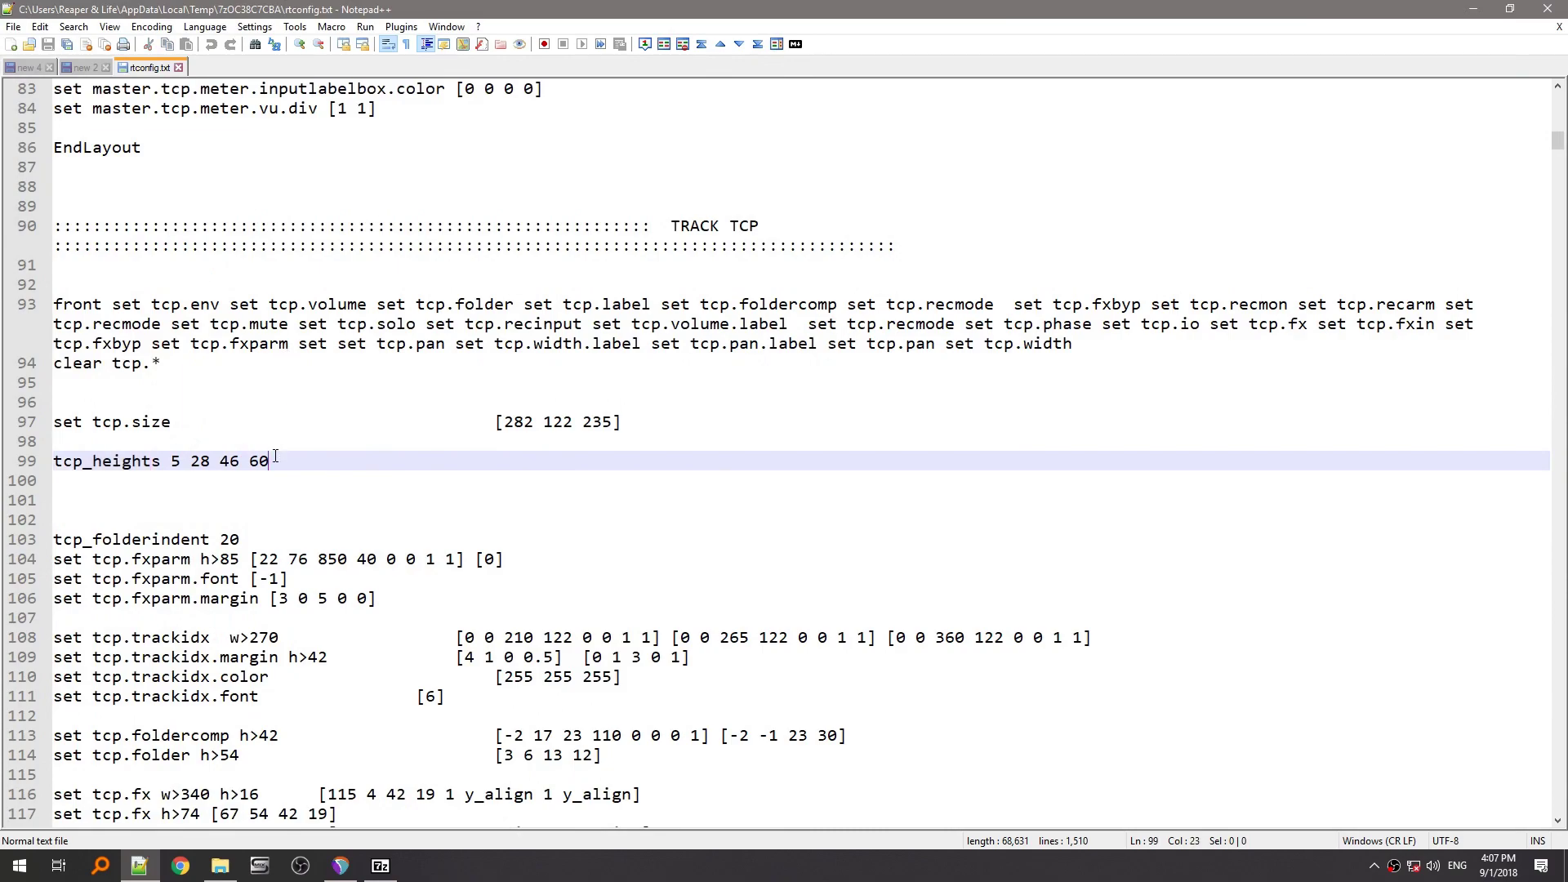
pyautogui.hotkey('ctrl', 'd')
pyautogui.click(54, 462)
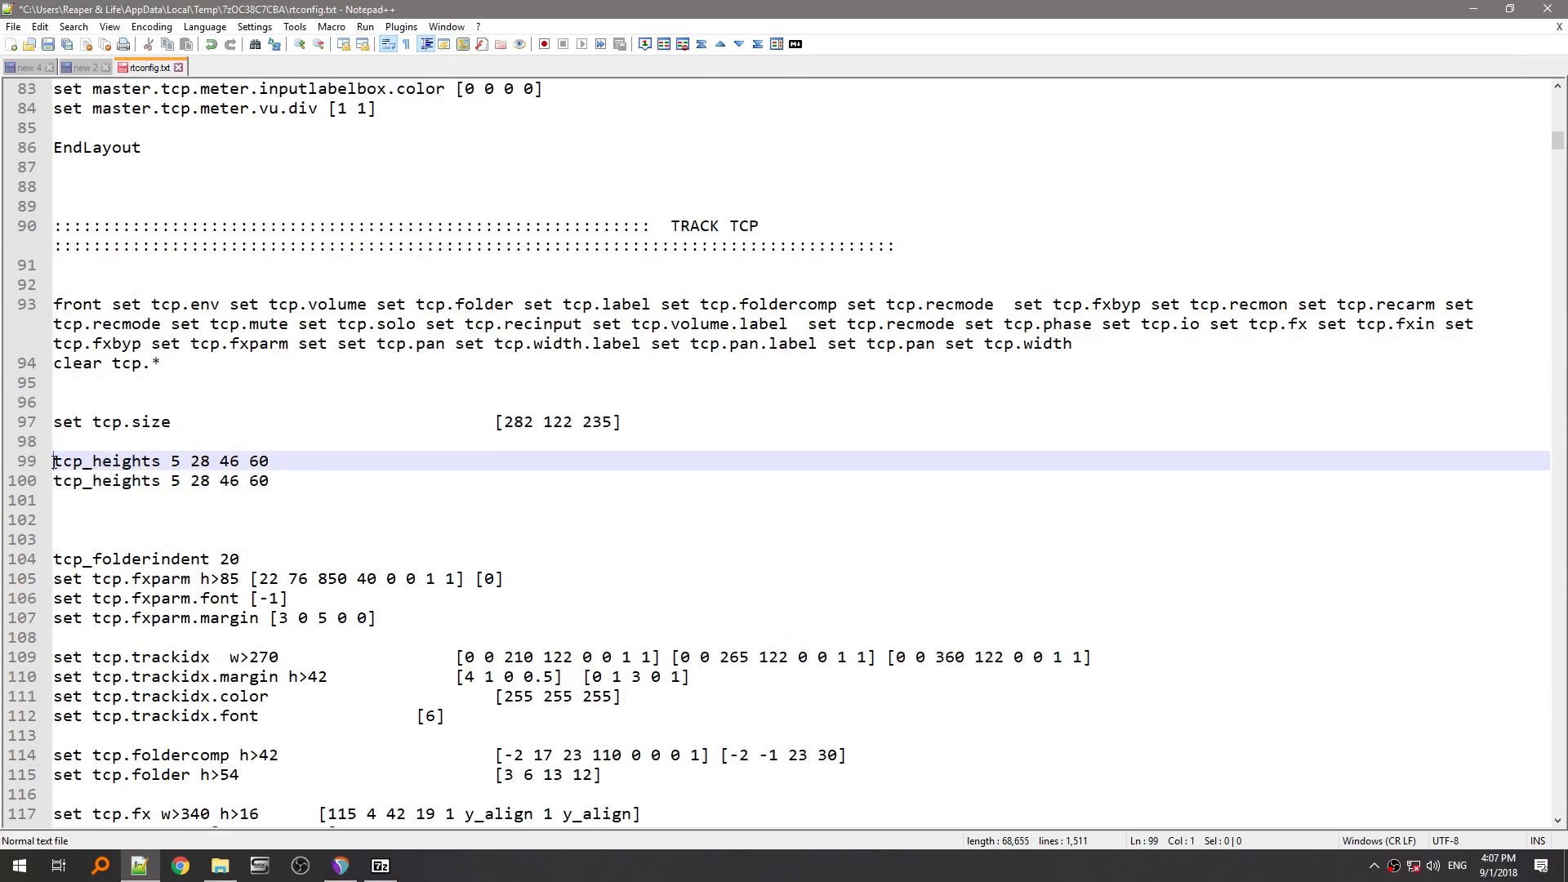
pyautogui.write(';')
# - Set the first value of the uncommented tcp_heights line to 0 and save rtconfig.txt
pyautogui.doubleClick(175, 480)
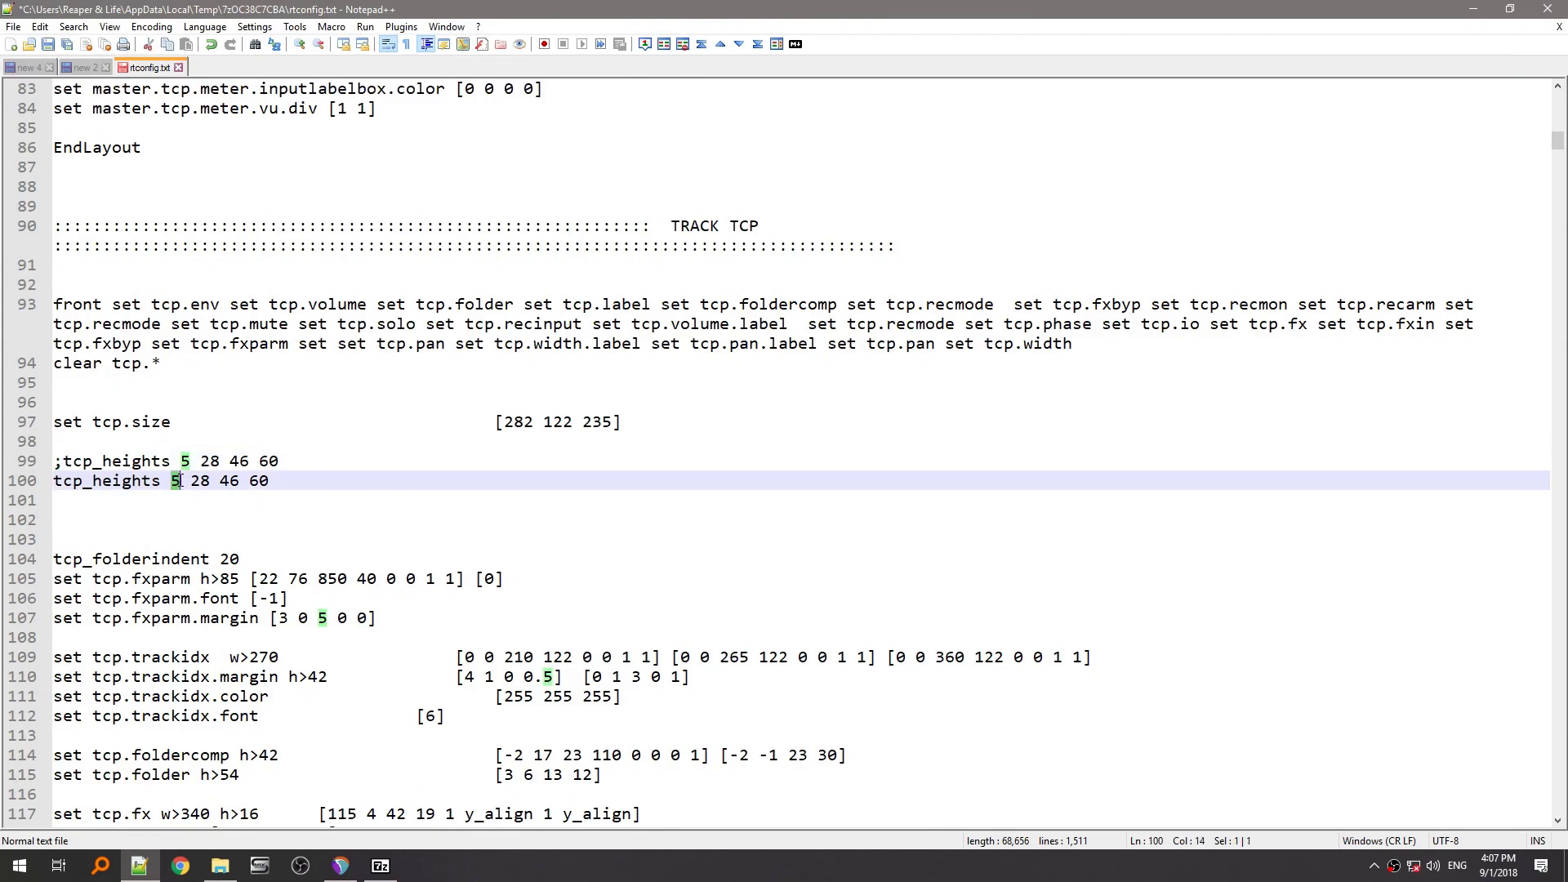
pyautogui.write('0')
pyautogui.click(48, 45)
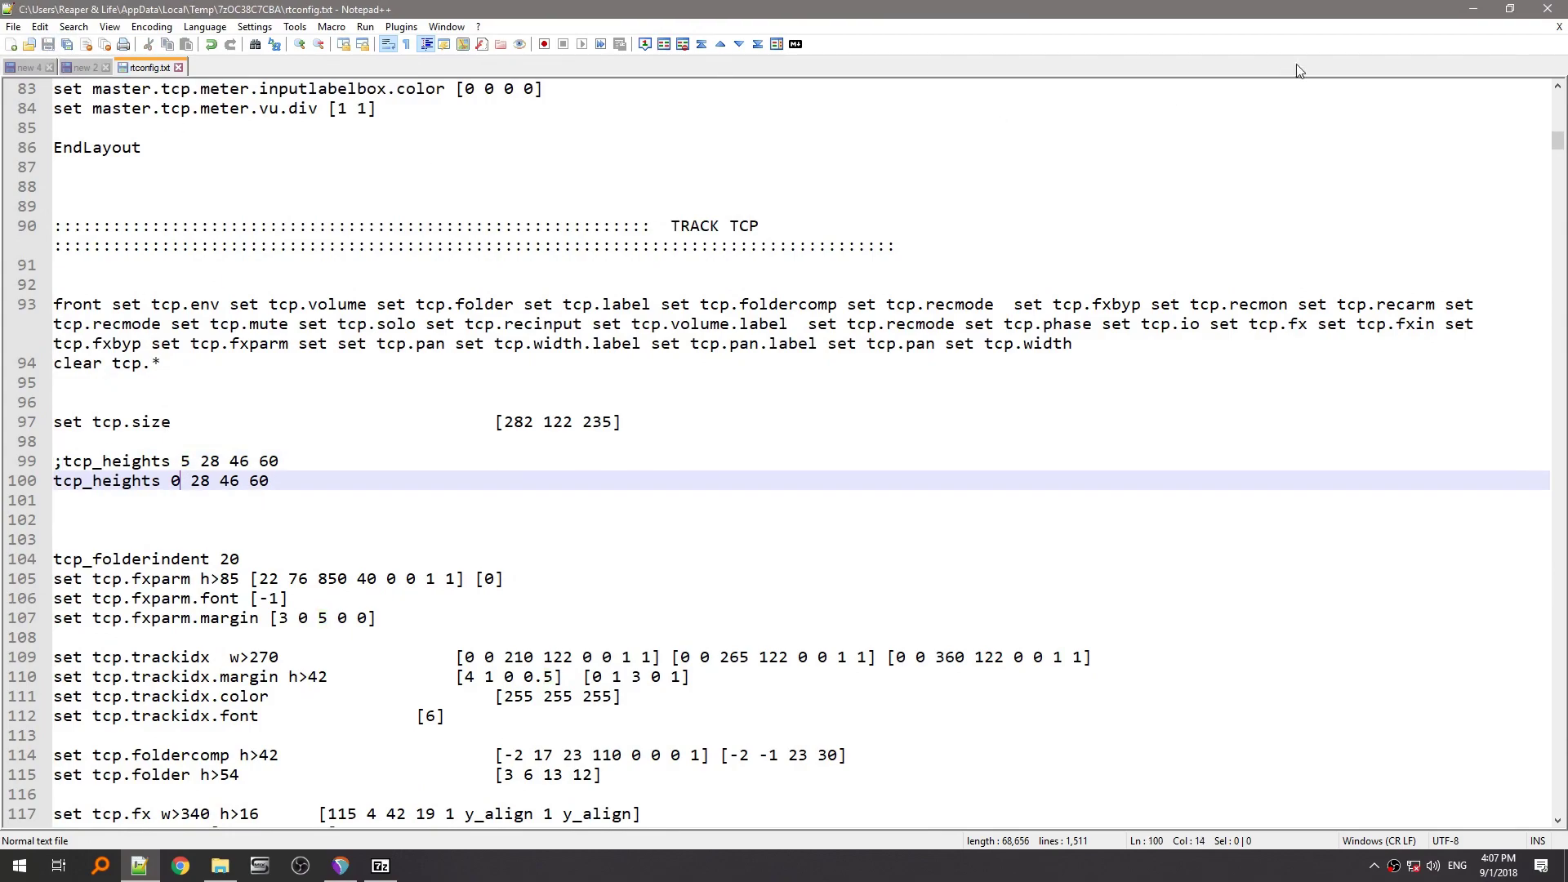
# - Close the text editor, update rtconfig.txt in the theme archive, and close the archive and ColorThemes windows
pyautogui.click(1547, 9)
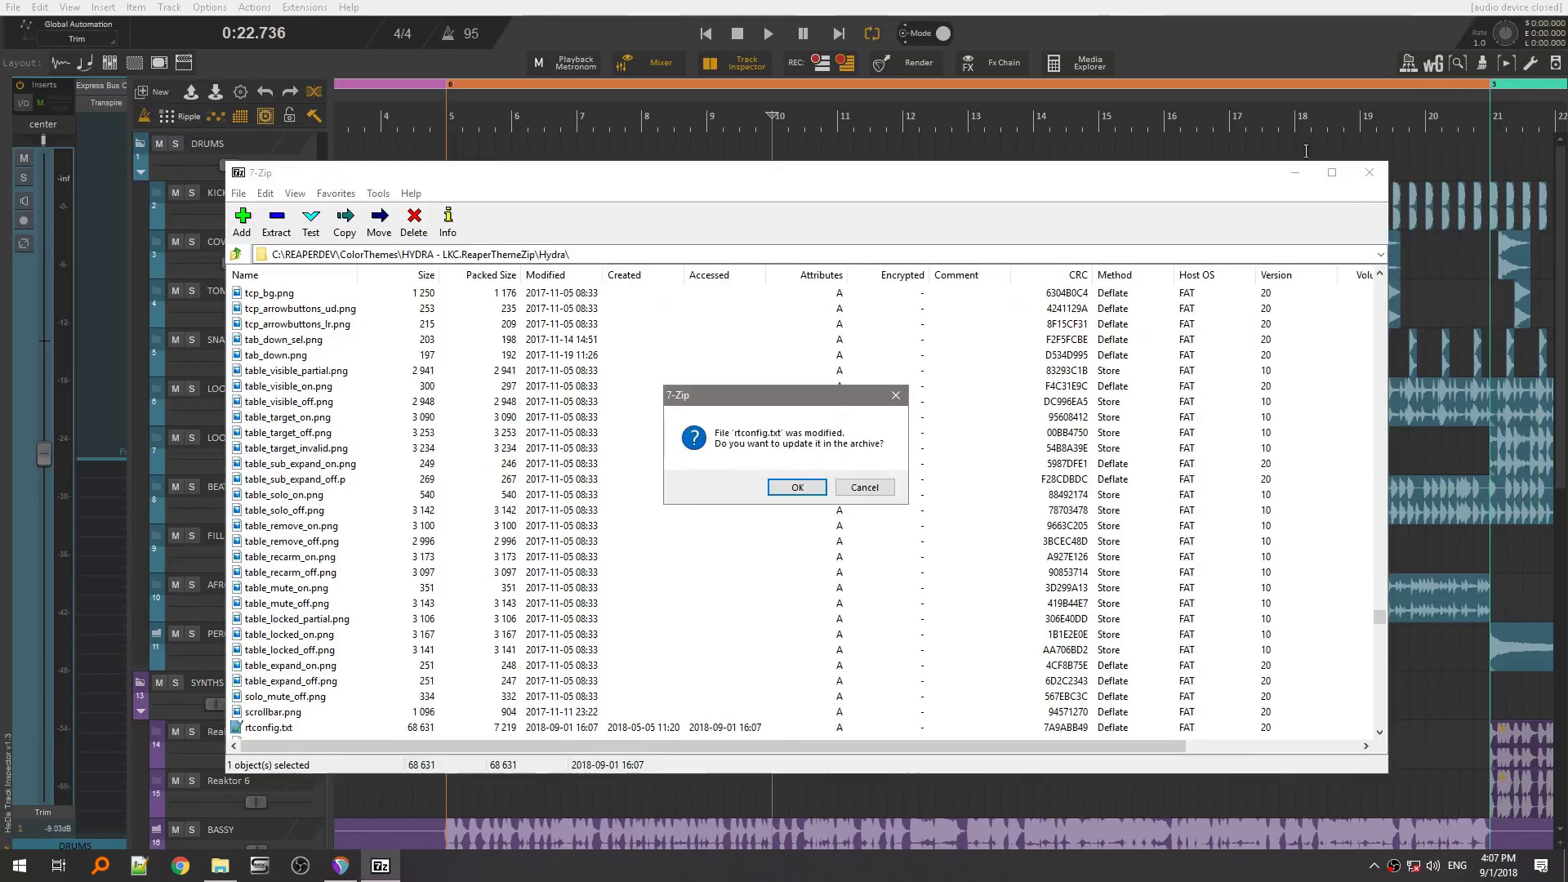
pyautogui.click(798, 488)
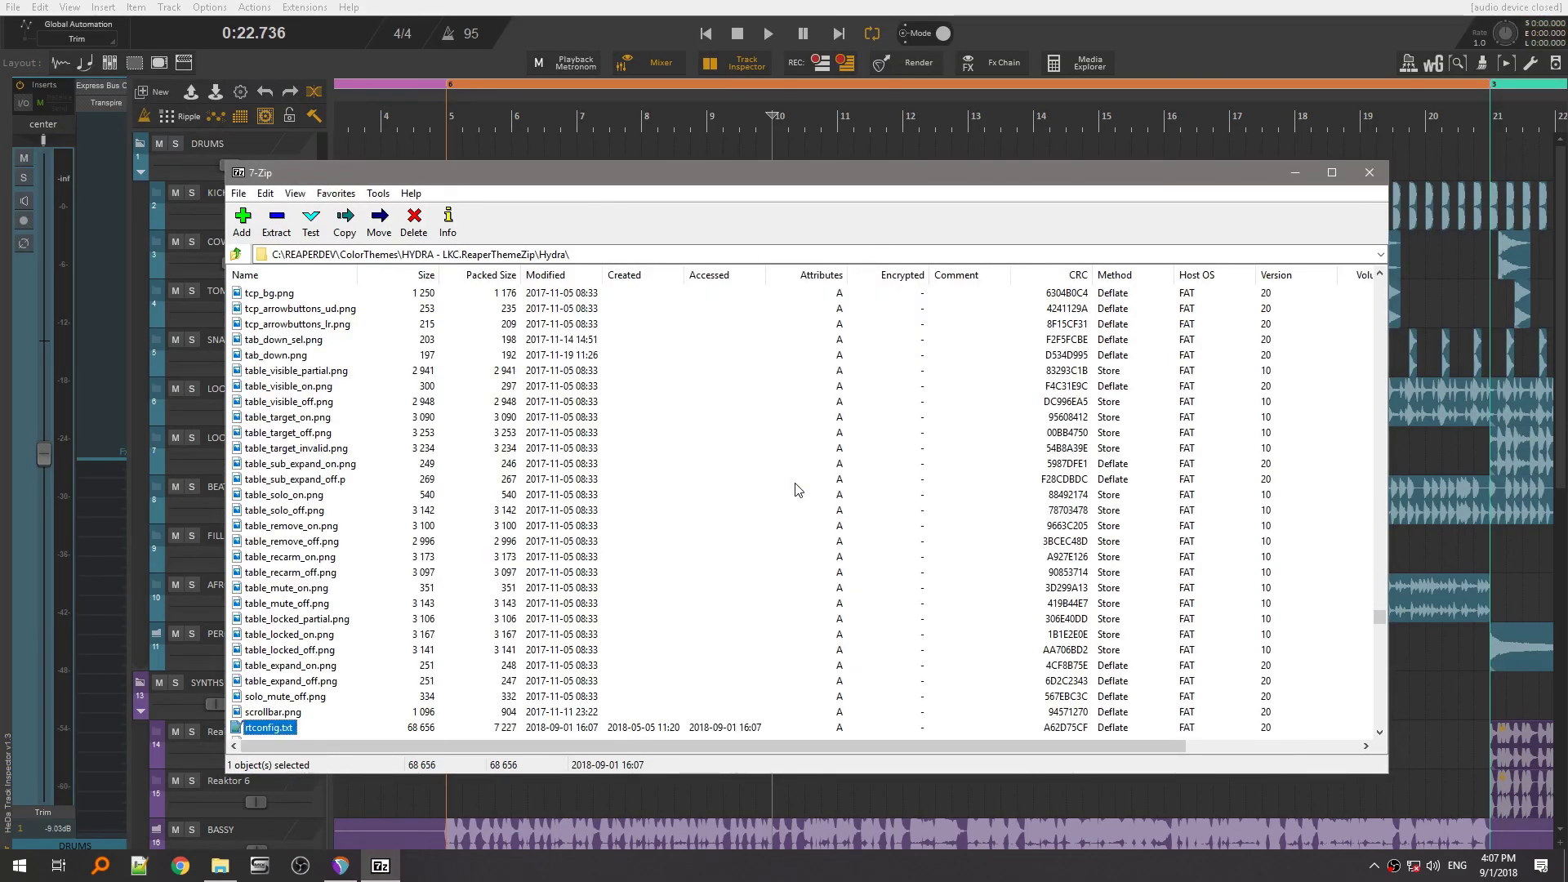
pyautogui.click(1369, 172)
pyautogui.click(1310, 249)
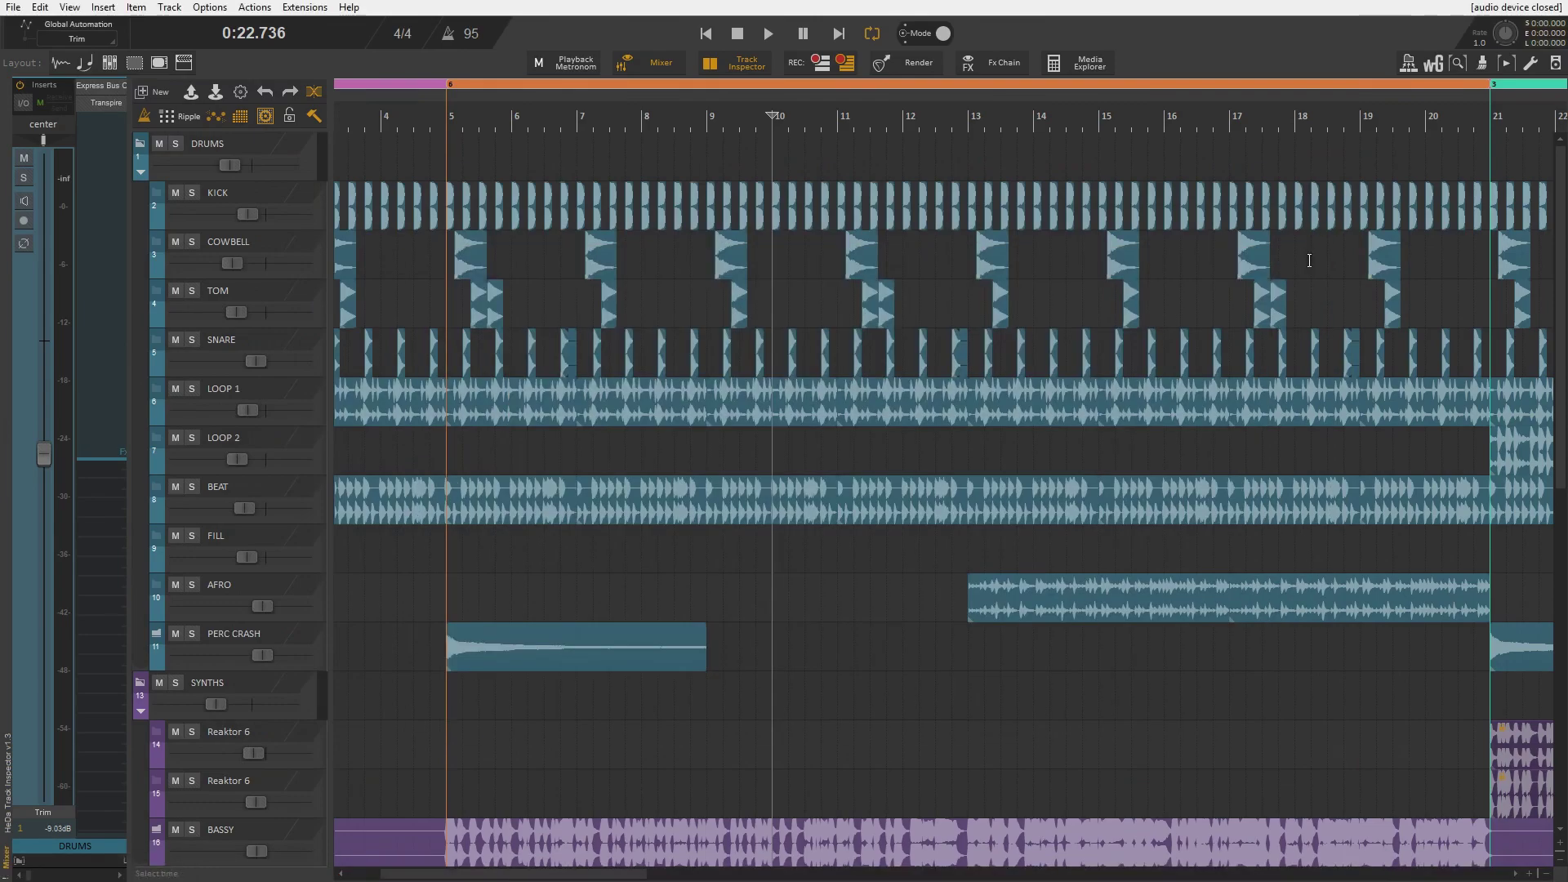
# - Reload the edited theme by switching to Default_5.0 (SNF Edit) and back to HYDRA - LKC
pyautogui.click(210, 7)
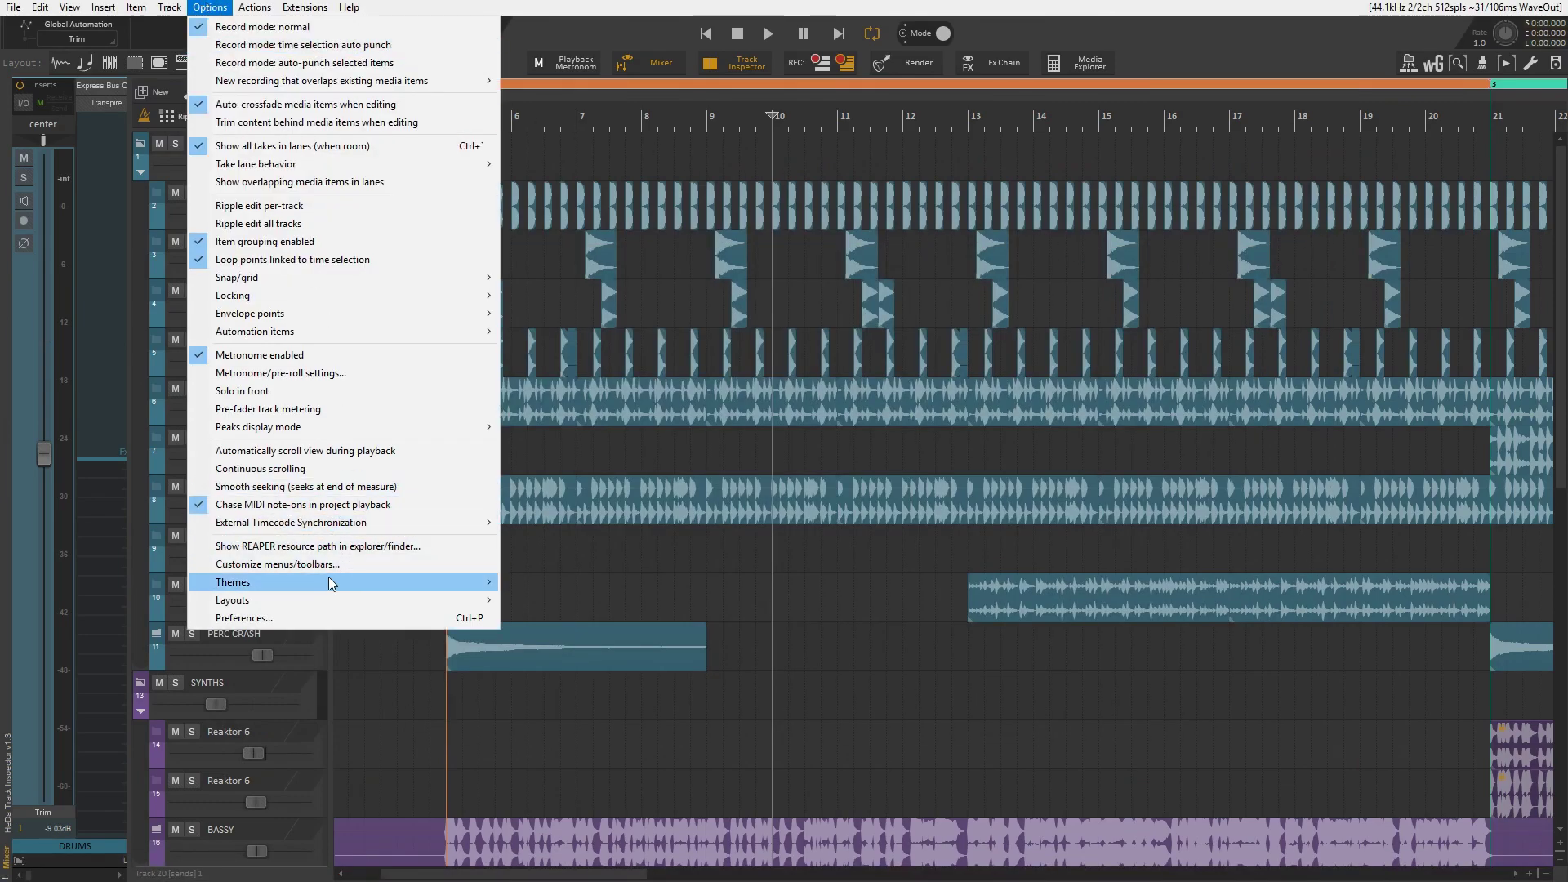
pyautogui.moveTo(333, 582)
pyautogui.click(540, 581)
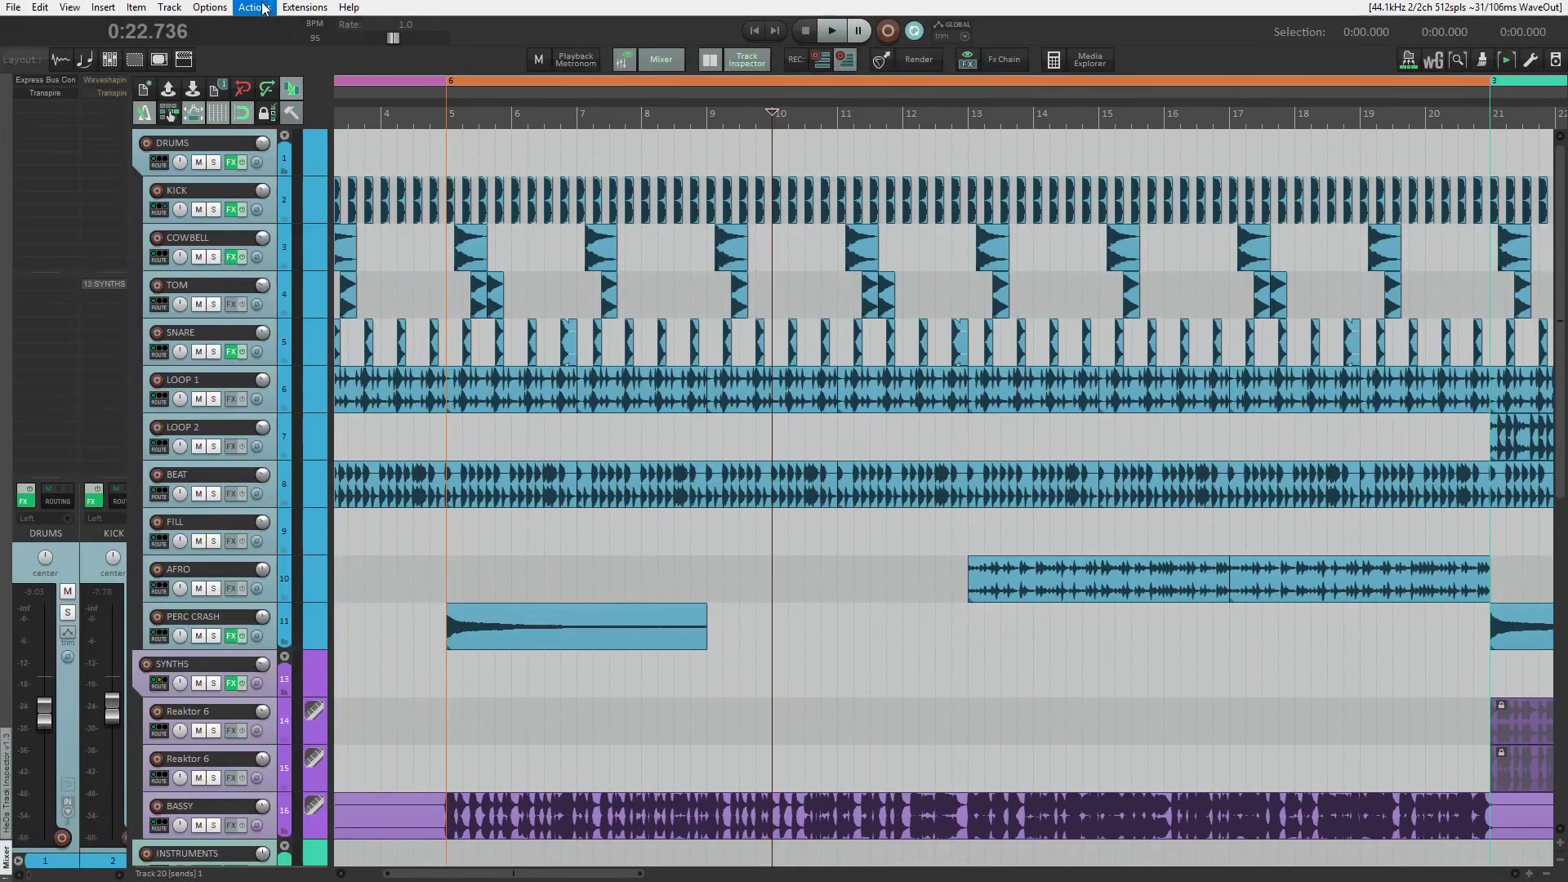
pyautogui.click(209, 7)
pyautogui.moveTo(262, 585)
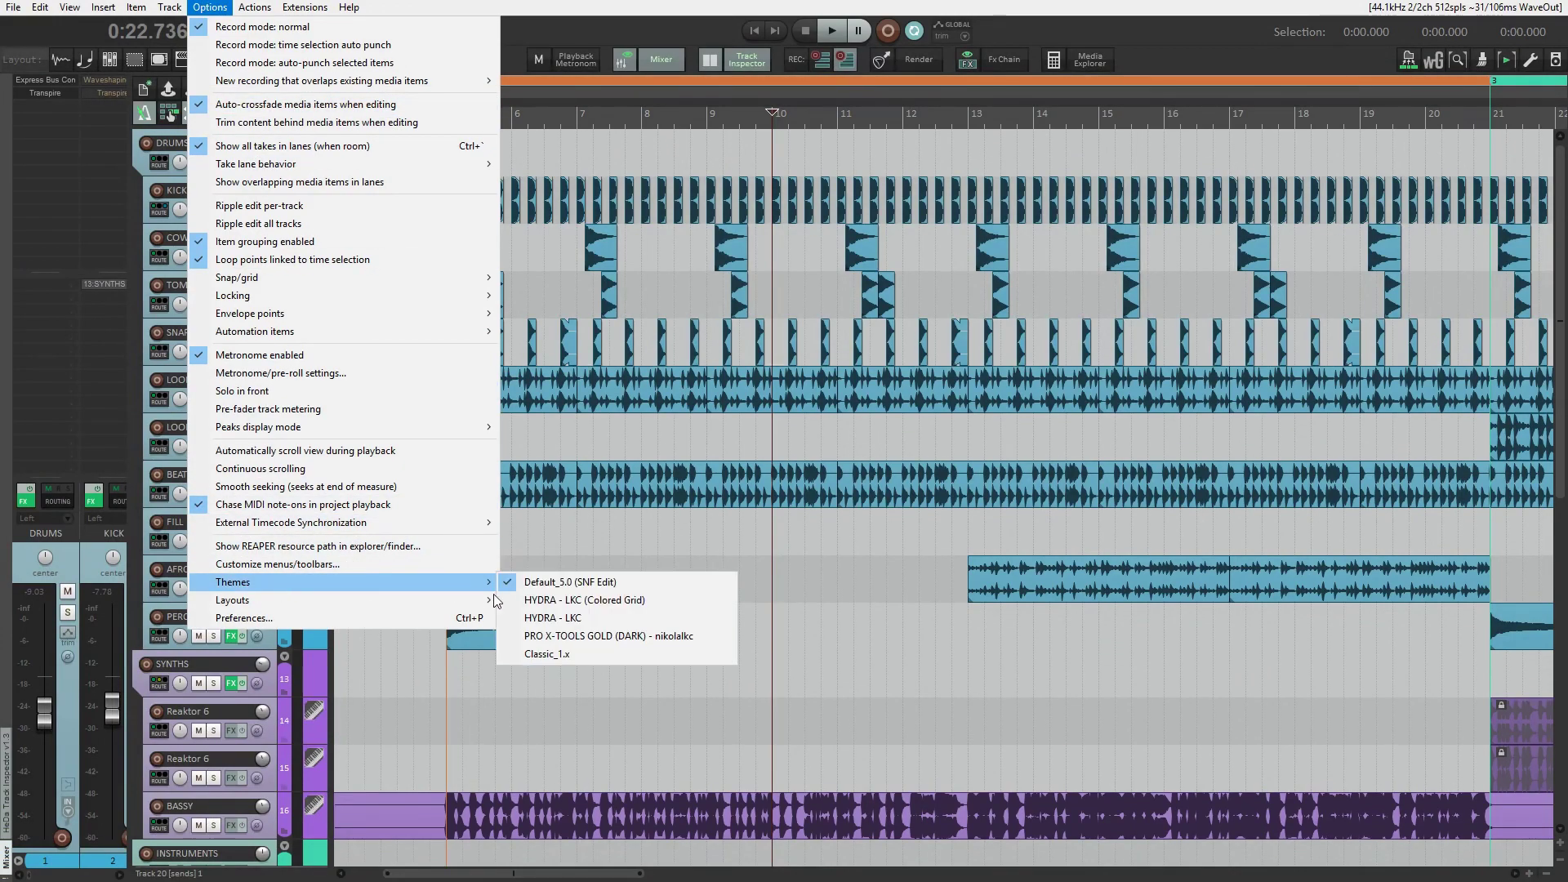
pyautogui.click(541, 621)
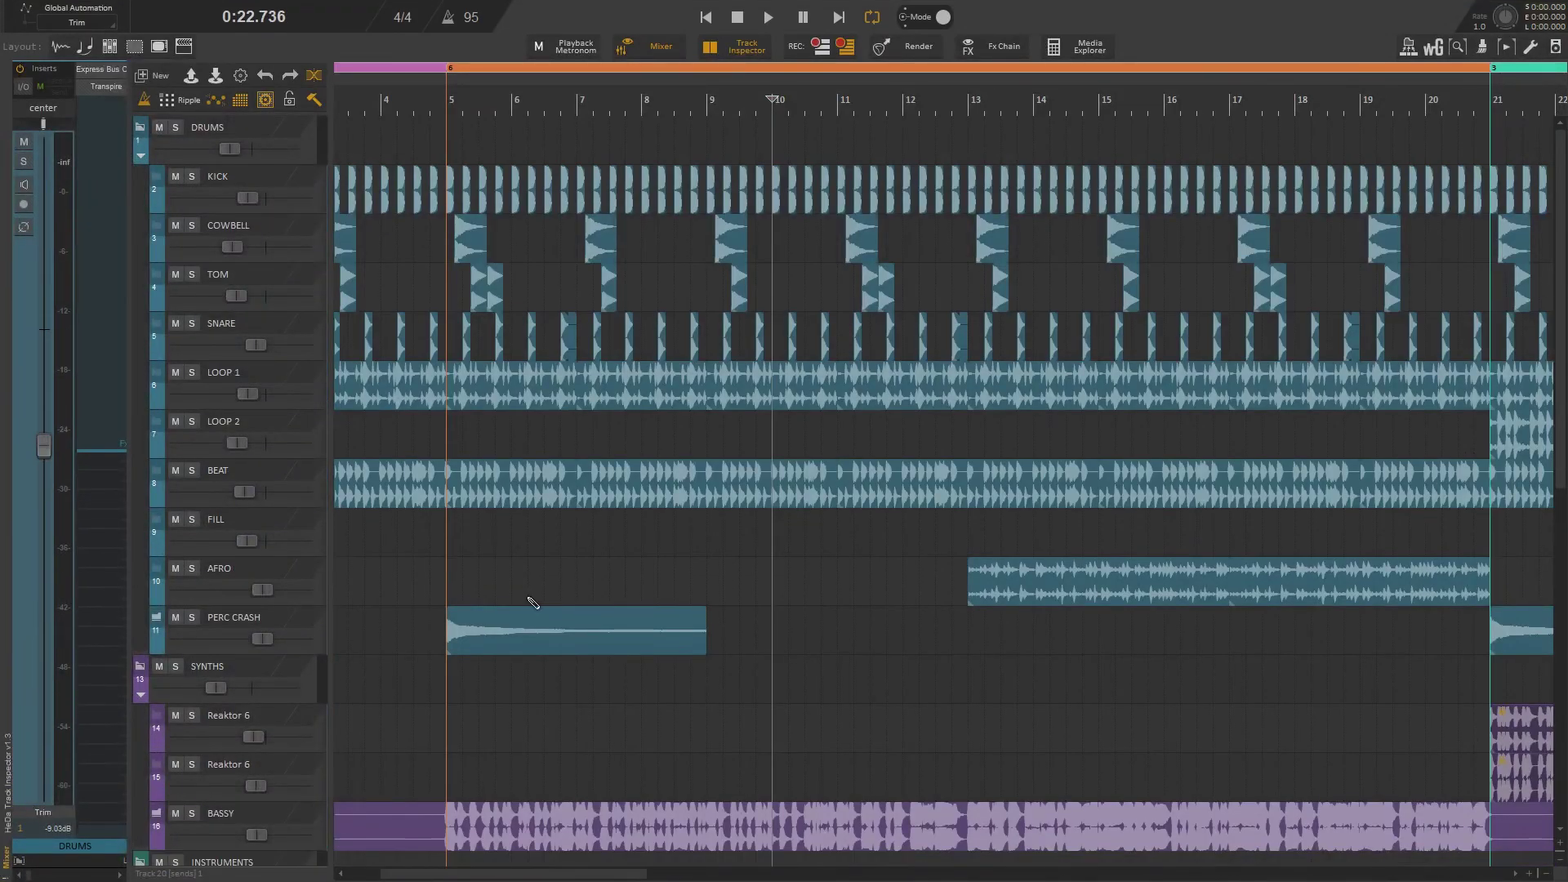
# - Fully collapse the DRUMS, SYNTHS, INSTRUMENTS, FX and VOX folders so their child tracks are hidden
pyautogui.click(141, 155)
pyautogui.click(141, 152)
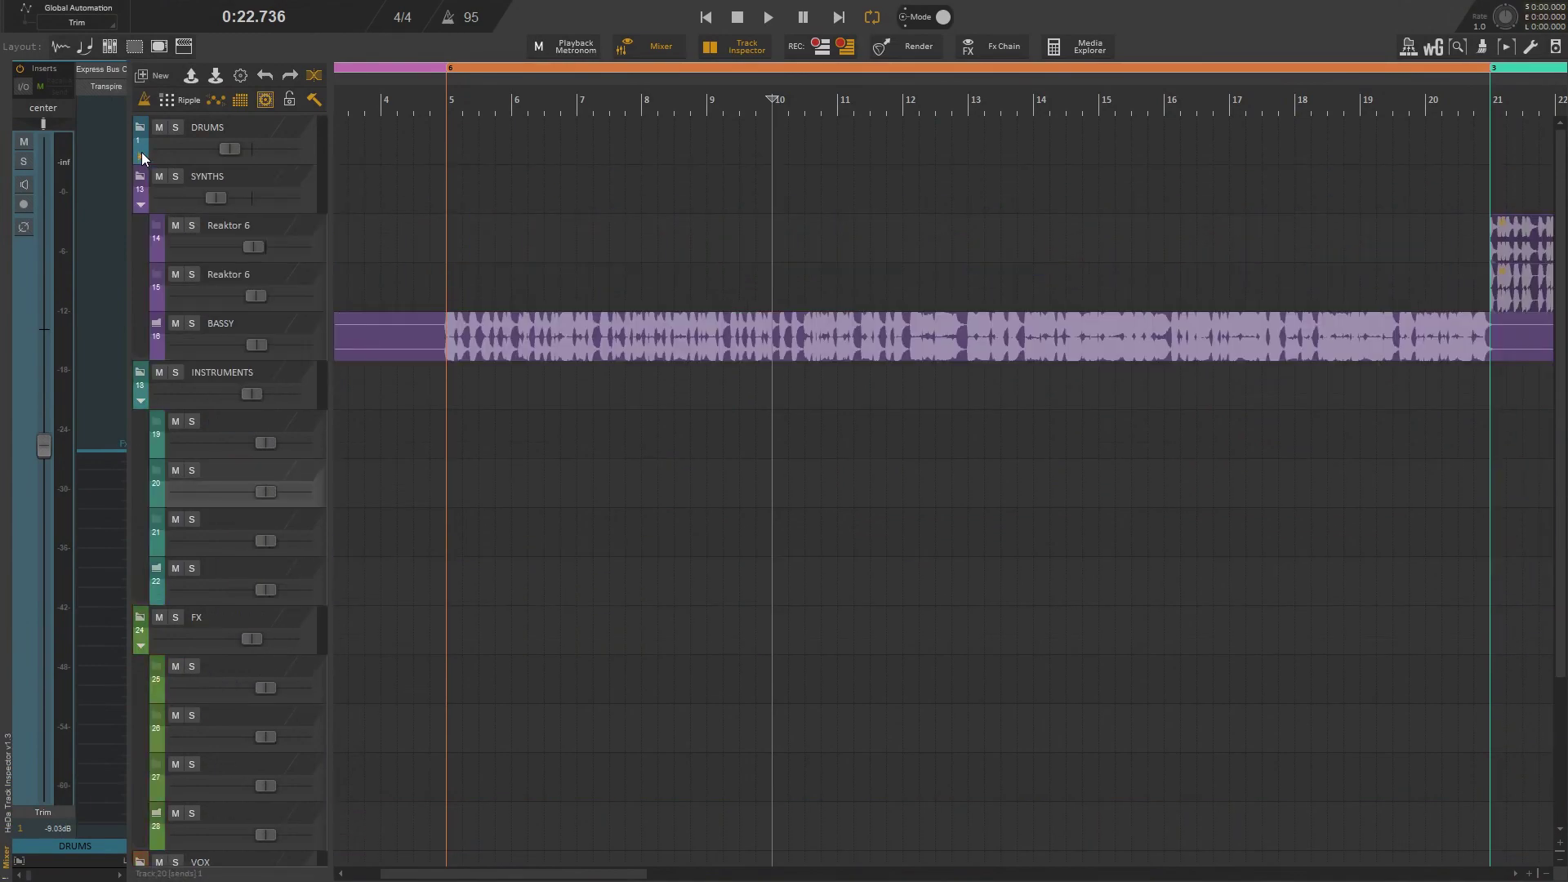
pyautogui.click(140, 204)
pyautogui.click(140, 254)
pyautogui.click(141, 254)
pyautogui.click(140, 302)
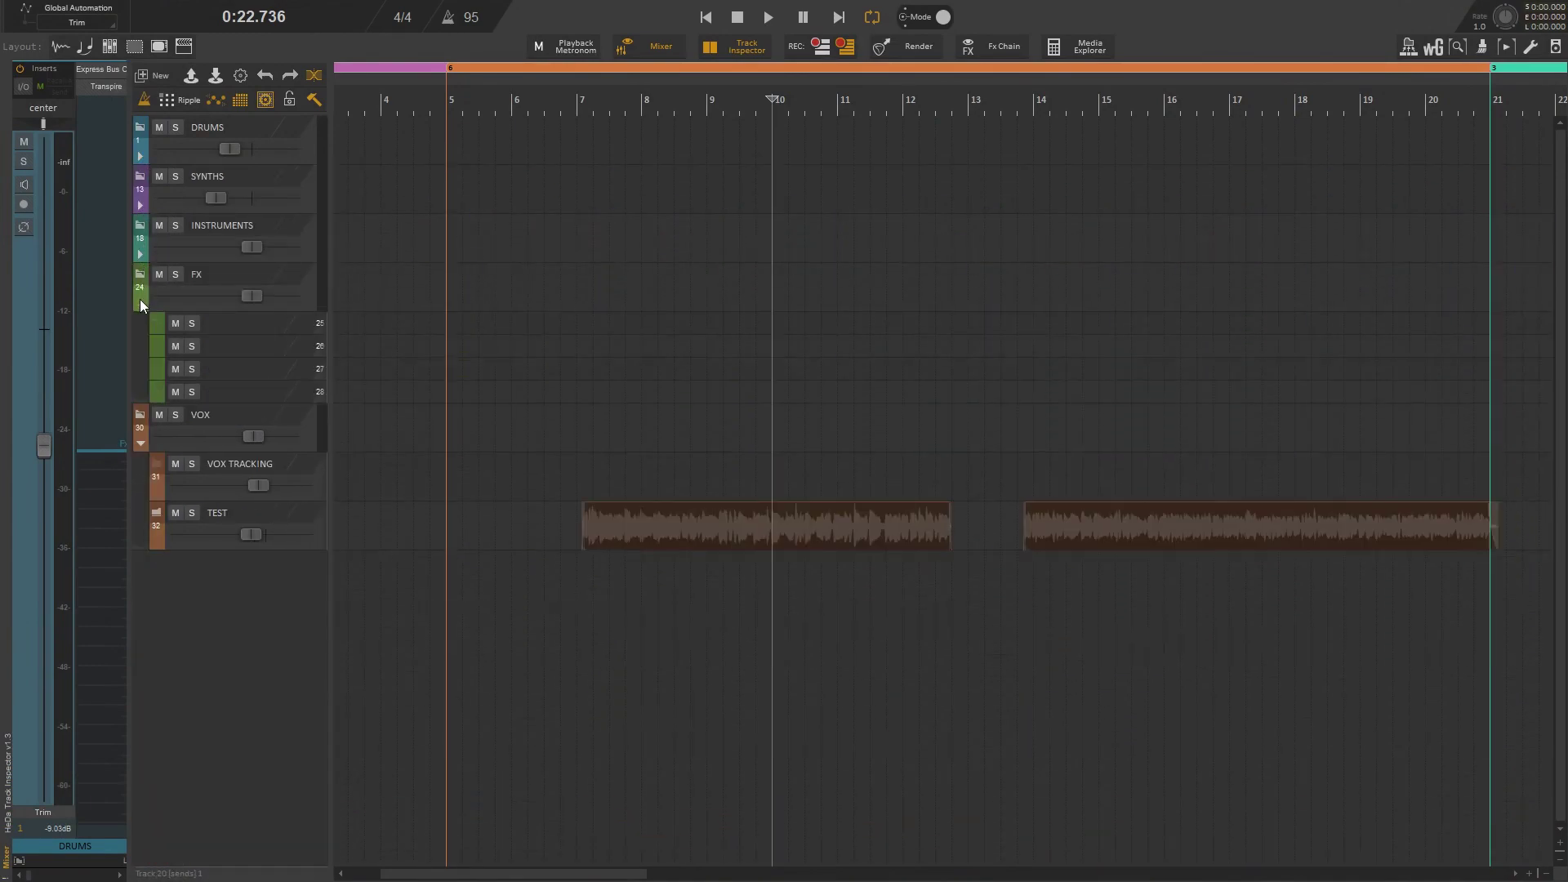
pyautogui.click(140, 305)
pyautogui.click(139, 353)
pyautogui.click(139, 353)
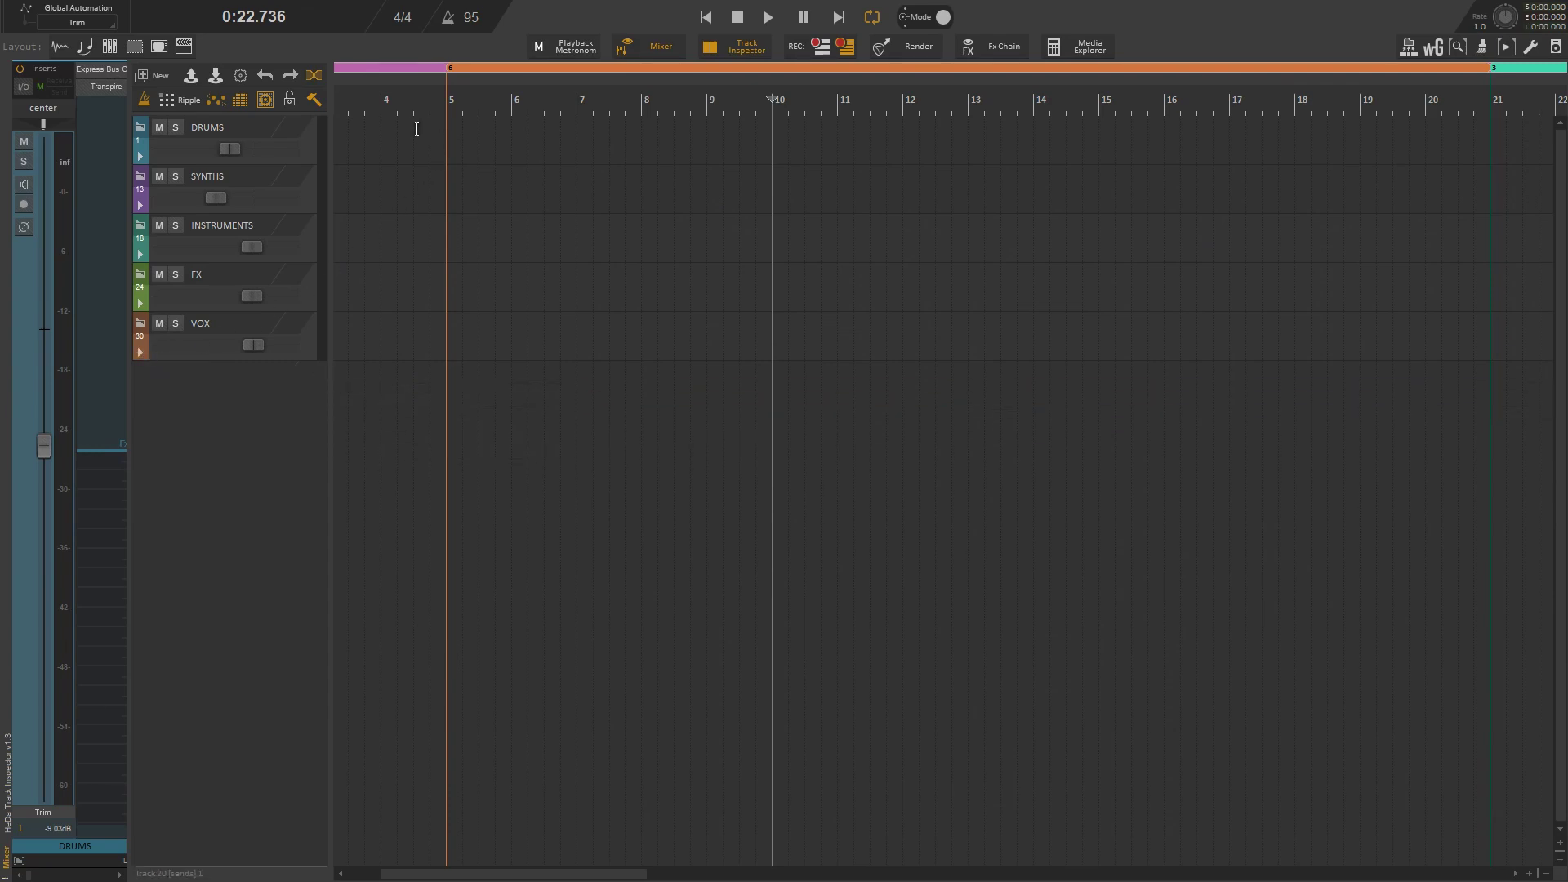
# - Select the items inside the collapsed DRUMS folder from about 3.7 to 5.2, check them in the expanded folder, and run Delete
pyautogui.moveTo(363, 136); pyautogui.dragTo(464, 205)
pyautogui.click(141, 157)
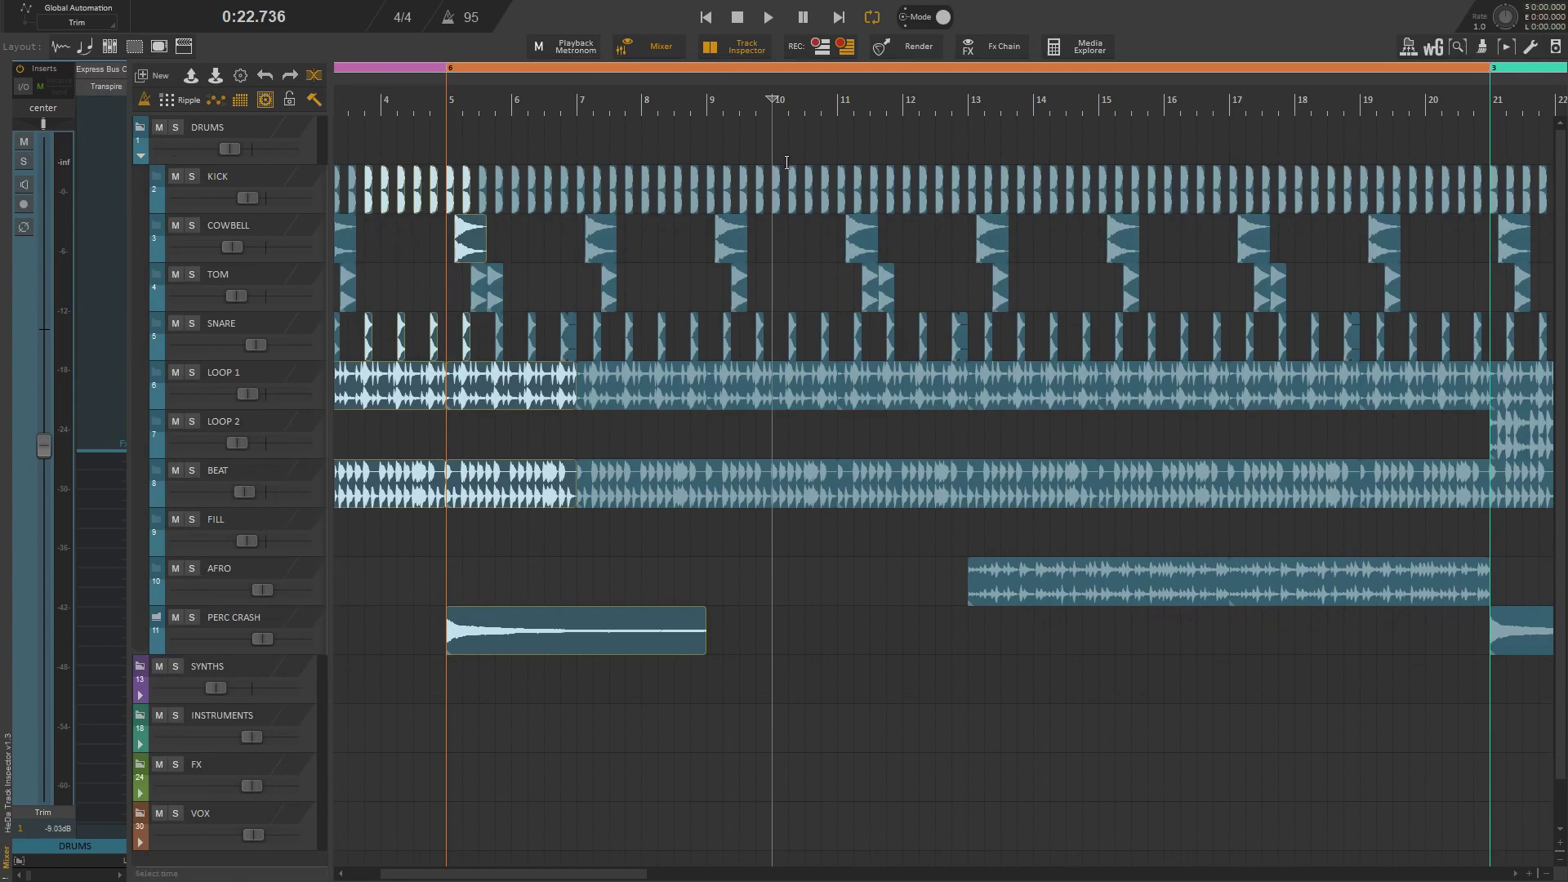
pyautogui.click(846, 145)
pyautogui.press('Delete')
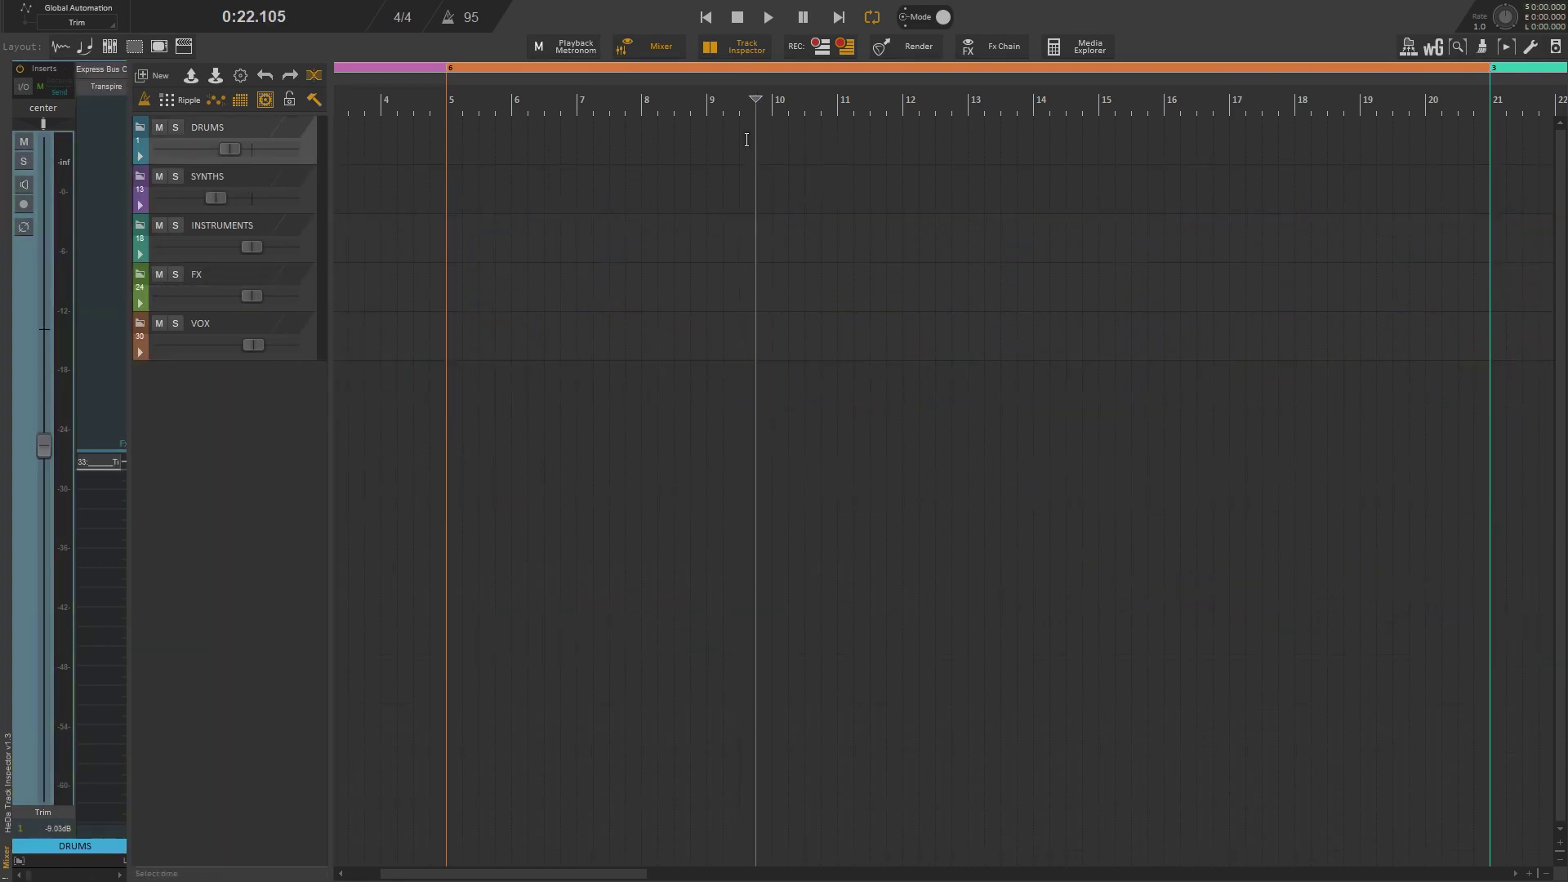
# - Expand the DRUMS folder to full-height child tracks and turn on the script that creates folder items on the folder tracks
pyautogui.click(140, 154)
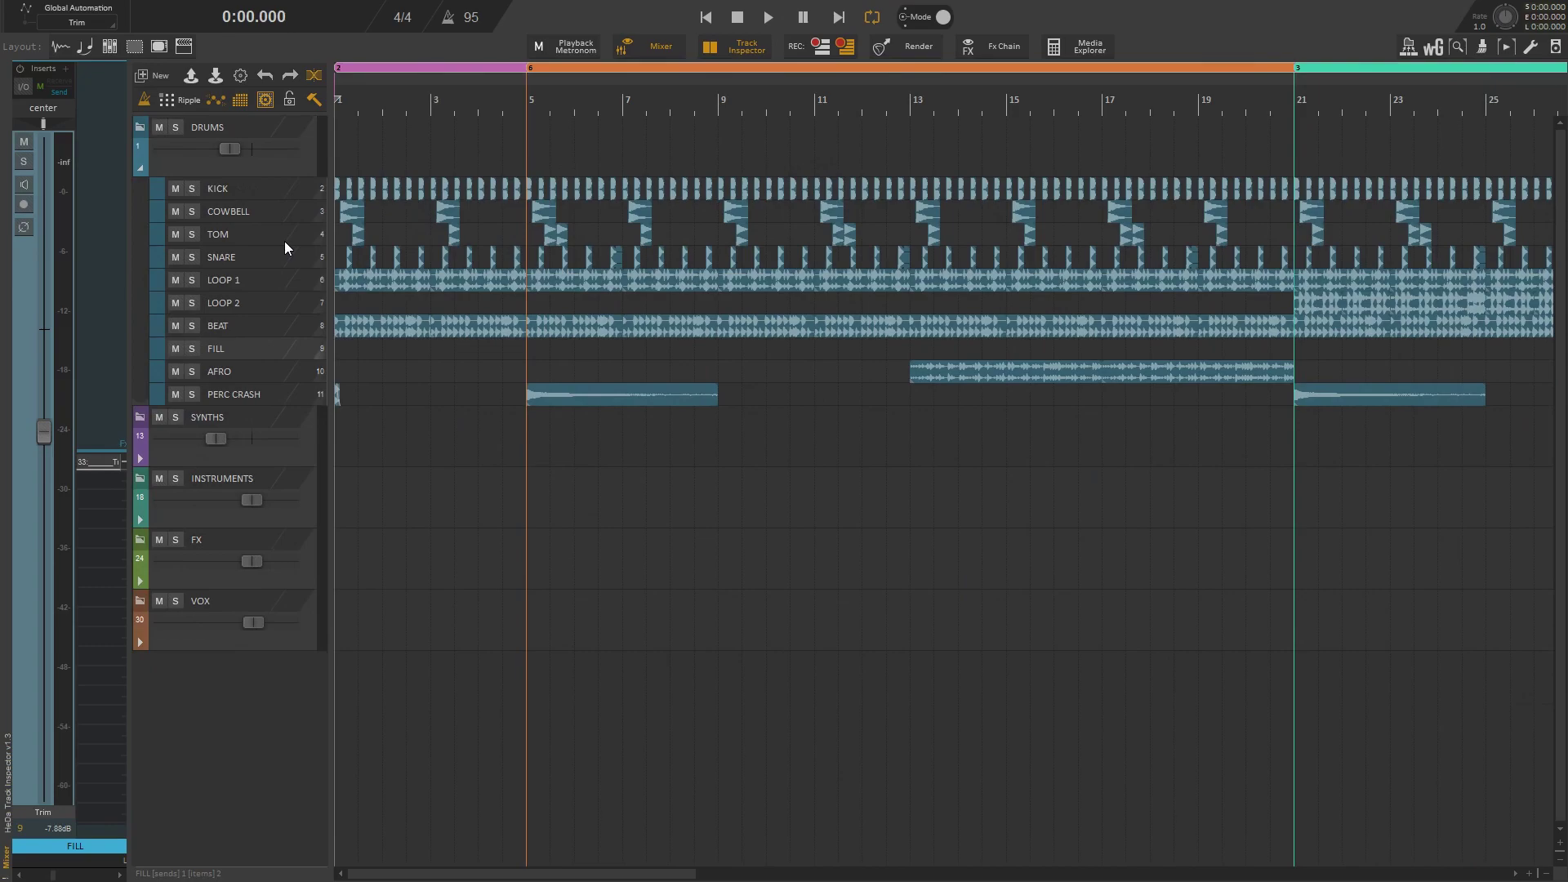
pyautogui.click(141, 169)
pyautogui.click(140, 169)
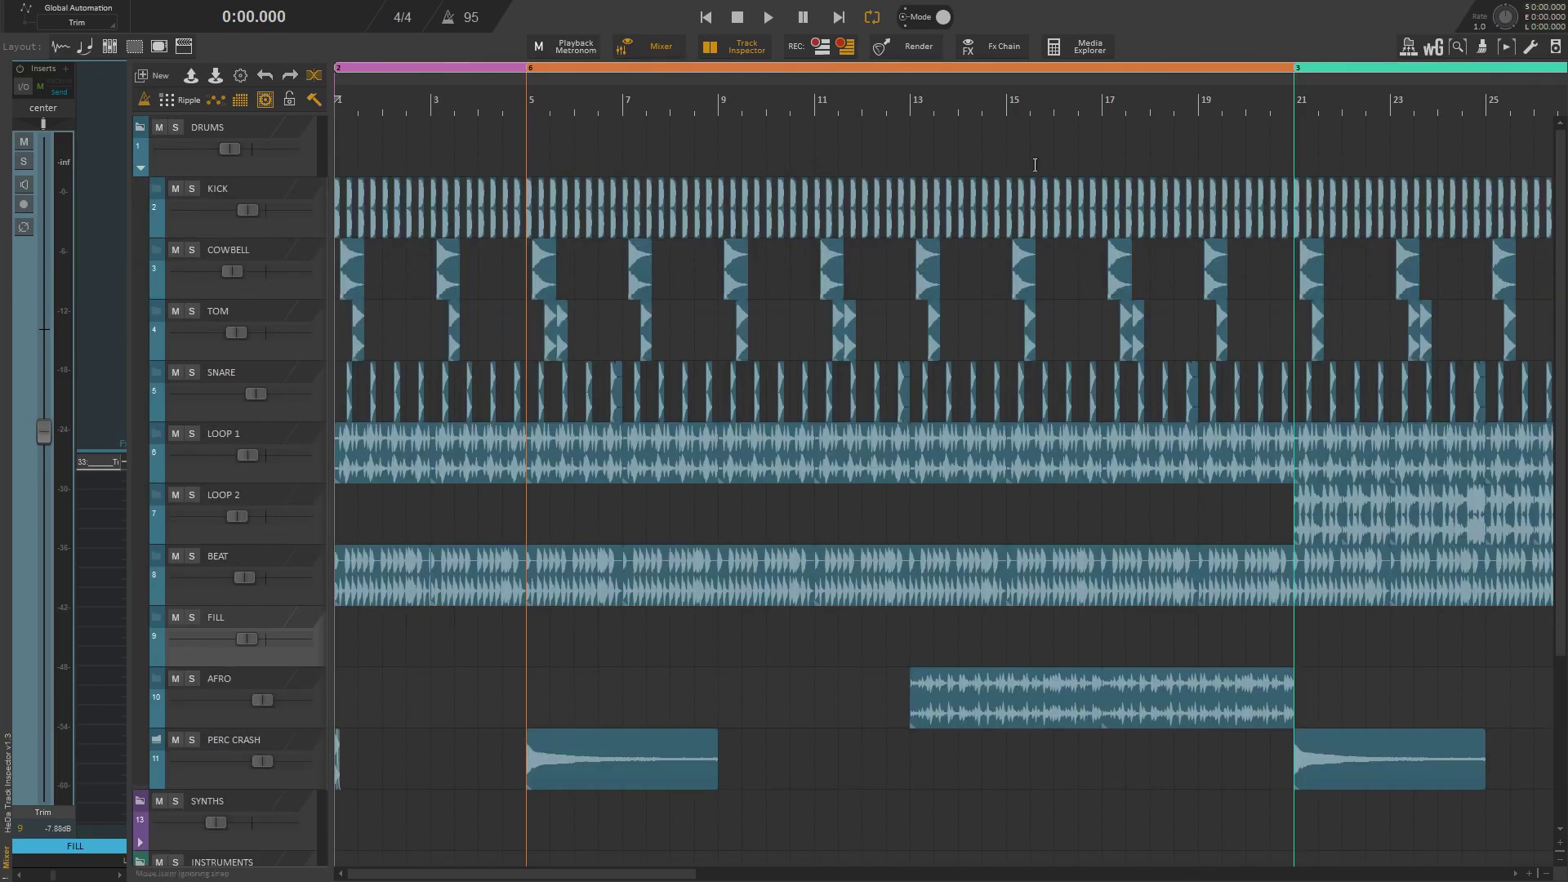
pyautogui.click(1409, 47)
pyautogui.scroll(-3, 653, 241)
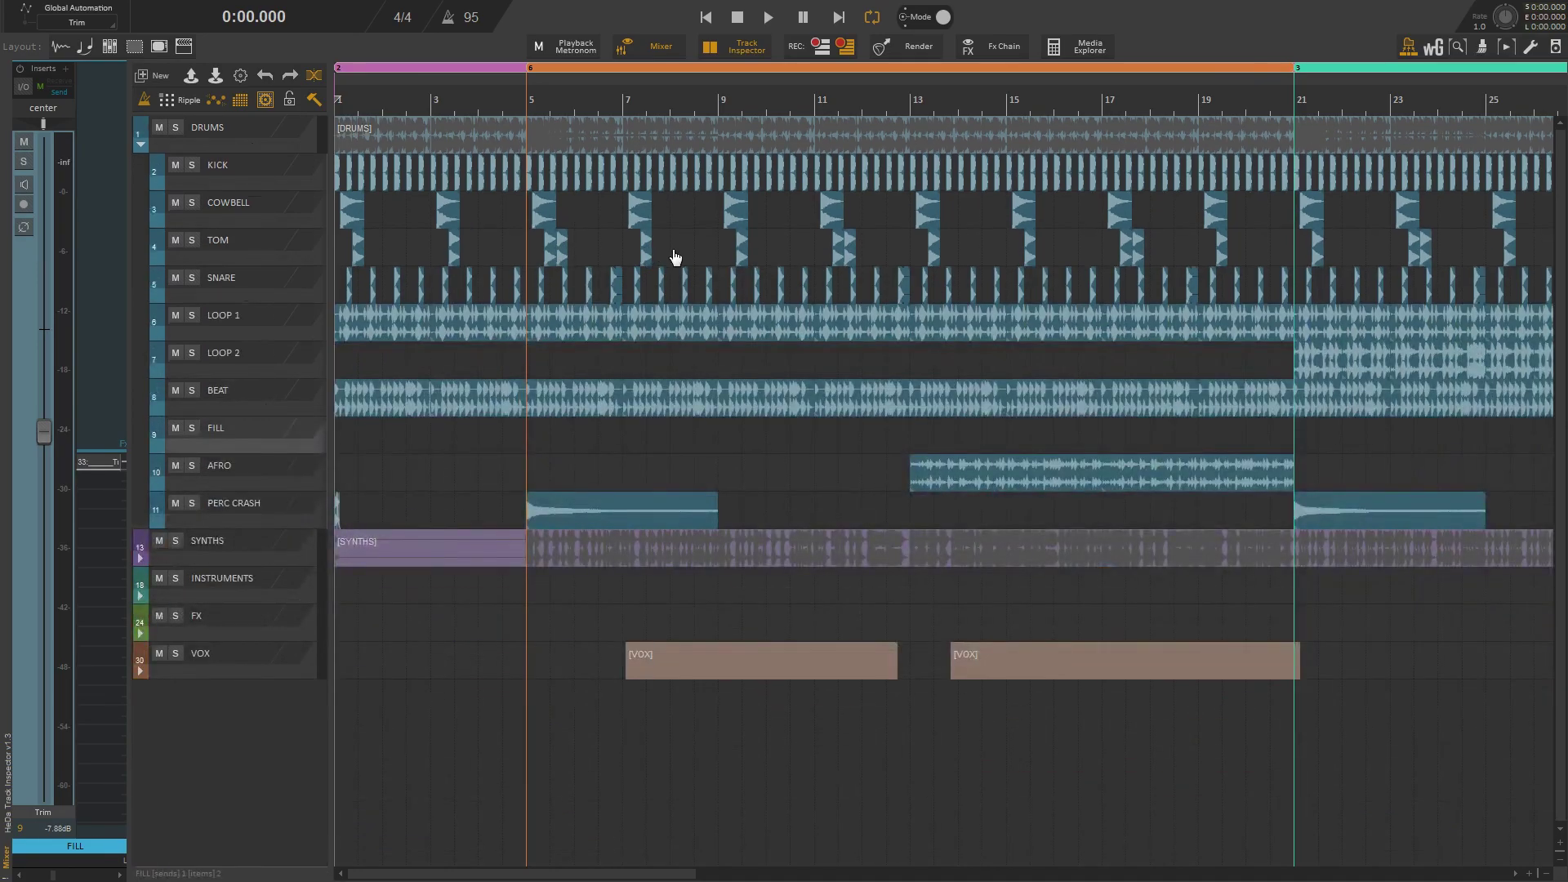
# - Try moving the last BEAT item past the end of the song to about bar 55.5, and undo the move
pyautogui.click(675, 258)
pyautogui.scroll(-4, 690, 221)
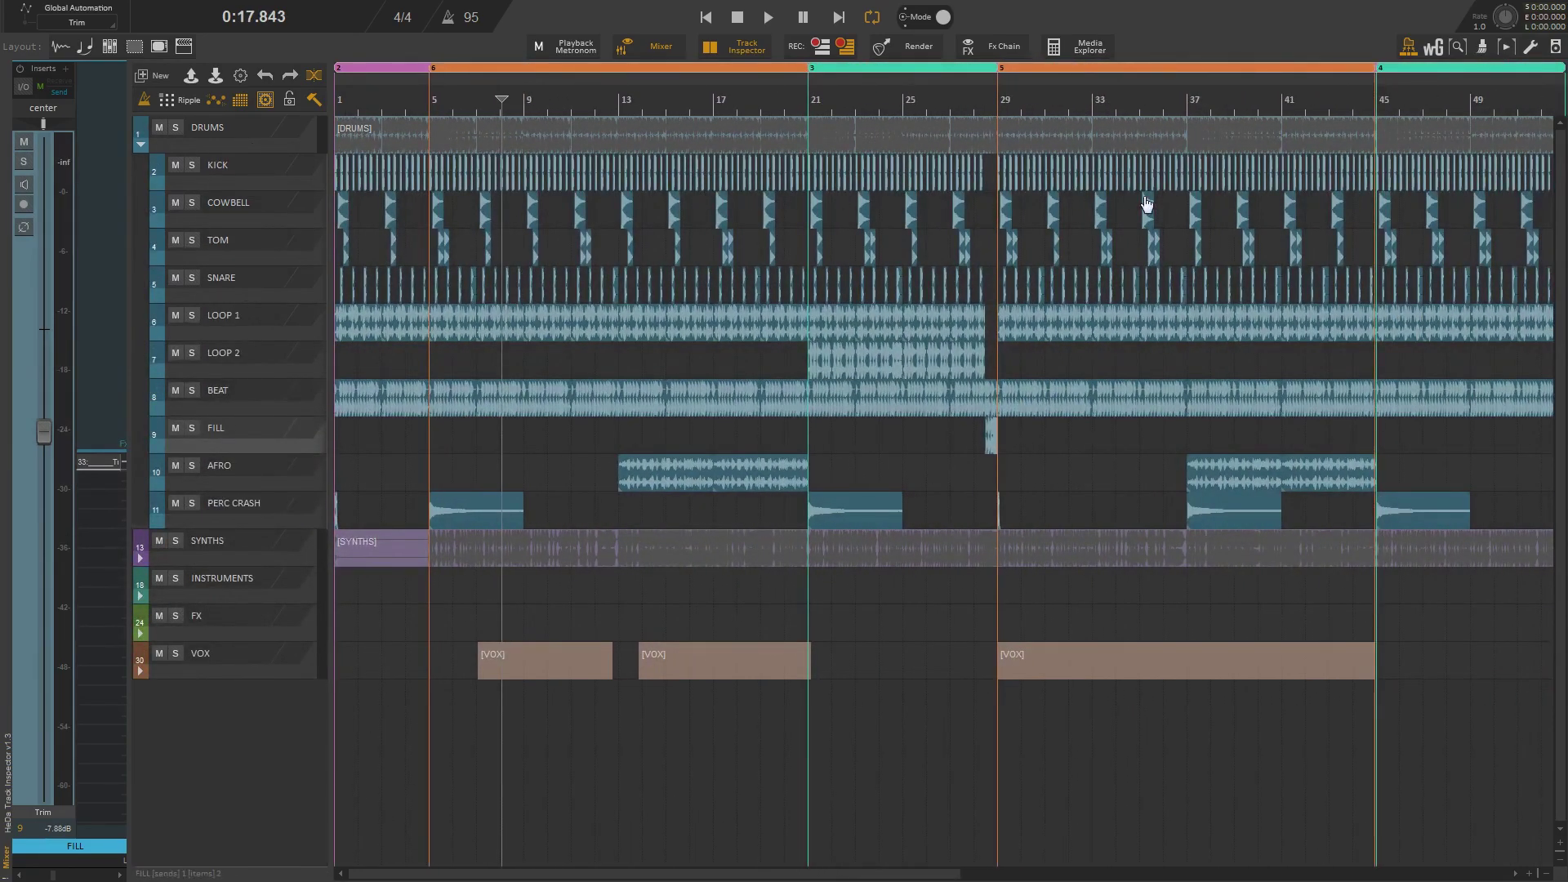
pyautogui.hscroll(6, 849, 206)
pyautogui.click(952, 218)
pyautogui.scroll(6, 728, 335)
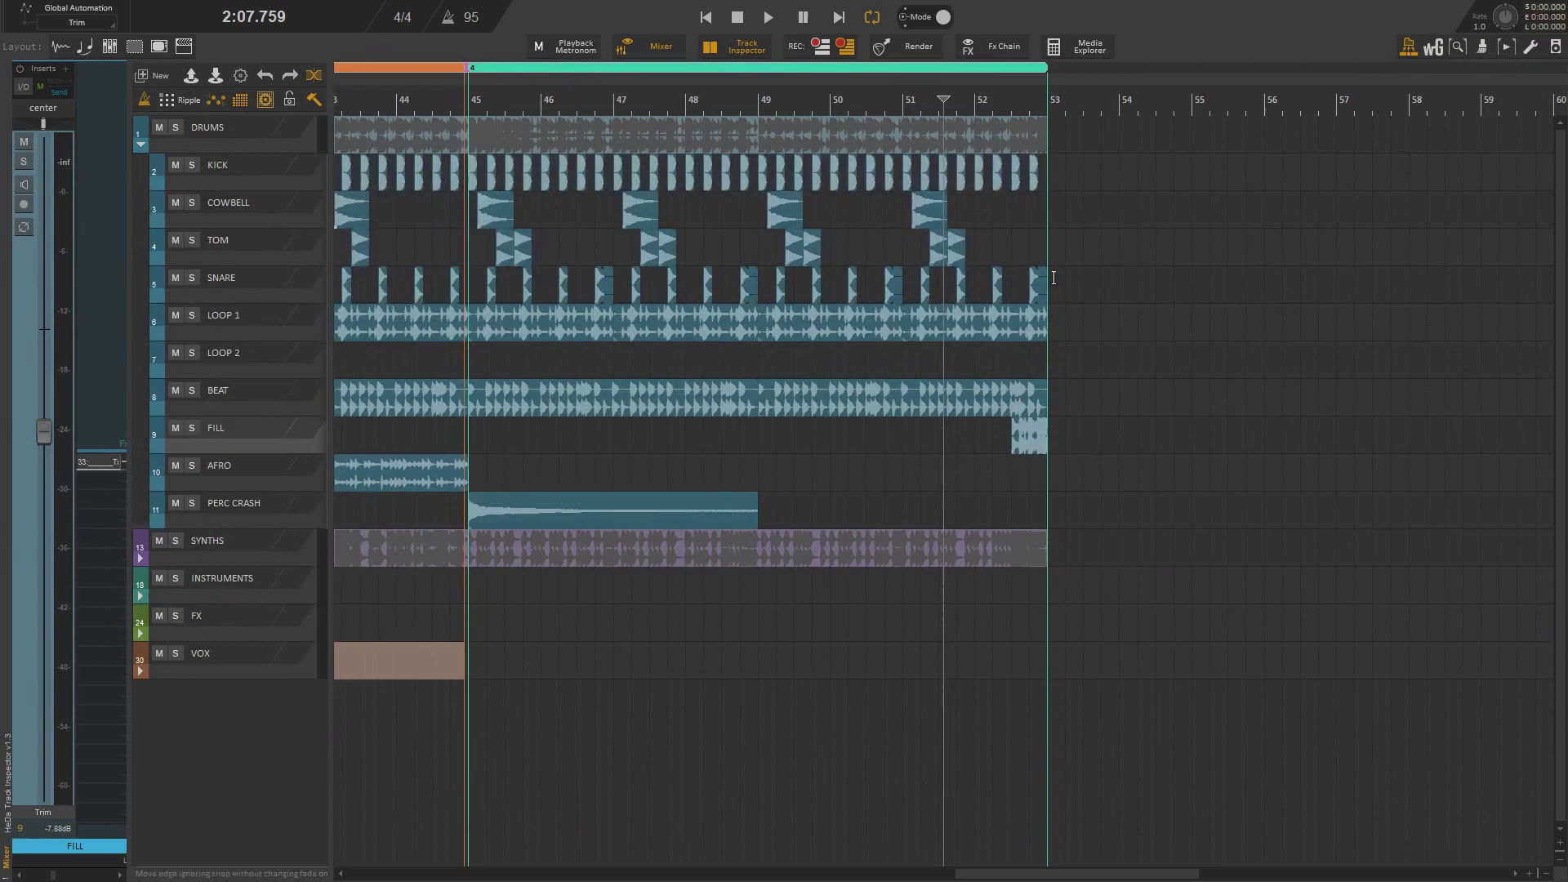
pyautogui.moveTo(669, 398); pyautogui.dragTo(1141, 382)
pyautogui.hscroll(1, 1116, 305)
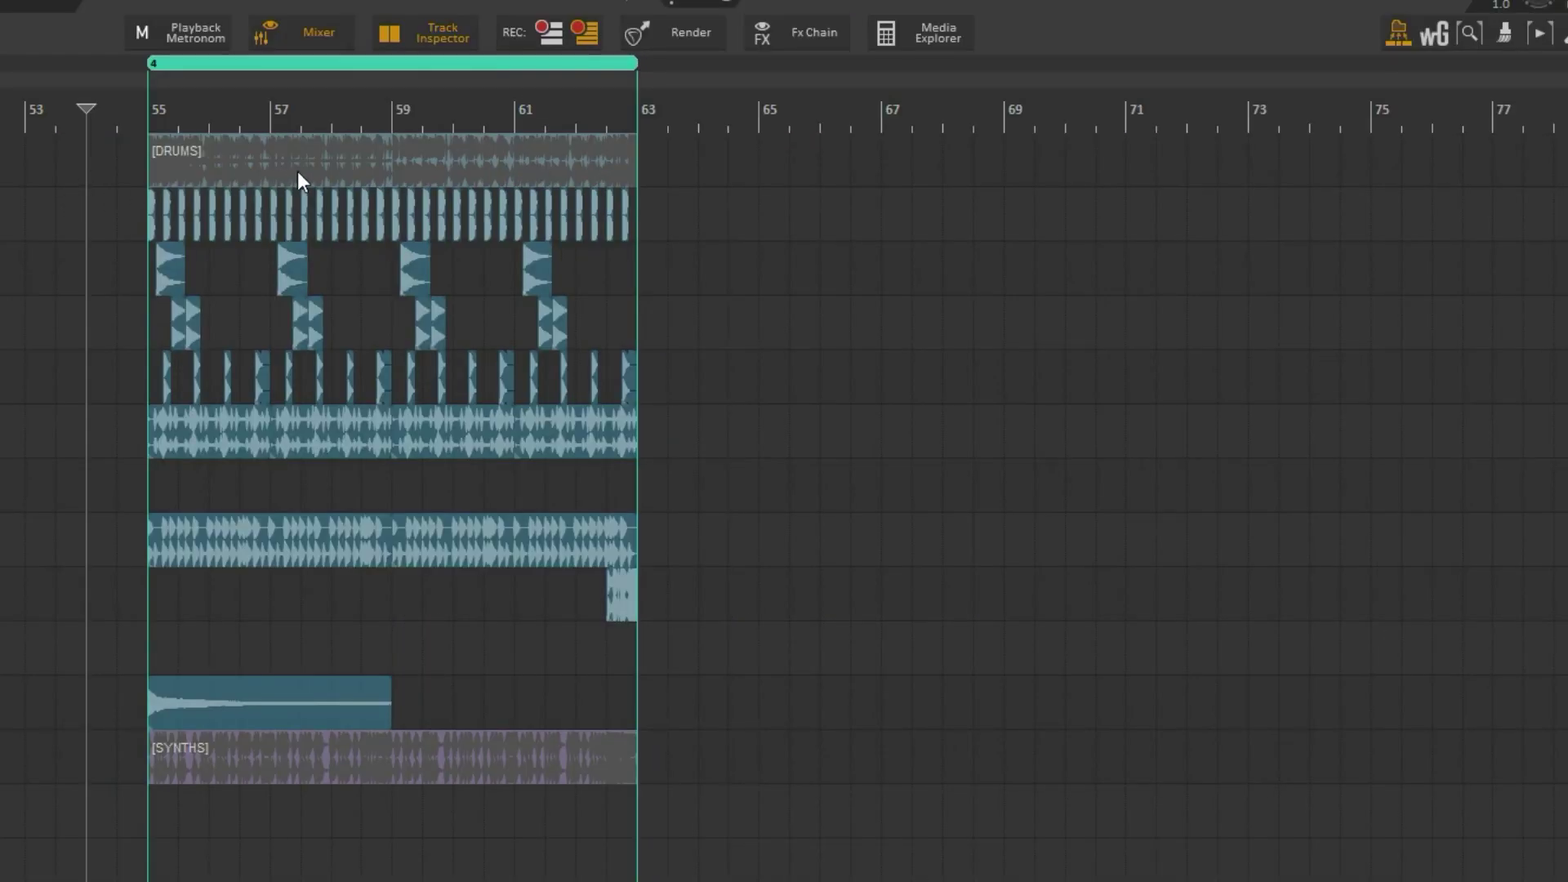
pyautogui.moveTo(297, 170); pyautogui.dragTo(454, 170)
pyautogui.hotkey('ctrl', 'z')
# - Copy the DRUMS folder item to about bar 69, cut a section out of it and place sections near bars 79 and 65
pyautogui.moveTo(772, 189); pyautogui.dragTo(649, 204)
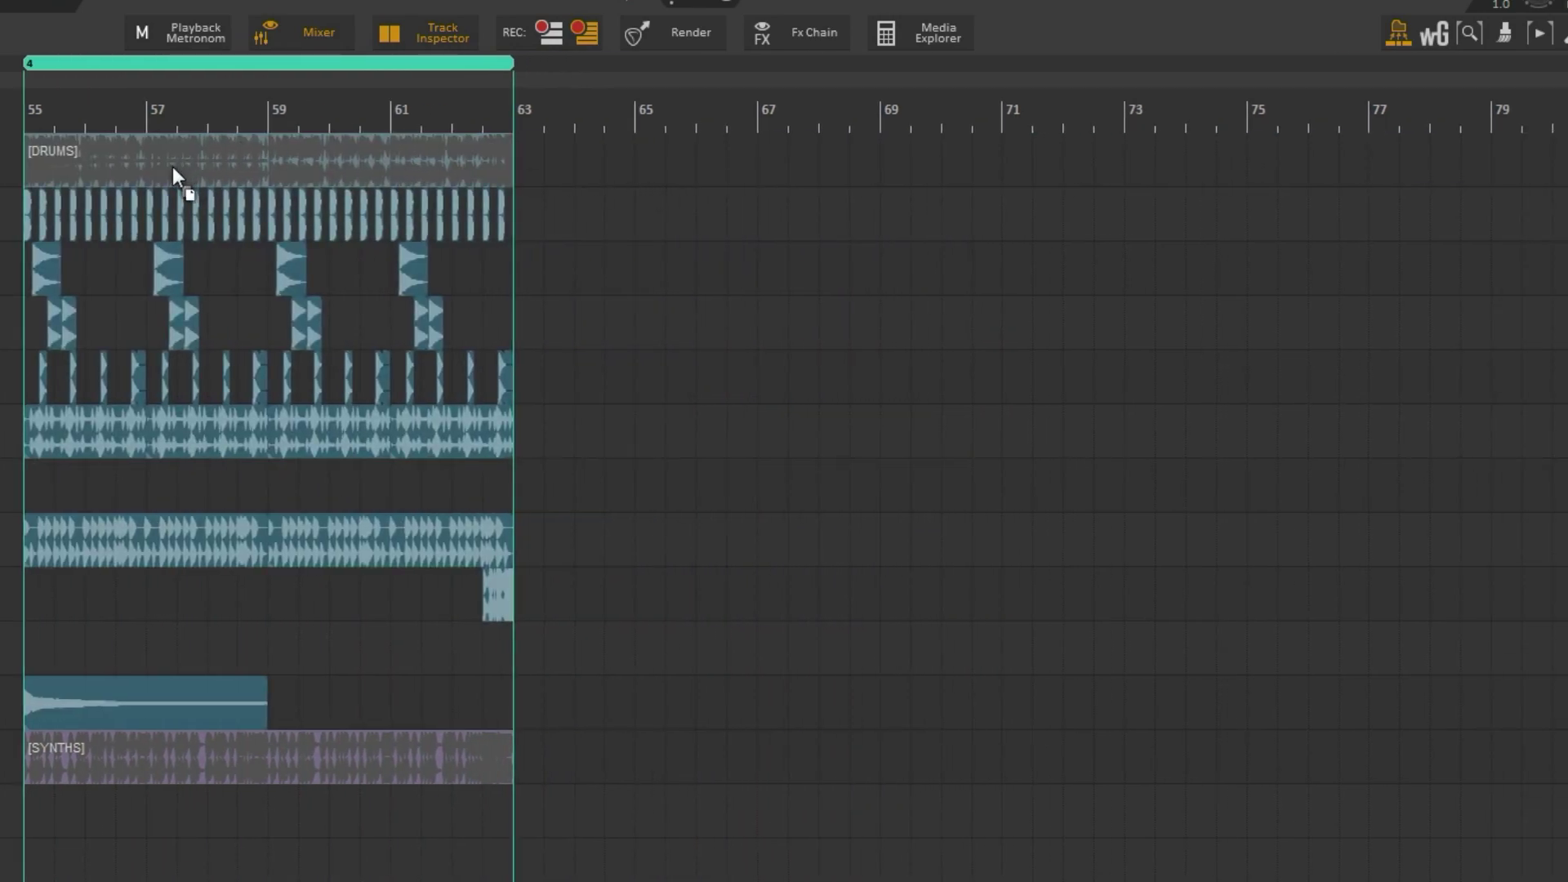
pyautogui.moveTo(173, 167); pyautogui.dragTo(963, 168)
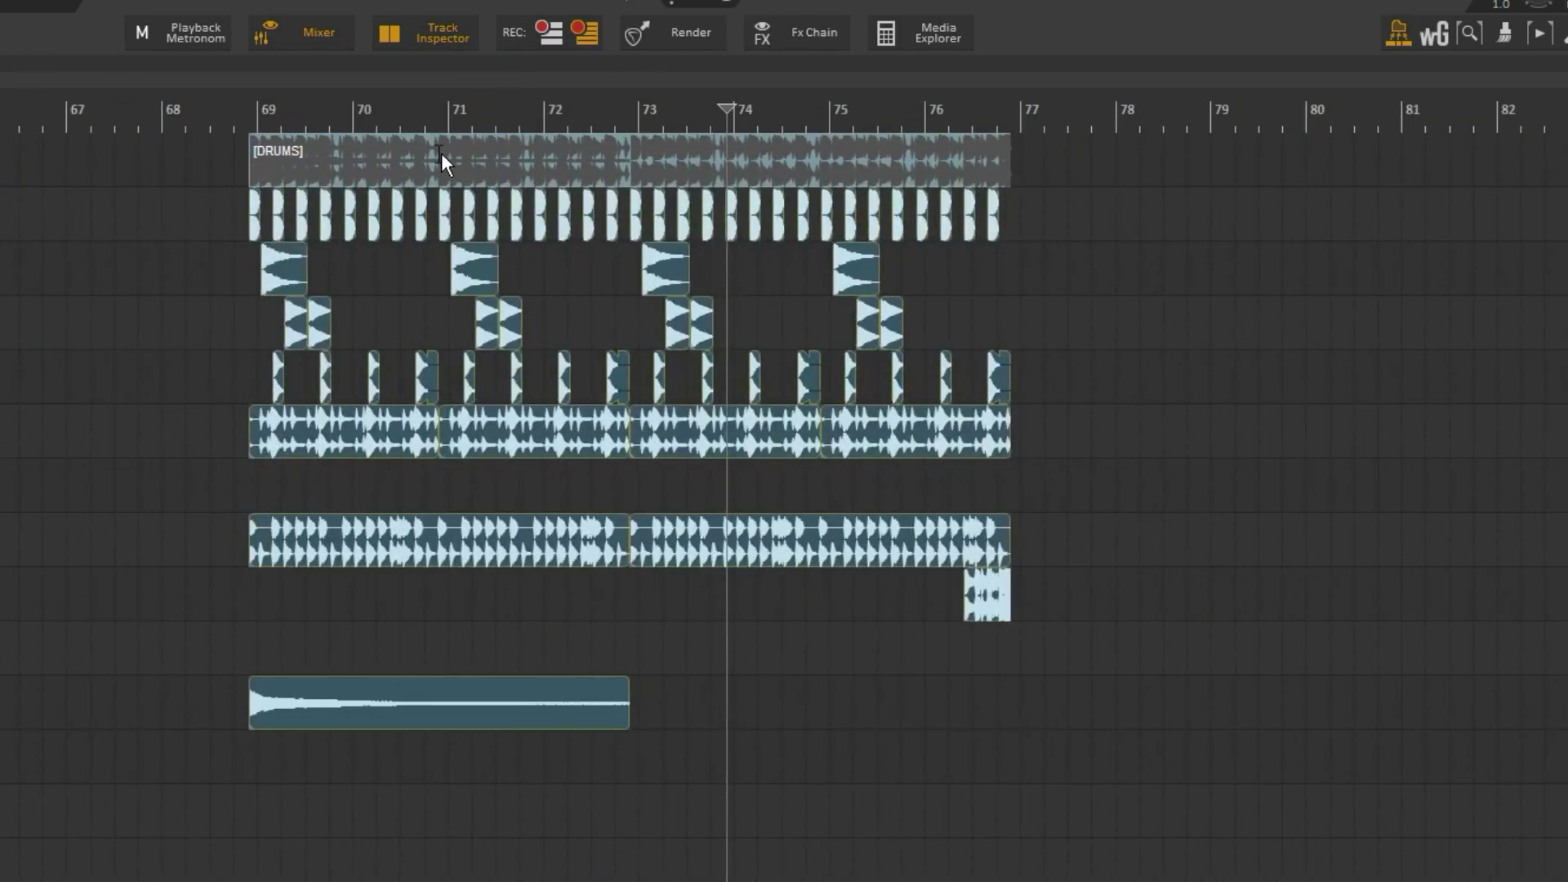
pyautogui.moveTo(441, 161); pyautogui.dragTo(732, 157)
pyautogui.moveTo(560, 163); pyautogui.dragTo(1316, 144)
pyautogui.moveTo(1182, 196); pyautogui.dragTo(136, 197)
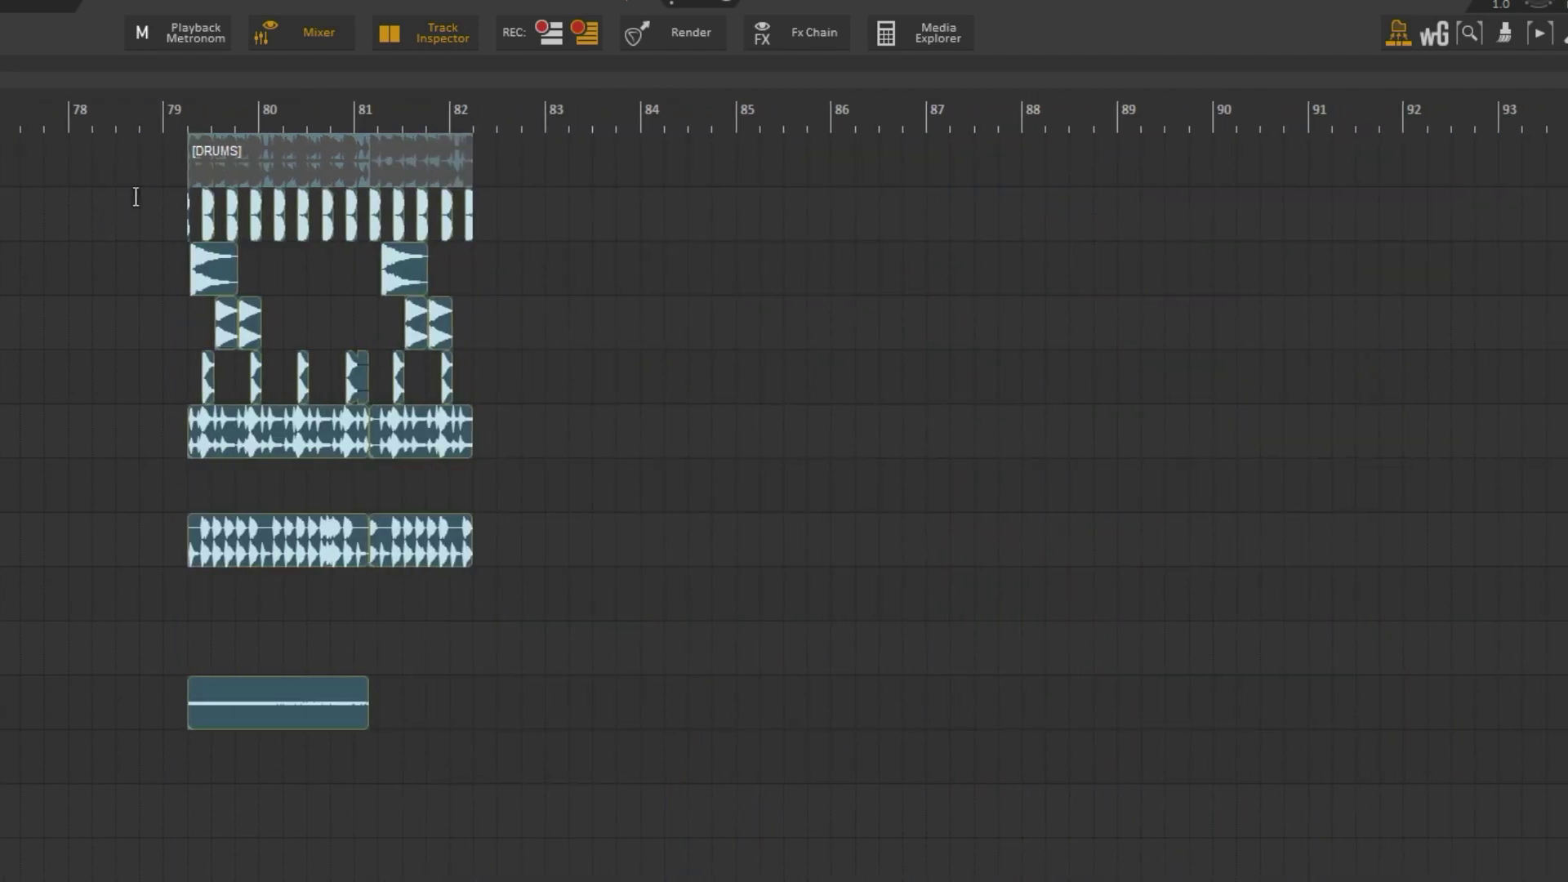
pyautogui.moveTo(257, 161); pyautogui.dragTo(792, 154)
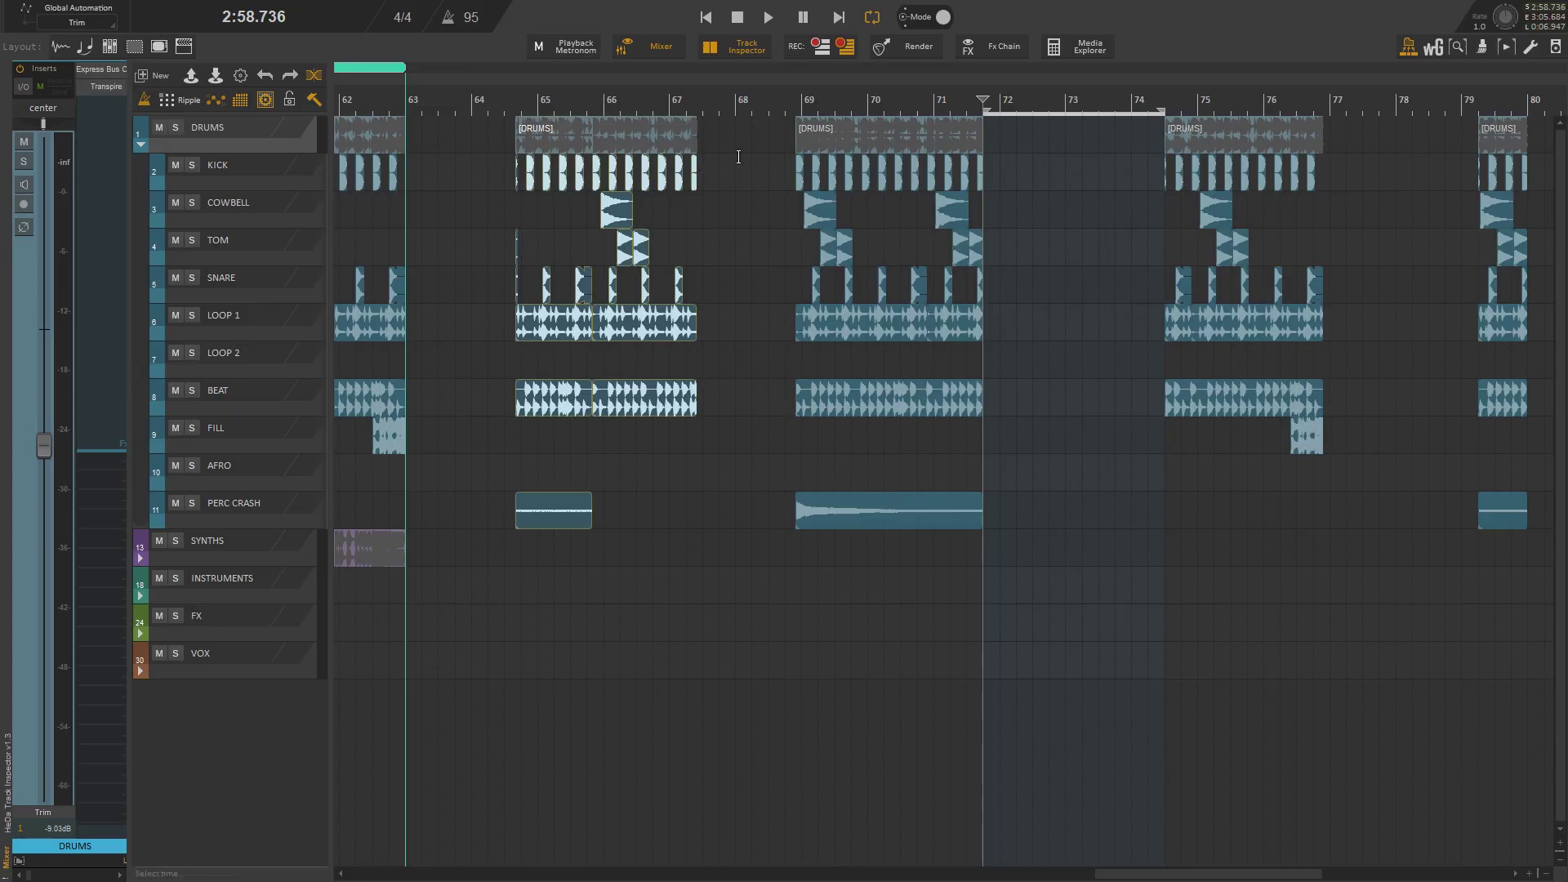
# - Delete the DRUMS folder items starting at about bars 69, 74.5 and 64.7 together with their child items
pyautogui.click(878, 143)
pyautogui.press('Delete')
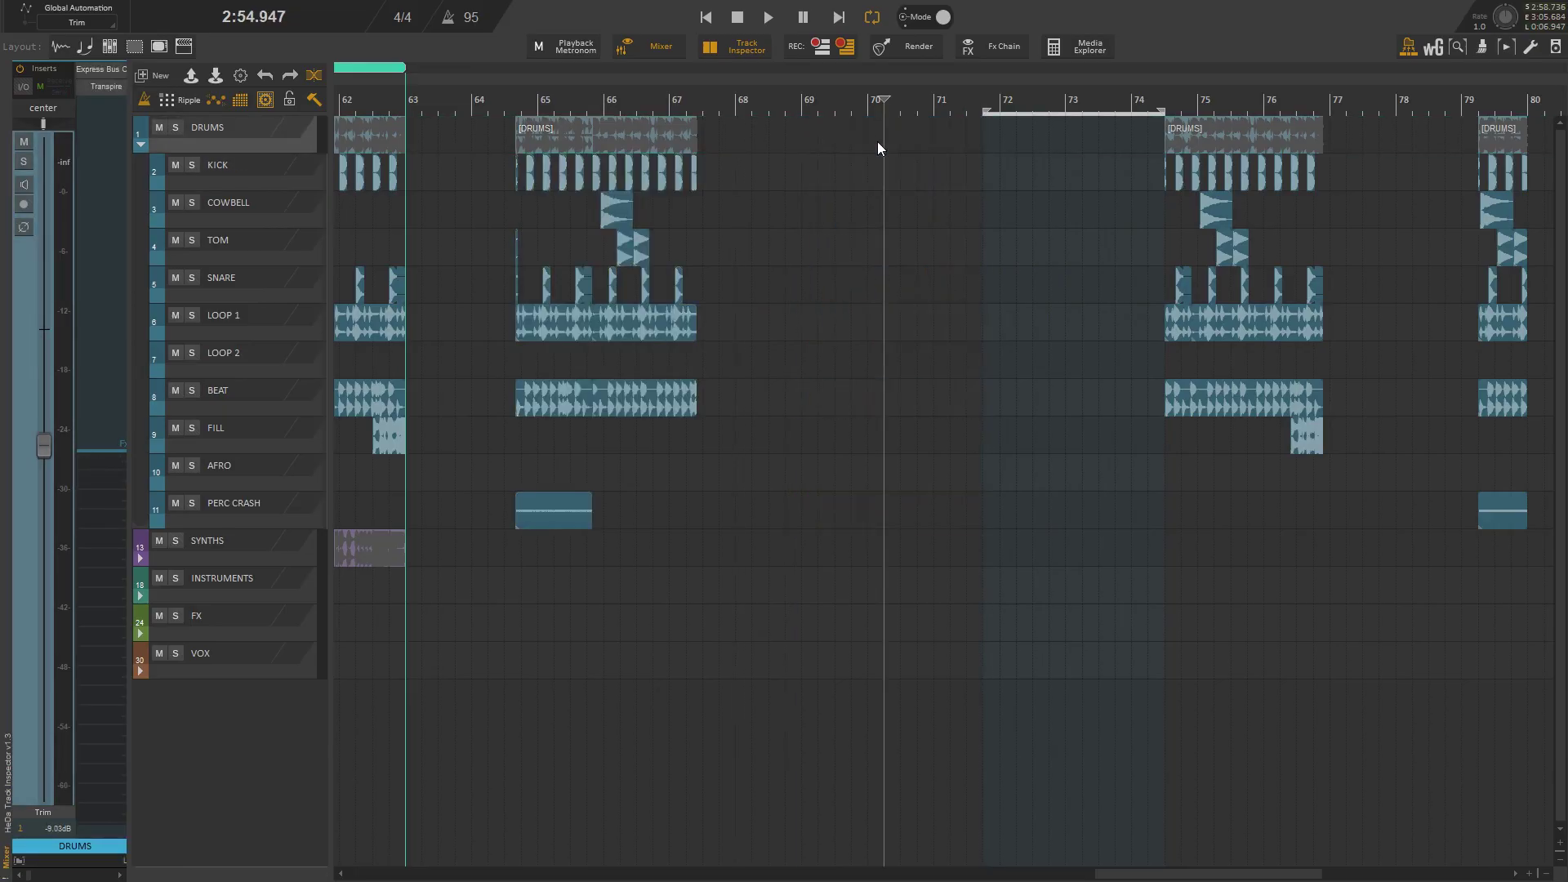
pyautogui.click(1194, 133)
pyautogui.press('Delete')
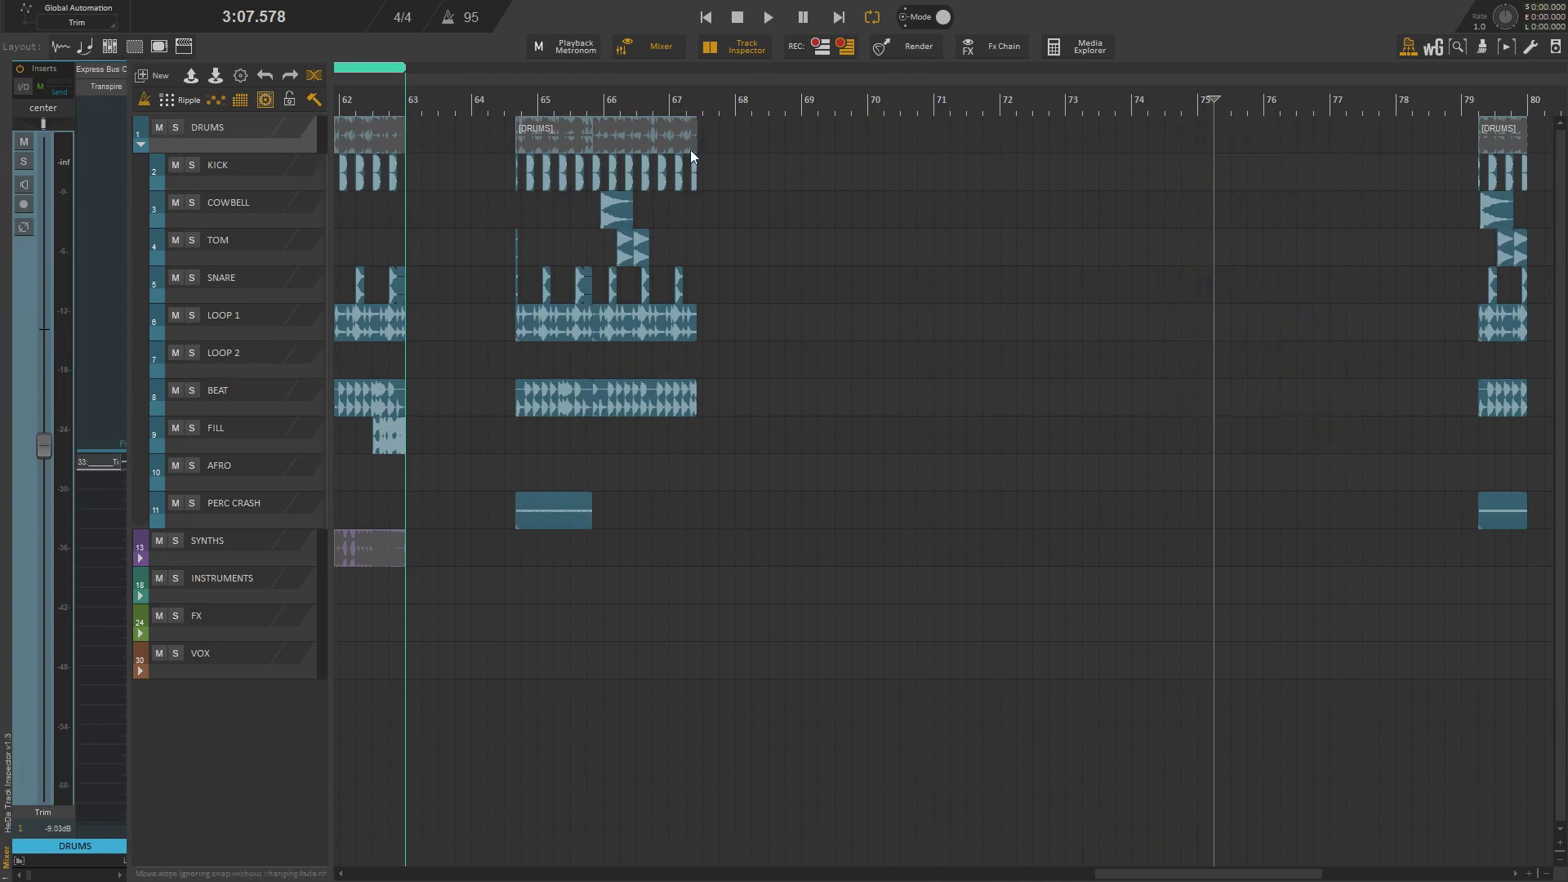
pyautogui.click(681, 145)
pyautogui.press('Delete')
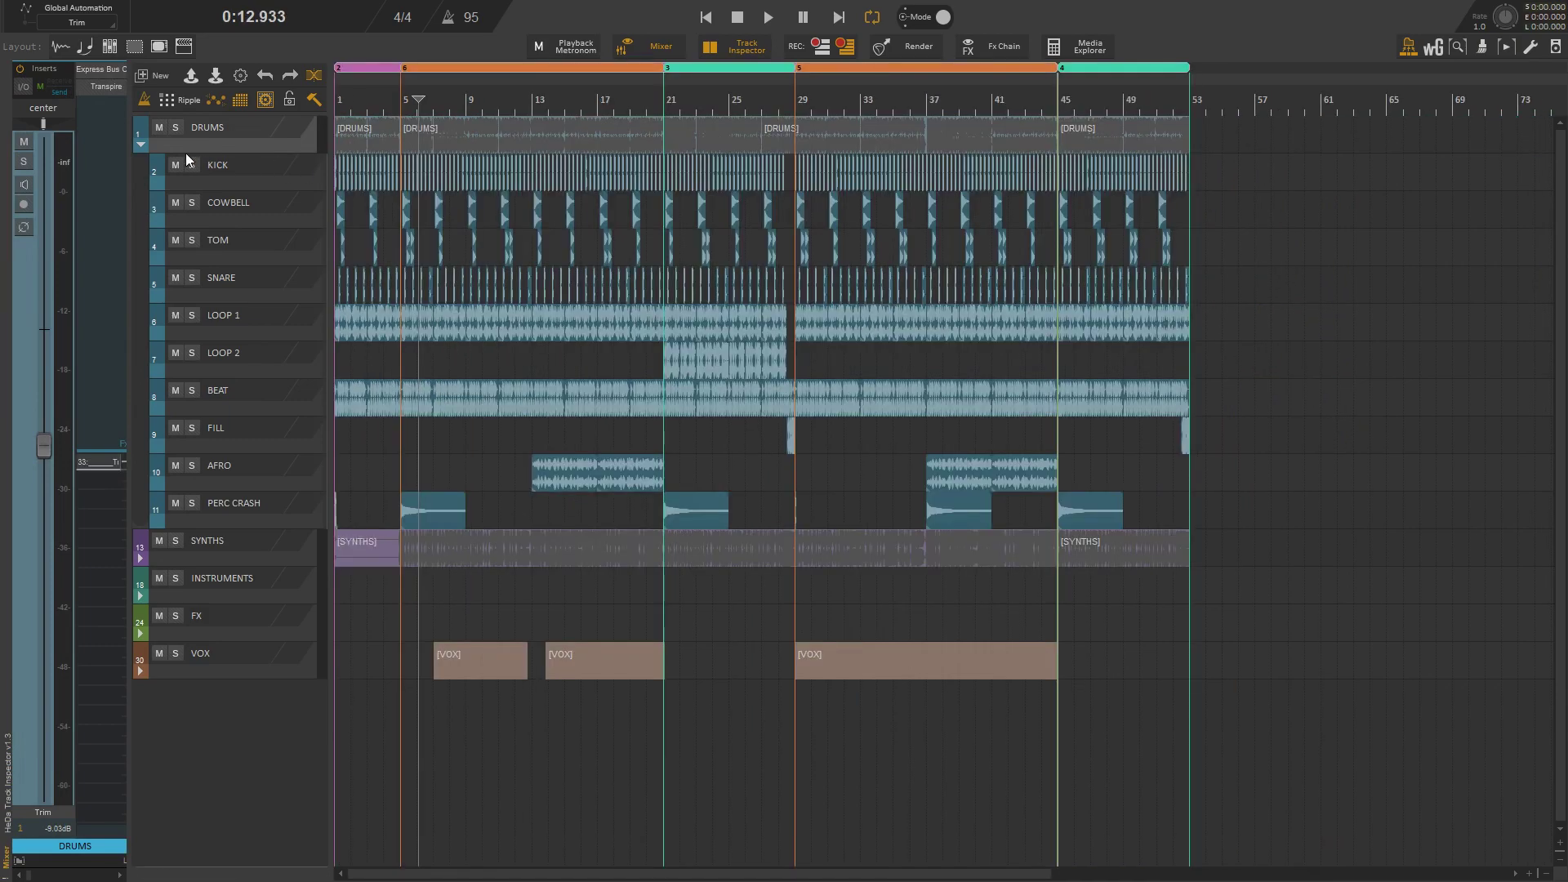
# - Collapse the DRUMS folder completely so that its child tracks are hidden beneath the folder items
pyautogui.click(141, 144)
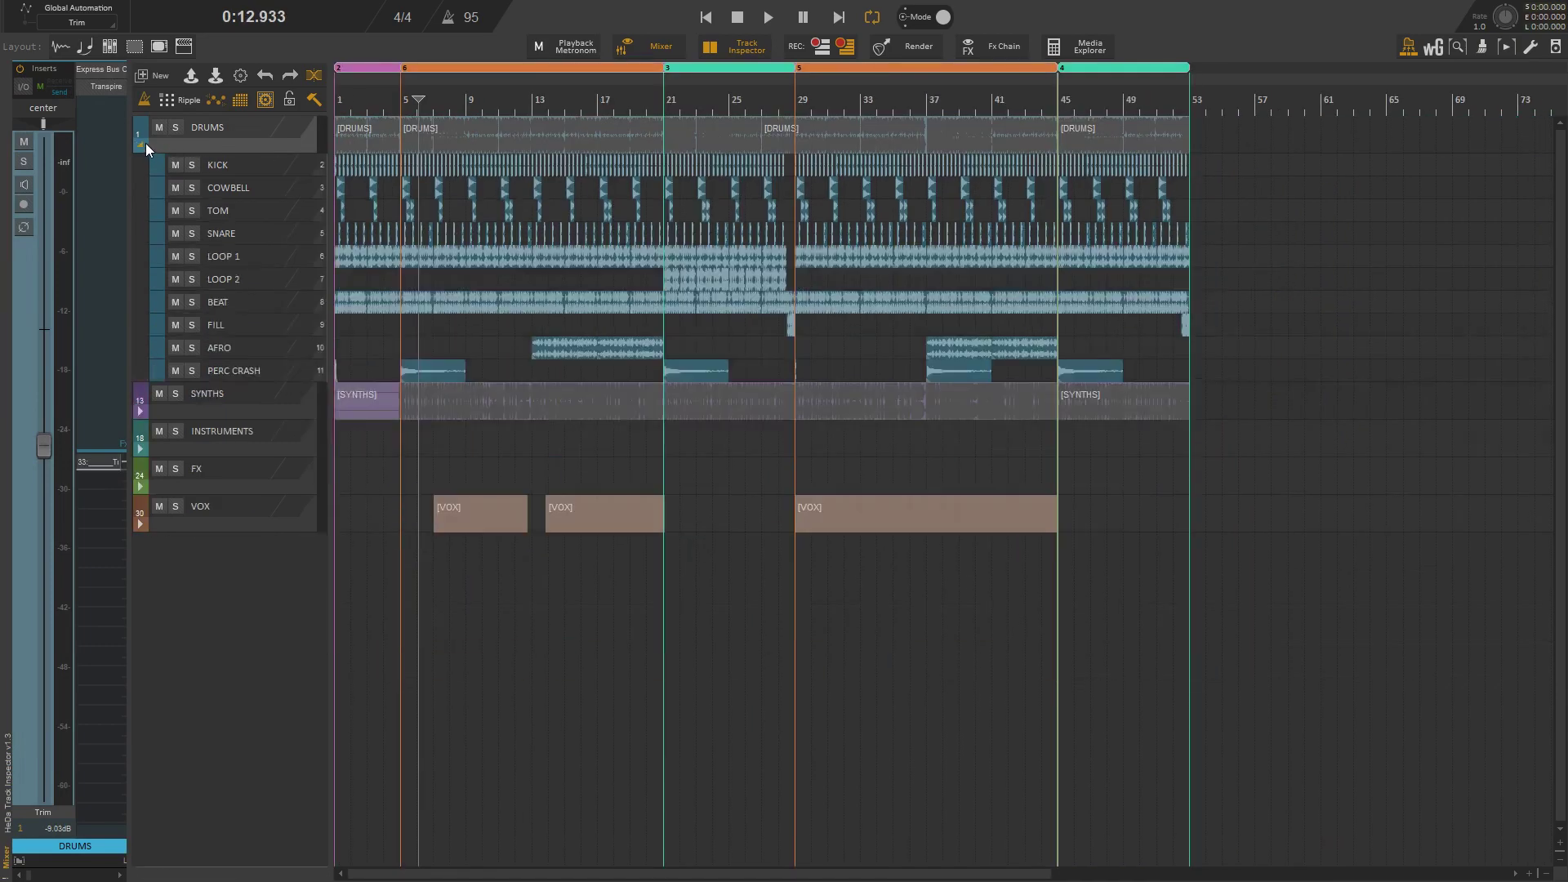
pyautogui.click(140, 147)
pyautogui.scroll(5, 159, 224)
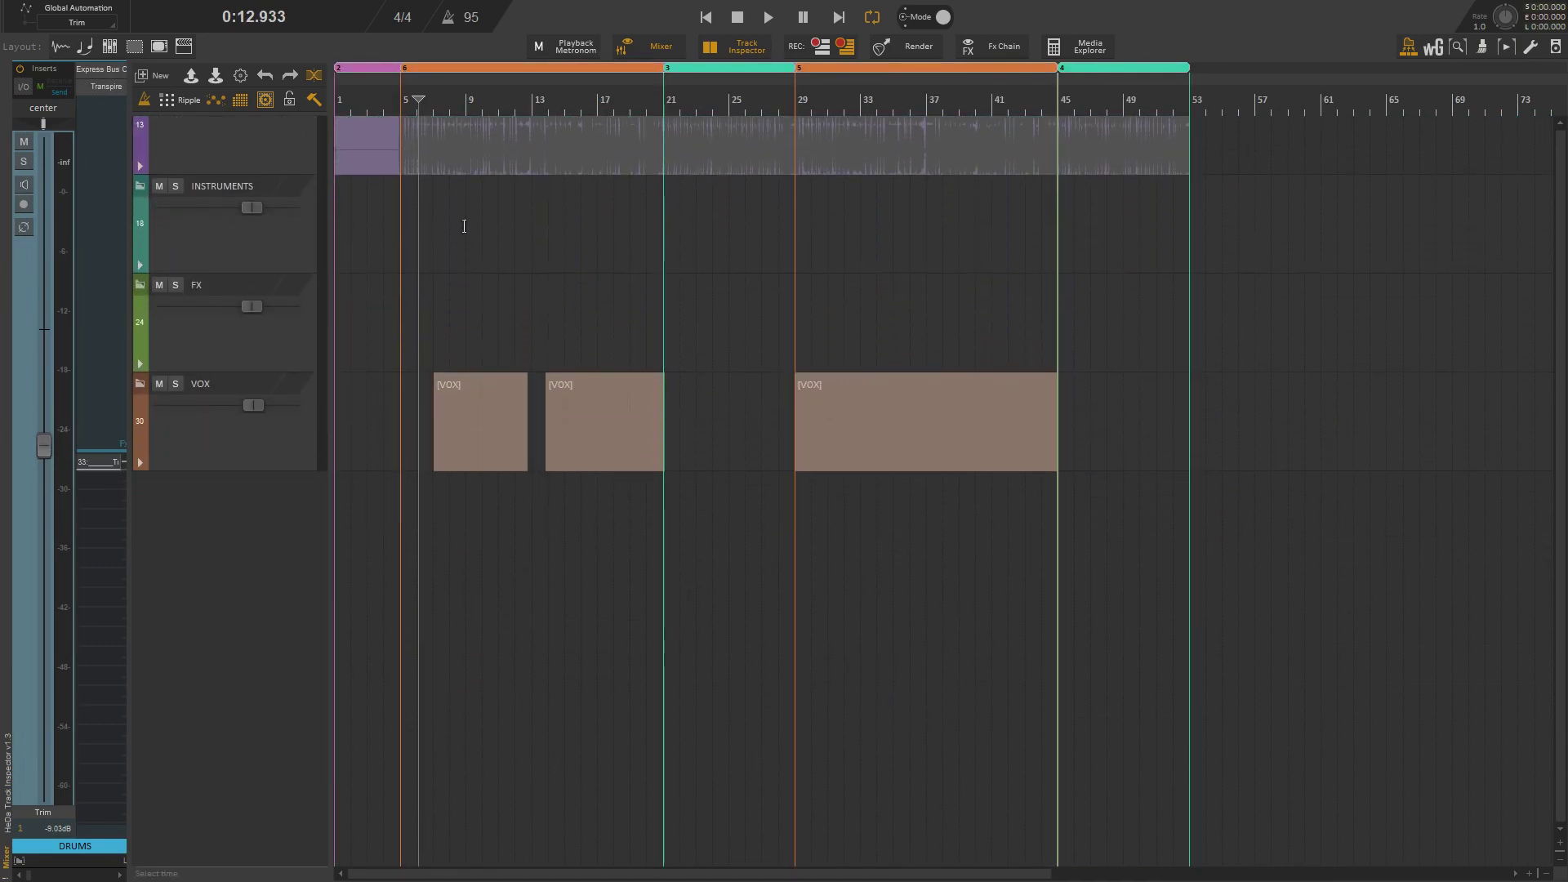
pyautogui.scroll(3, 464, 225)
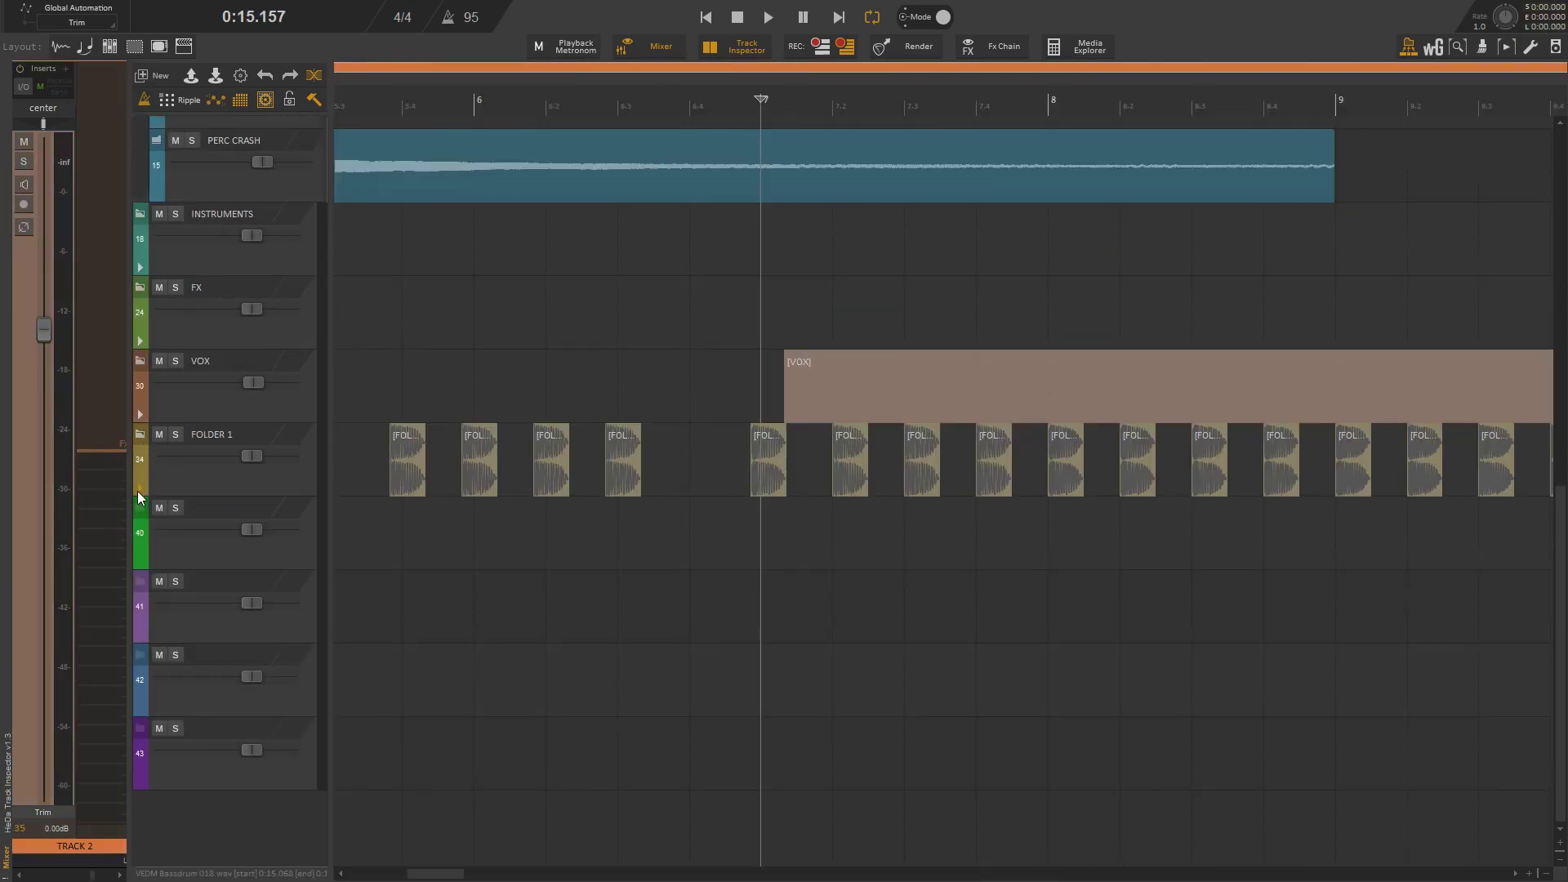
# - Expand the nested FOLDER 1, FOLDER 2 and FOLDER 3 to show the folder items at each level
pyautogui.click(139, 492)
pyautogui.click(157, 633)
pyautogui.scroll(-4, 209, 577)
pyautogui.click(174, 508)
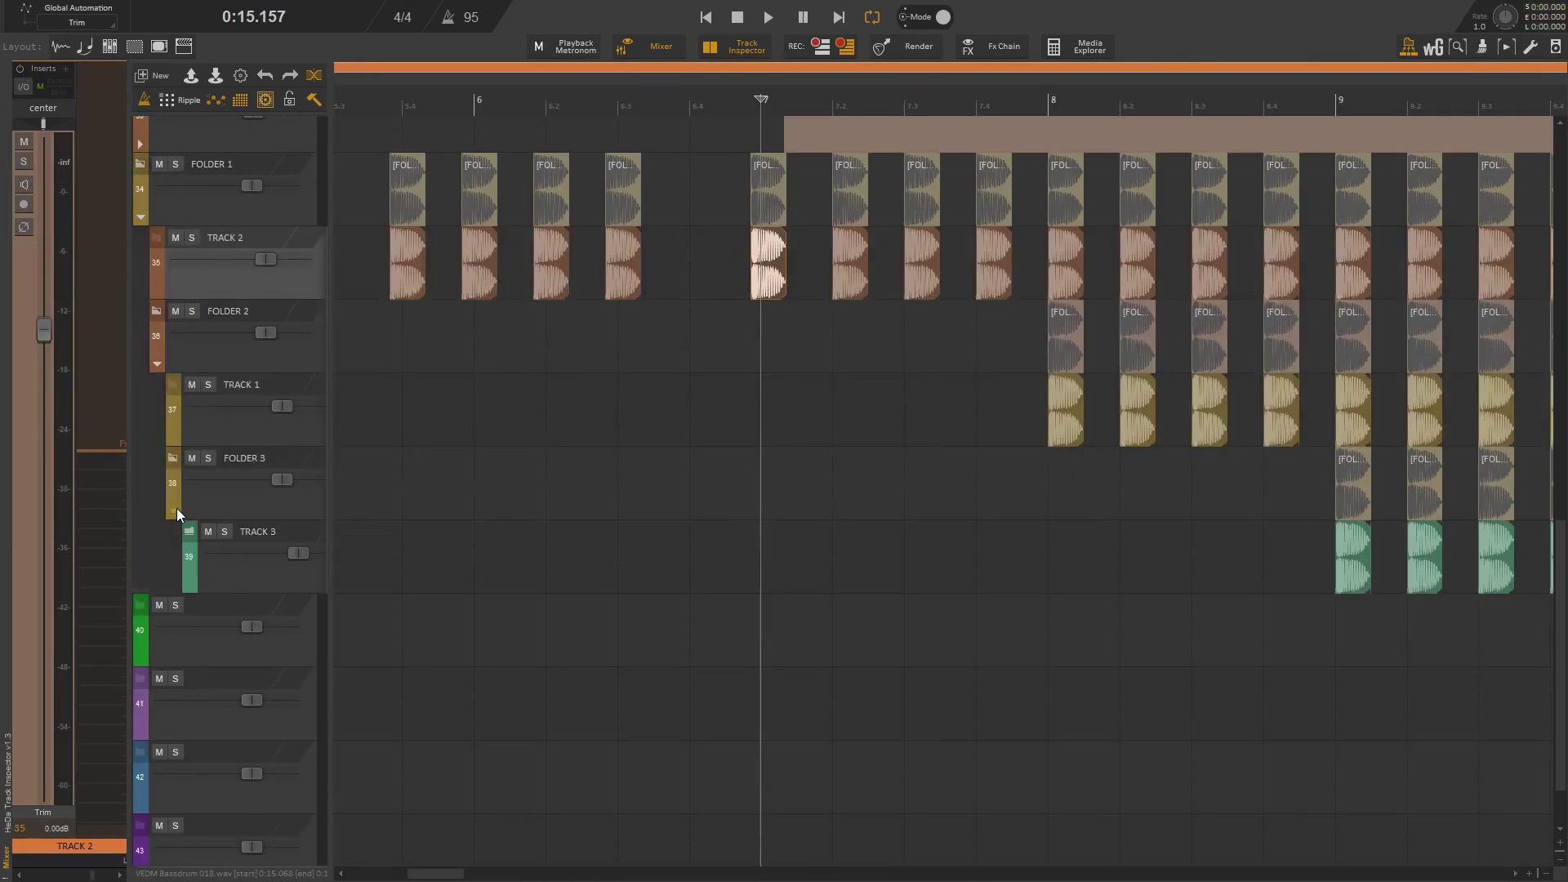
pyautogui.scroll(-1, 245, 495)
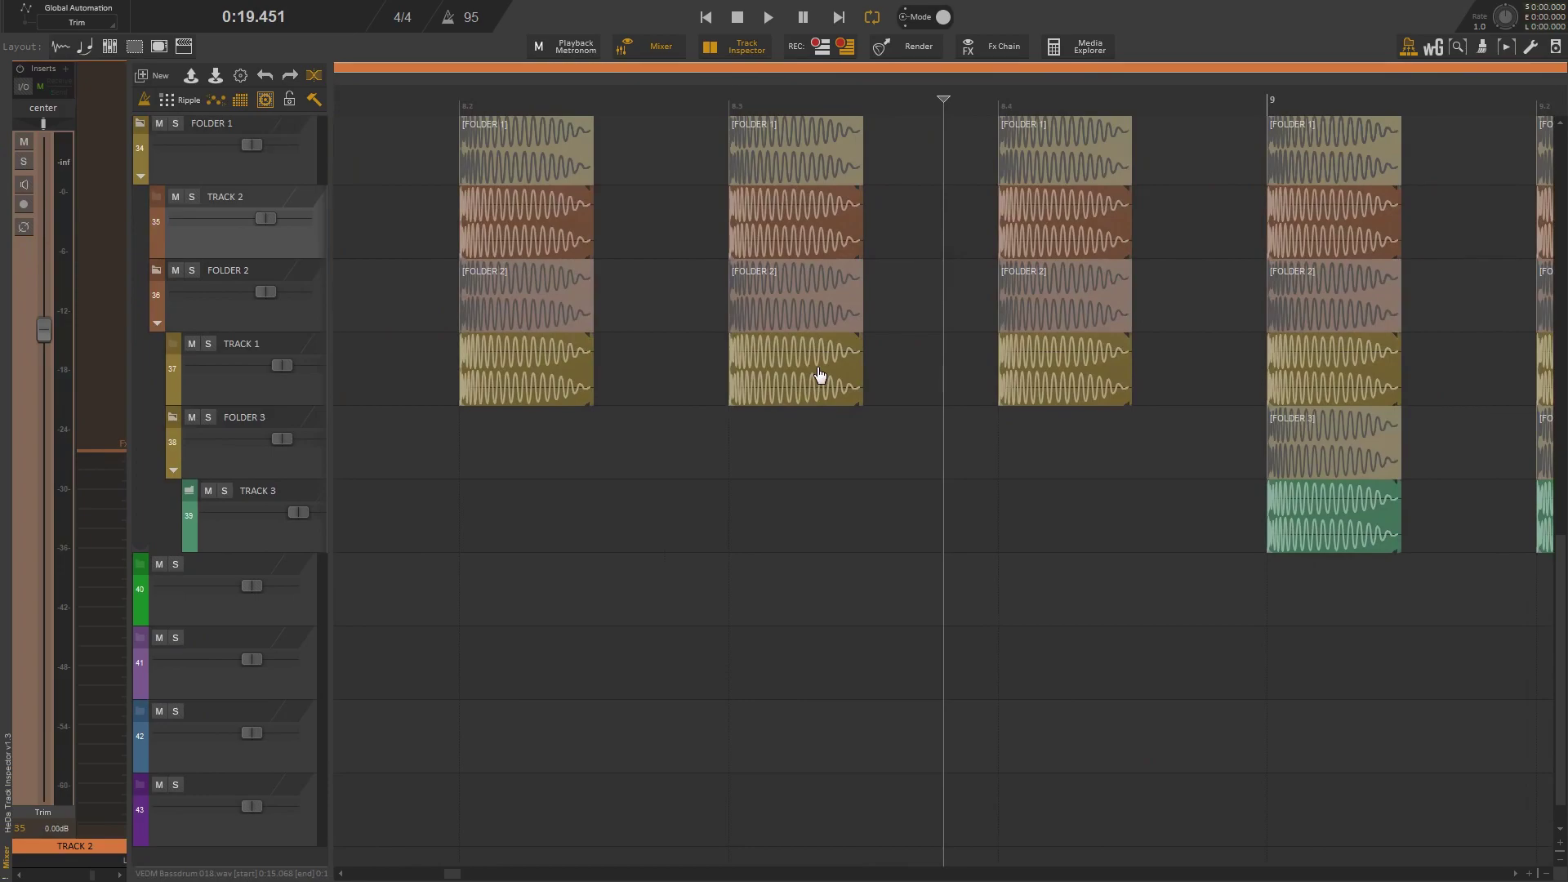
# - Move the SYNTHS folder track between the DRUMS and INSTRUMENTS folders
pyautogui.scroll(-10, 821, 375)
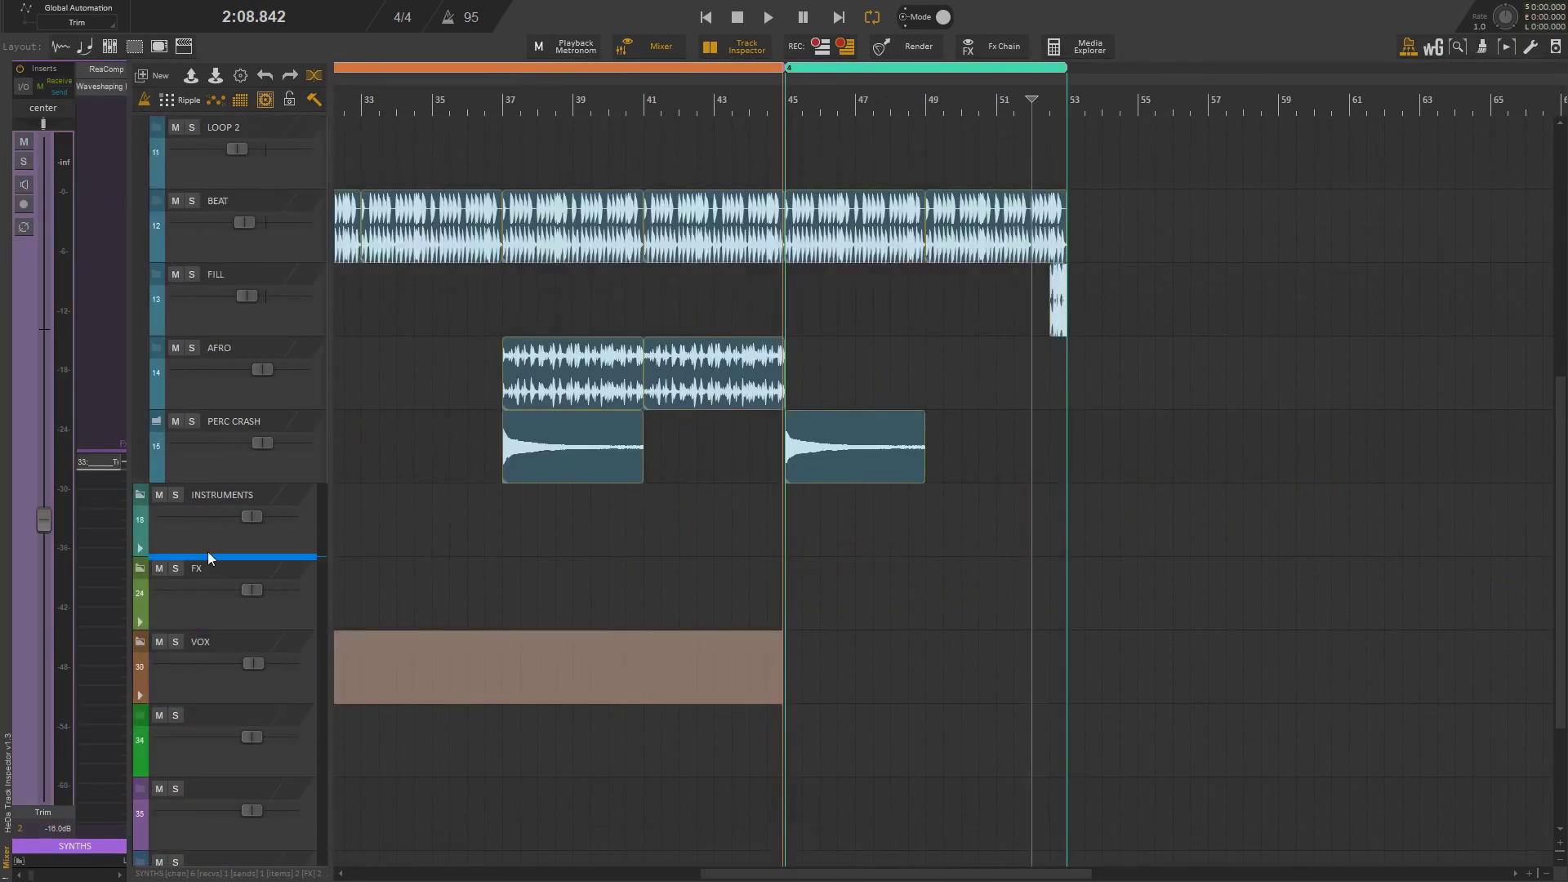
pyautogui.moveTo(208, 552); pyautogui.dragTo(231, 492)
pyautogui.scroll(5, 804, 320)
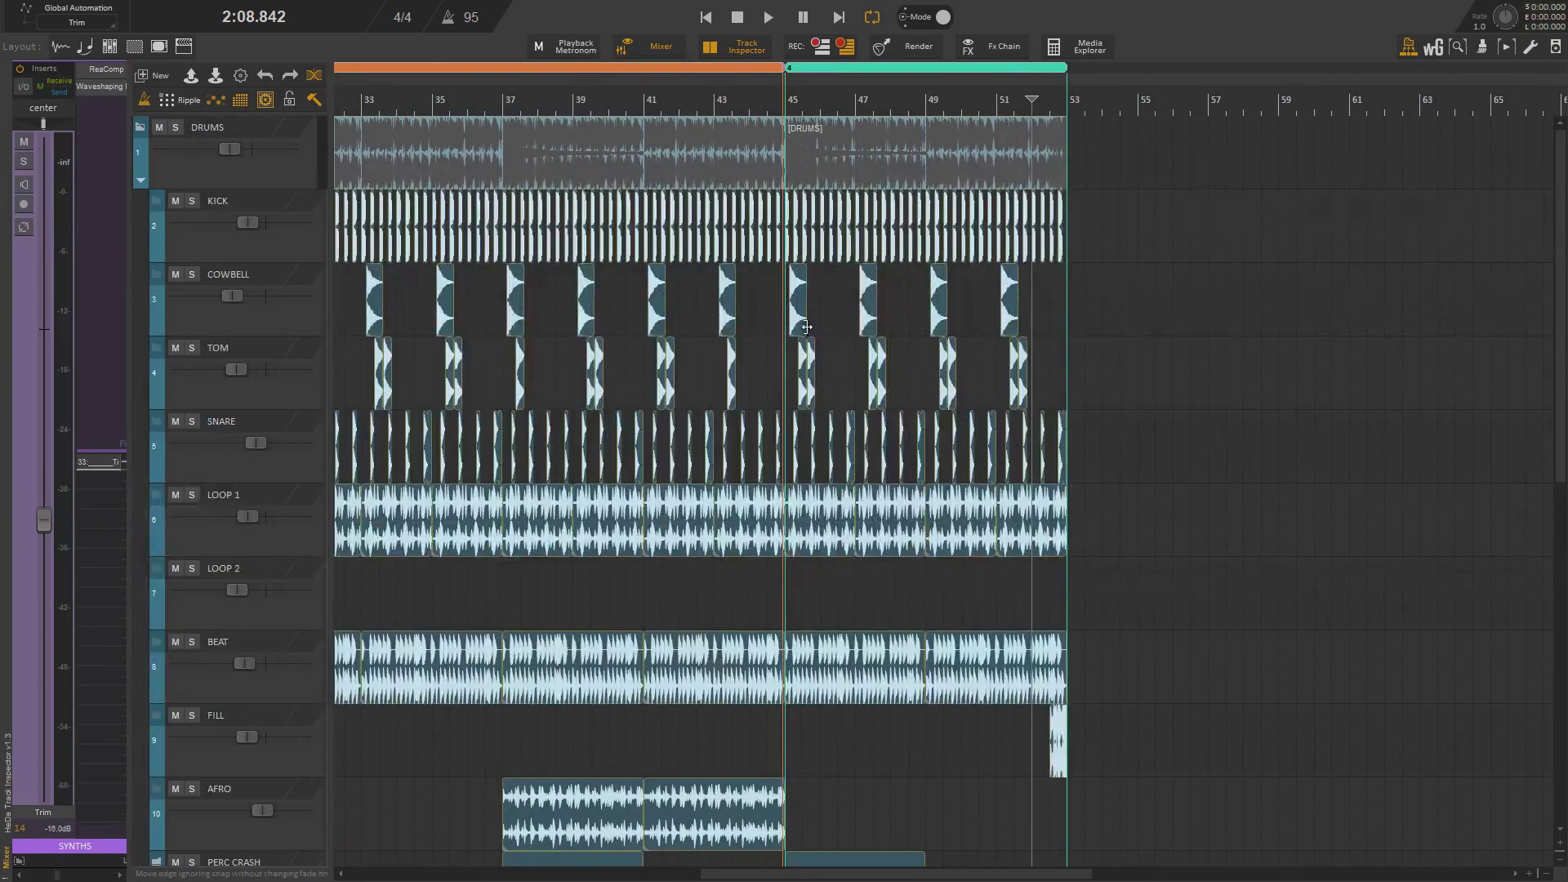
# - Move the last region with its items to about bar 50.5 and select its DRUMS folder item
pyautogui.click(803, 321)
pyautogui.moveTo(850, 72); pyautogui.dragTo(1264, 103)
pyautogui.scroll(1, 1116, 178)
pyautogui.scroll(2, 1116, 177)
pyautogui.click(1144, 165)
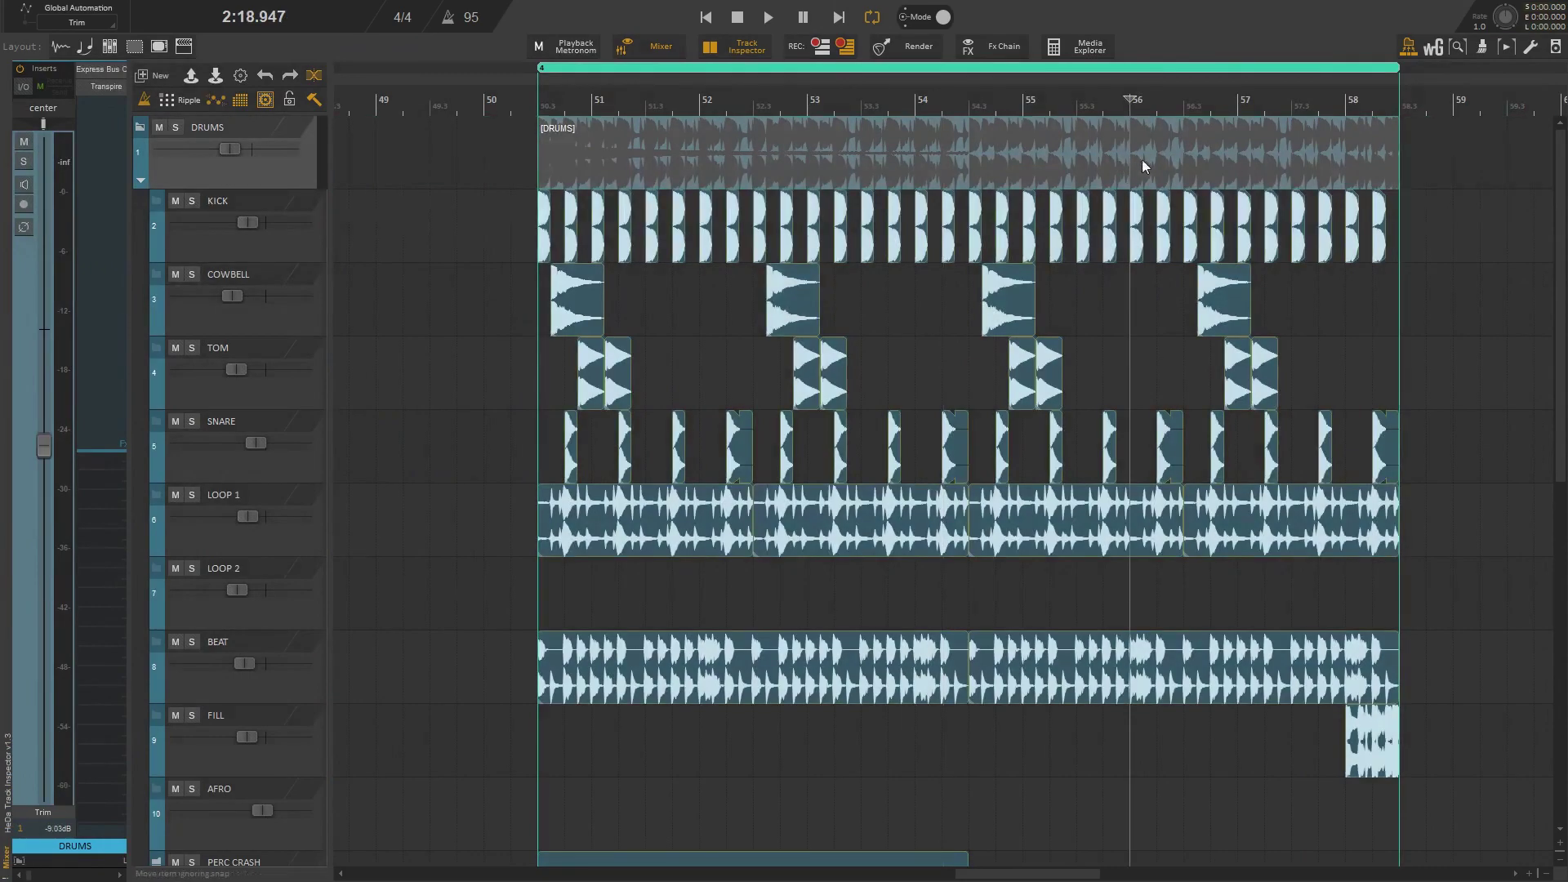
# - Move the second DRUMS folder item to about bar 73 and extend the start of the first one to about bar 66.7
pyautogui.moveTo(1386, 147)
pyautogui.mouseDown()
pyautogui.moveTo(1278, 145)
pyautogui.moveTo(1413, 143)
pyautogui.moveTo(1054, 170)
pyautogui.moveTo(1520, 152)
pyautogui.moveTo(895, 172)
pyautogui.moveTo(1400, 155)
pyautogui.mouseUp()
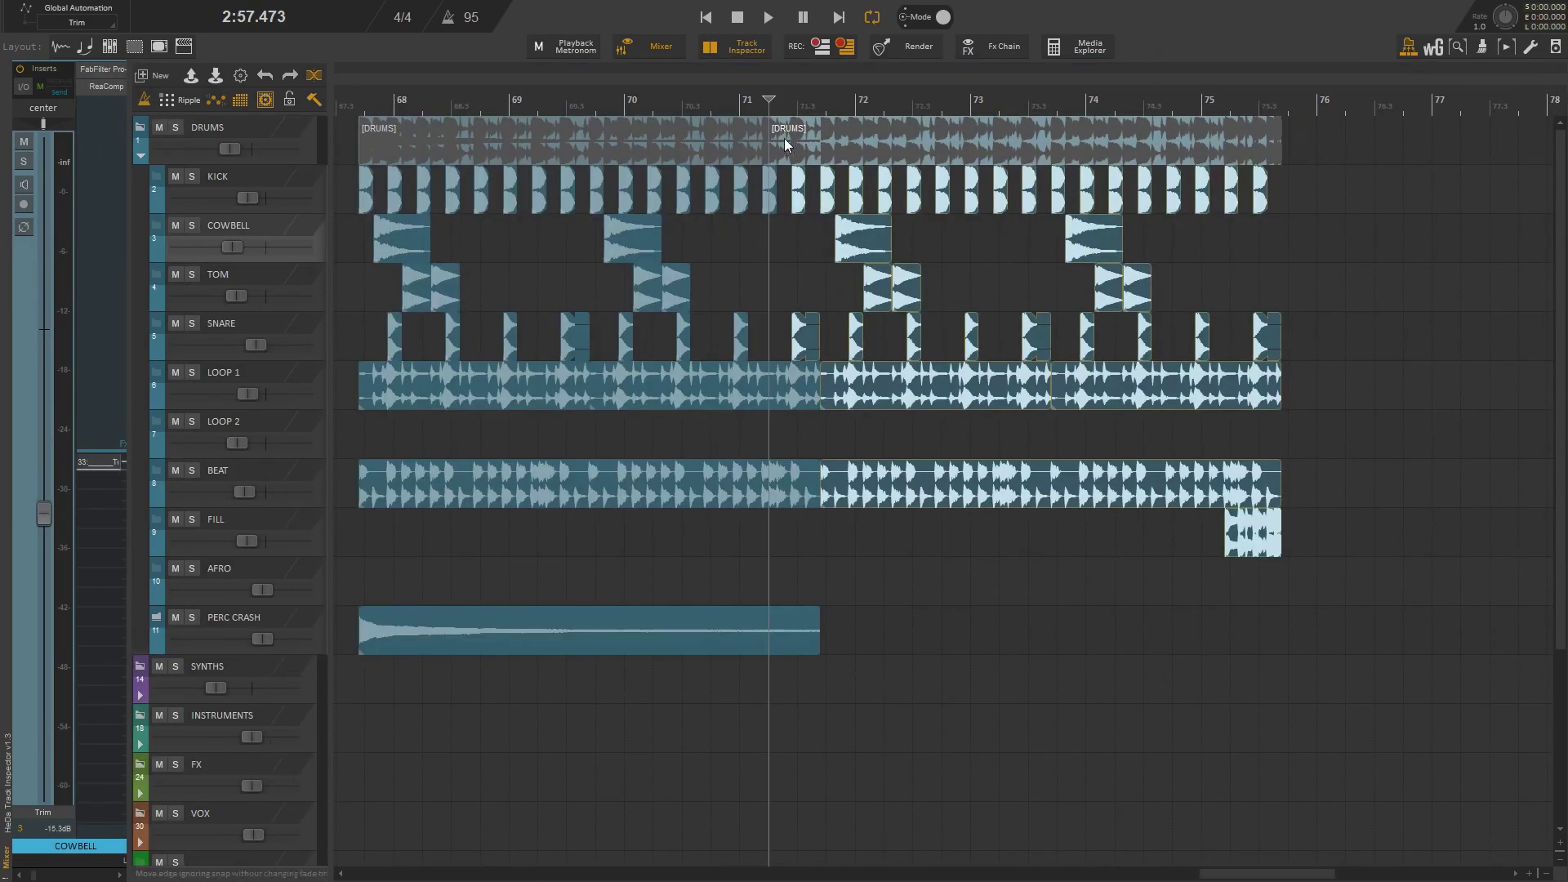
pyautogui.moveTo(842, 168); pyautogui.dragTo(1022, 168)
pyautogui.moveTo(846, 214); pyautogui.dragTo(1009, 213)
pyautogui.moveTo(731, 154); pyautogui.dragTo(622, 181)
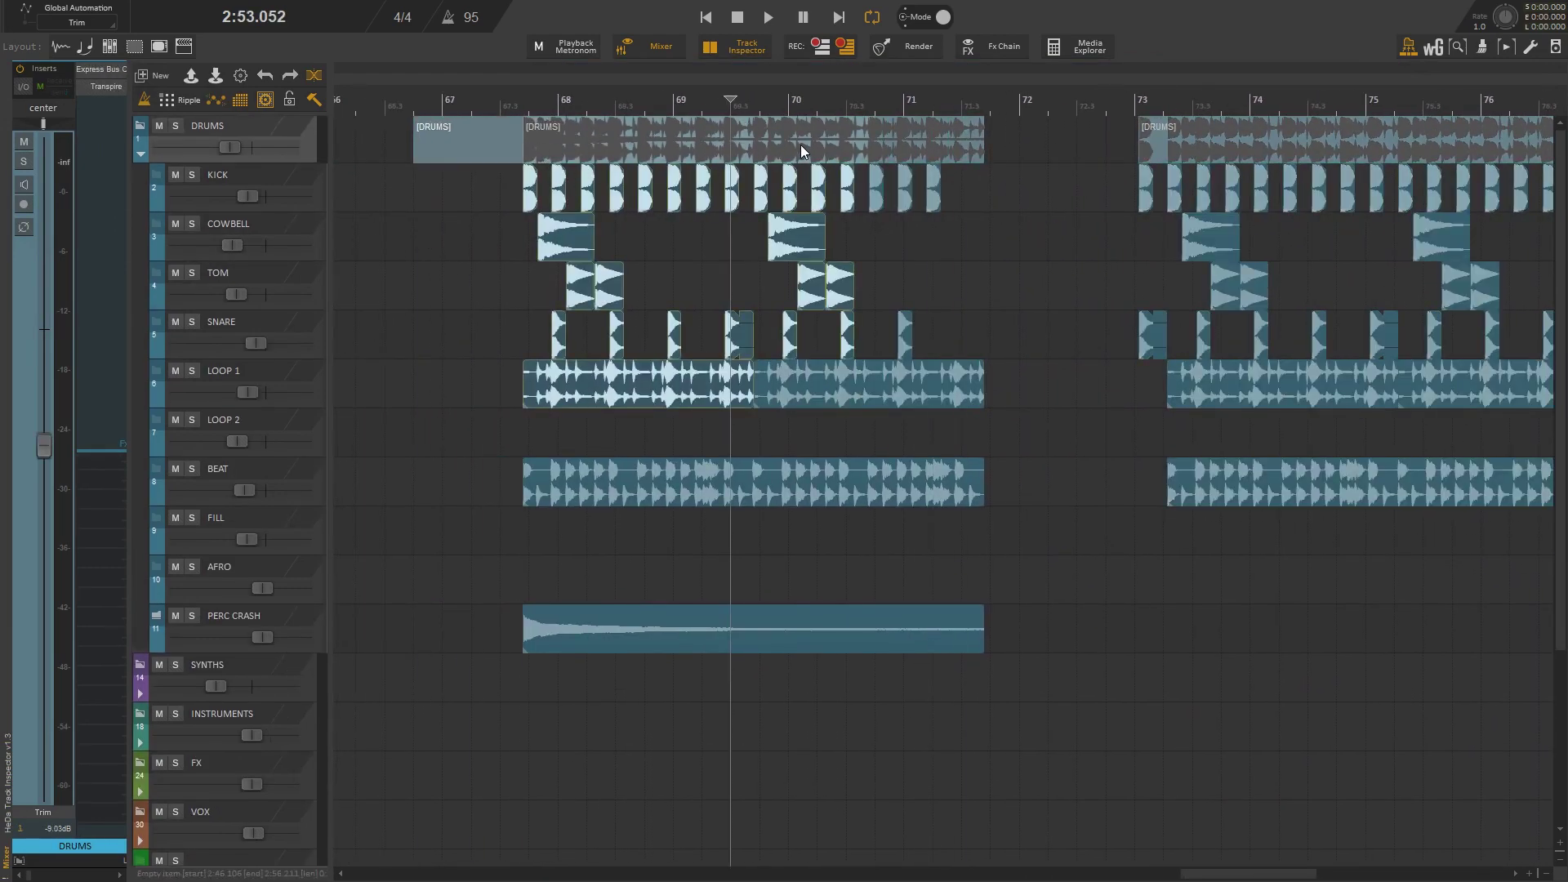
# - Split the DRUMS folder item and its child items at two positions
pyautogui.moveTo(817, 152)
pyautogui.mouseDown()
pyautogui.moveTo(992, 146)
pyautogui.moveTo(623, 147)
pyautogui.moveTo(825, 154)
pyautogui.mouseUp()
pyautogui.click(692, 144)
pyautogui.press('s')
pyautogui.click(622, 147)
pyautogui.press('s')
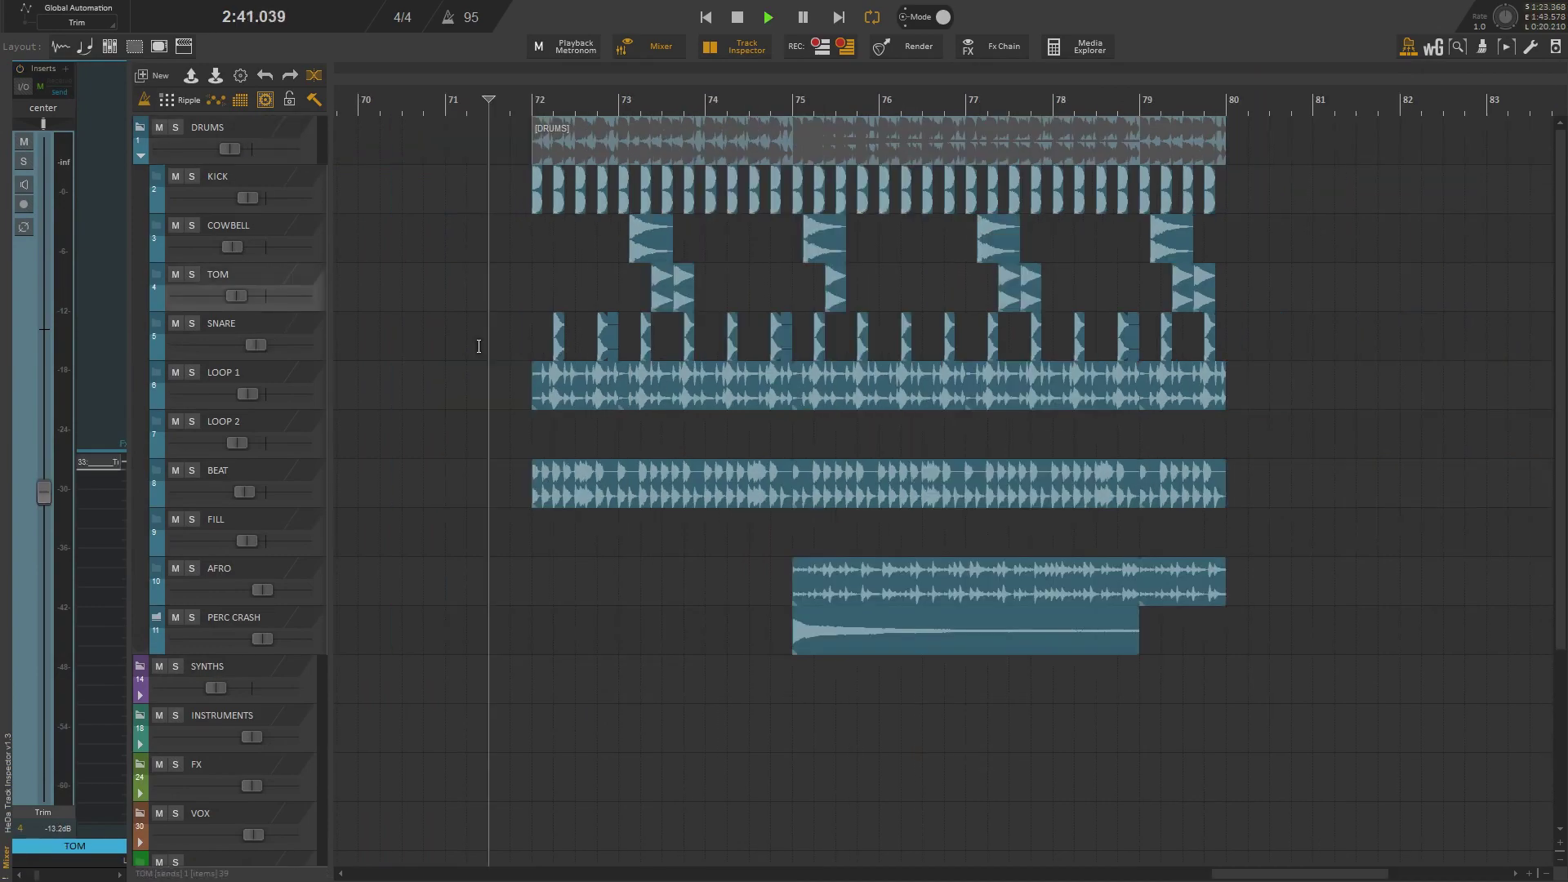
# - Hide the KICK, COWBELL and TOM tracks from the track control panel using the Track Manager
pyautogui.press('q')
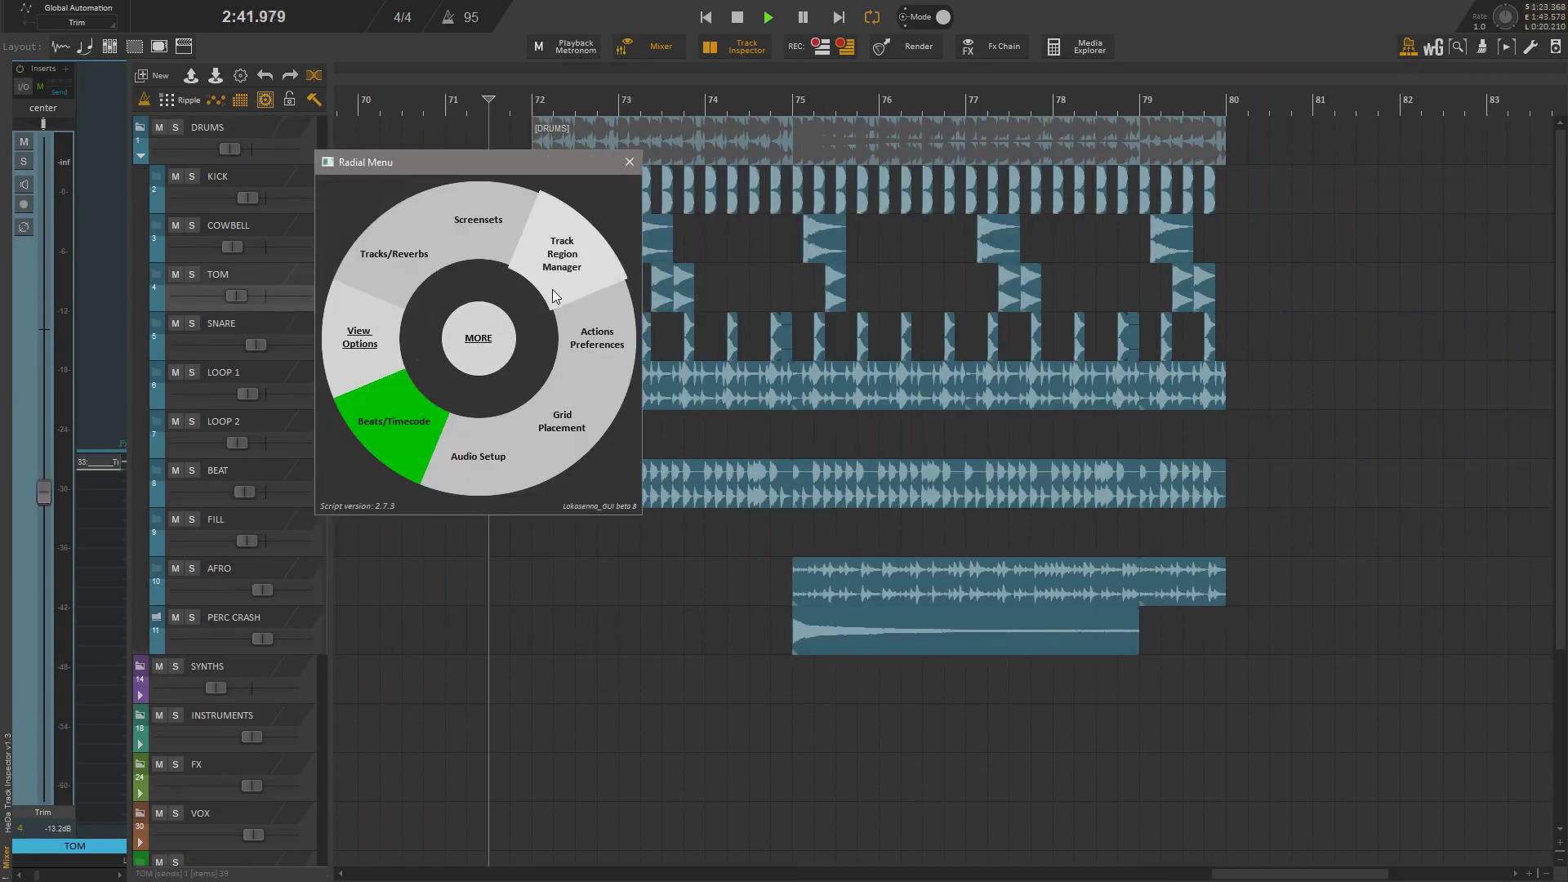
pyautogui.click(561, 277)
pyautogui.click(556, 256)
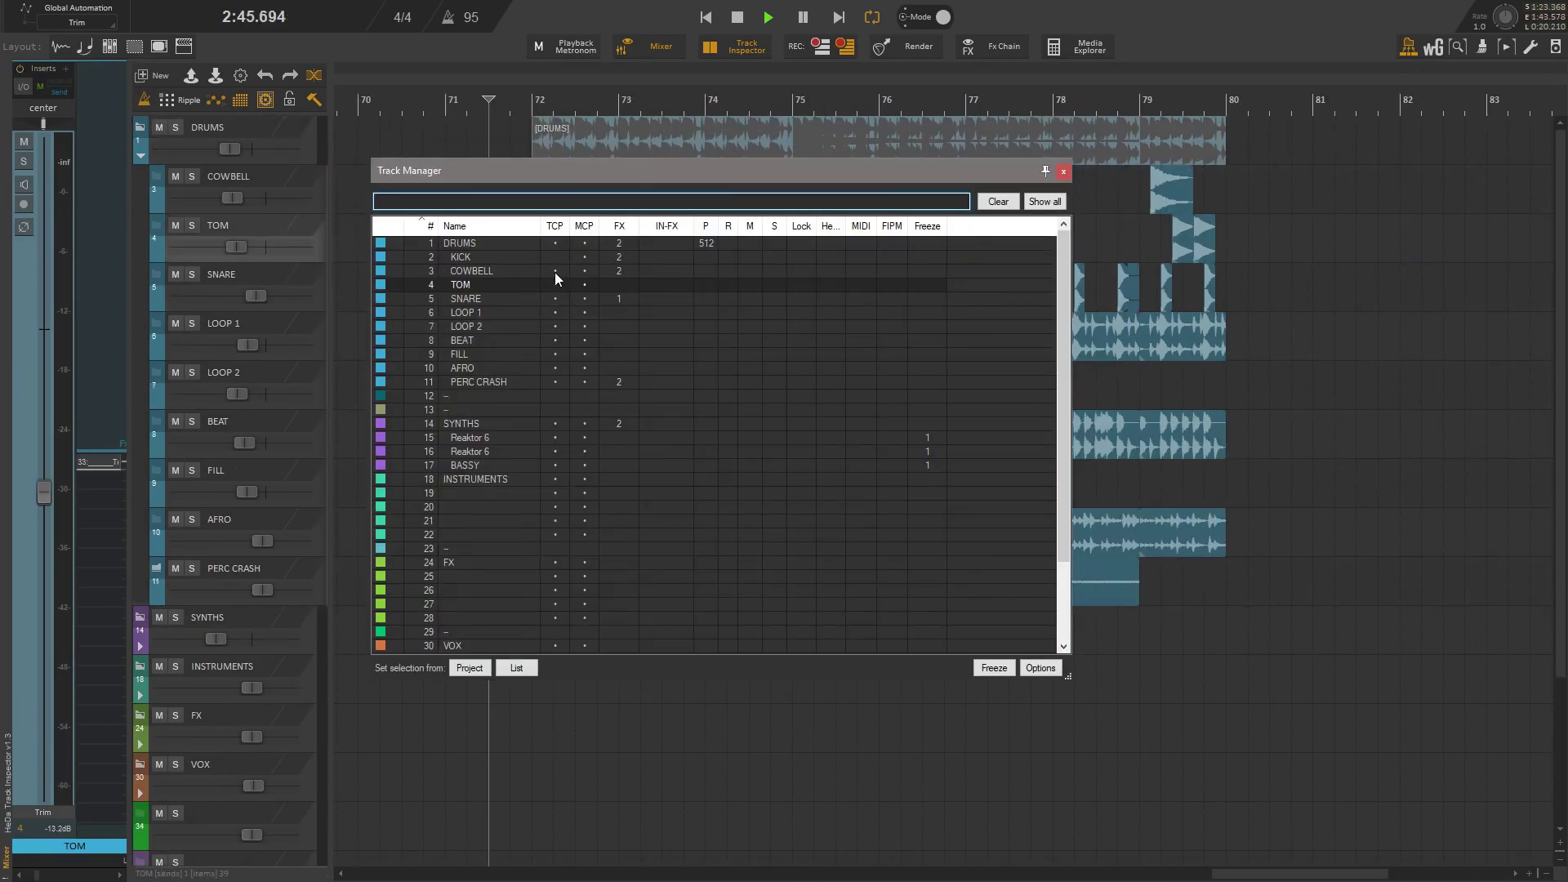
pyautogui.click(556, 270)
pyautogui.click(557, 284)
pyautogui.press('Escape')
# - Move the DRUMS folder items to about bar 75 and on to about bar 81 while KICK, COWBELL and TOM are hidden
pyautogui.moveTo(682, 140); pyautogui.dragTo(911, 153)
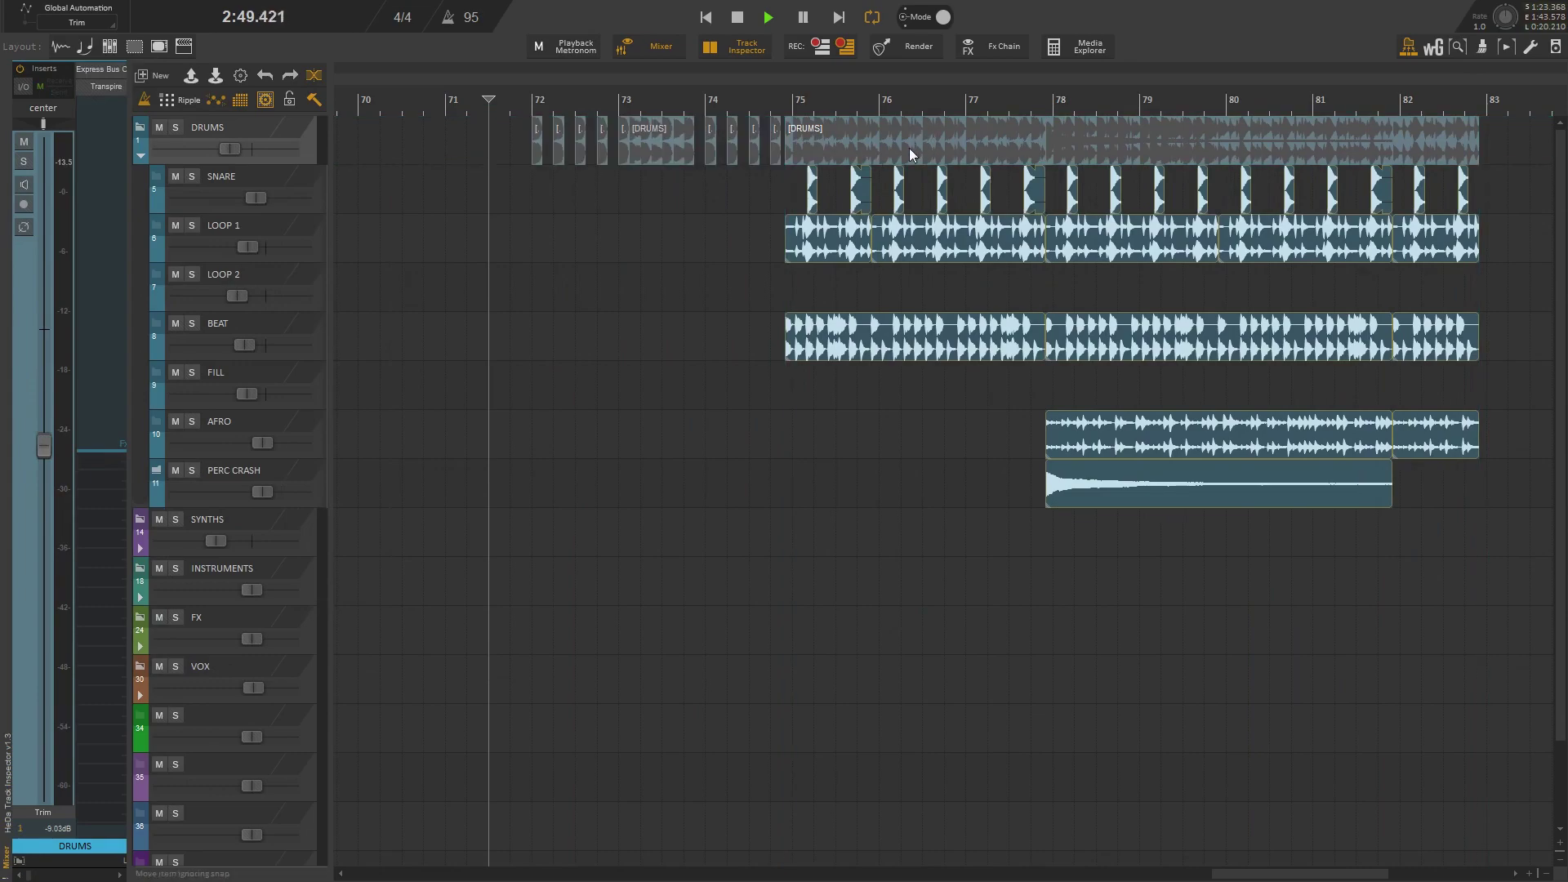
pyautogui.moveTo(650, 152)
pyautogui.mouseDown()
pyautogui.moveTo(470, 153)
pyautogui.moveTo(650, 153)
pyautogui.mouseUp()
pyautogui.moveTo(806, 150); pyautogui.dragTo(1249, 143)
pyautogui.moveTo(1155, 149); pyautogui.dragTo(1321, 155)
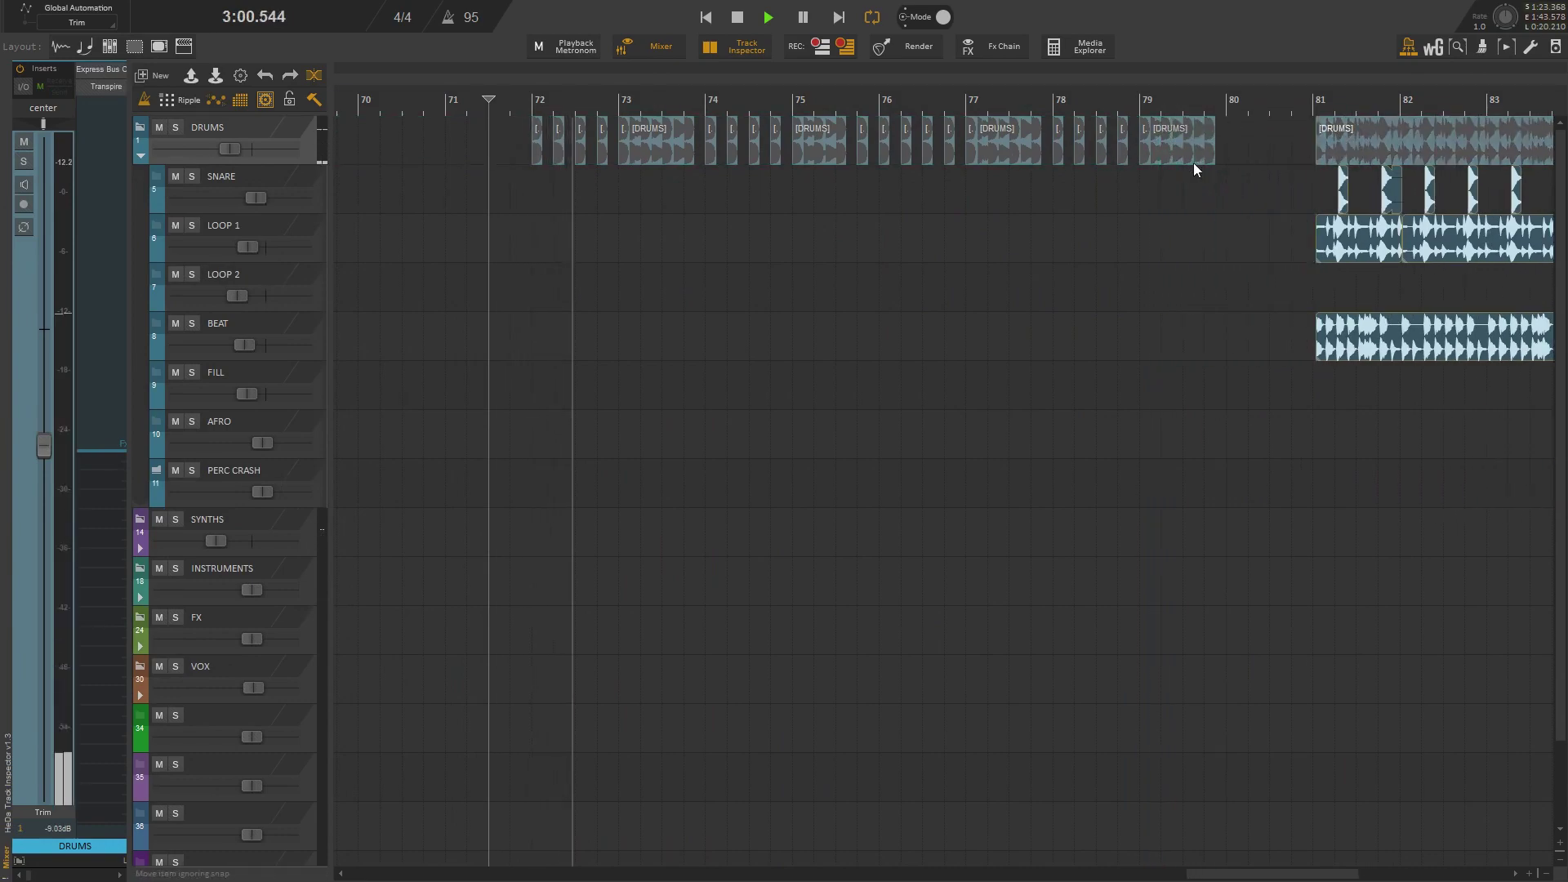
# - Show the KICK, COWBELL and TOM tracks again in the Track Manager and close it
pyautogui.press('q')
pyautogui.click(728, 107)
pyautogui.moveTo(556, 258); pyautogui.dragTo(553, 272)
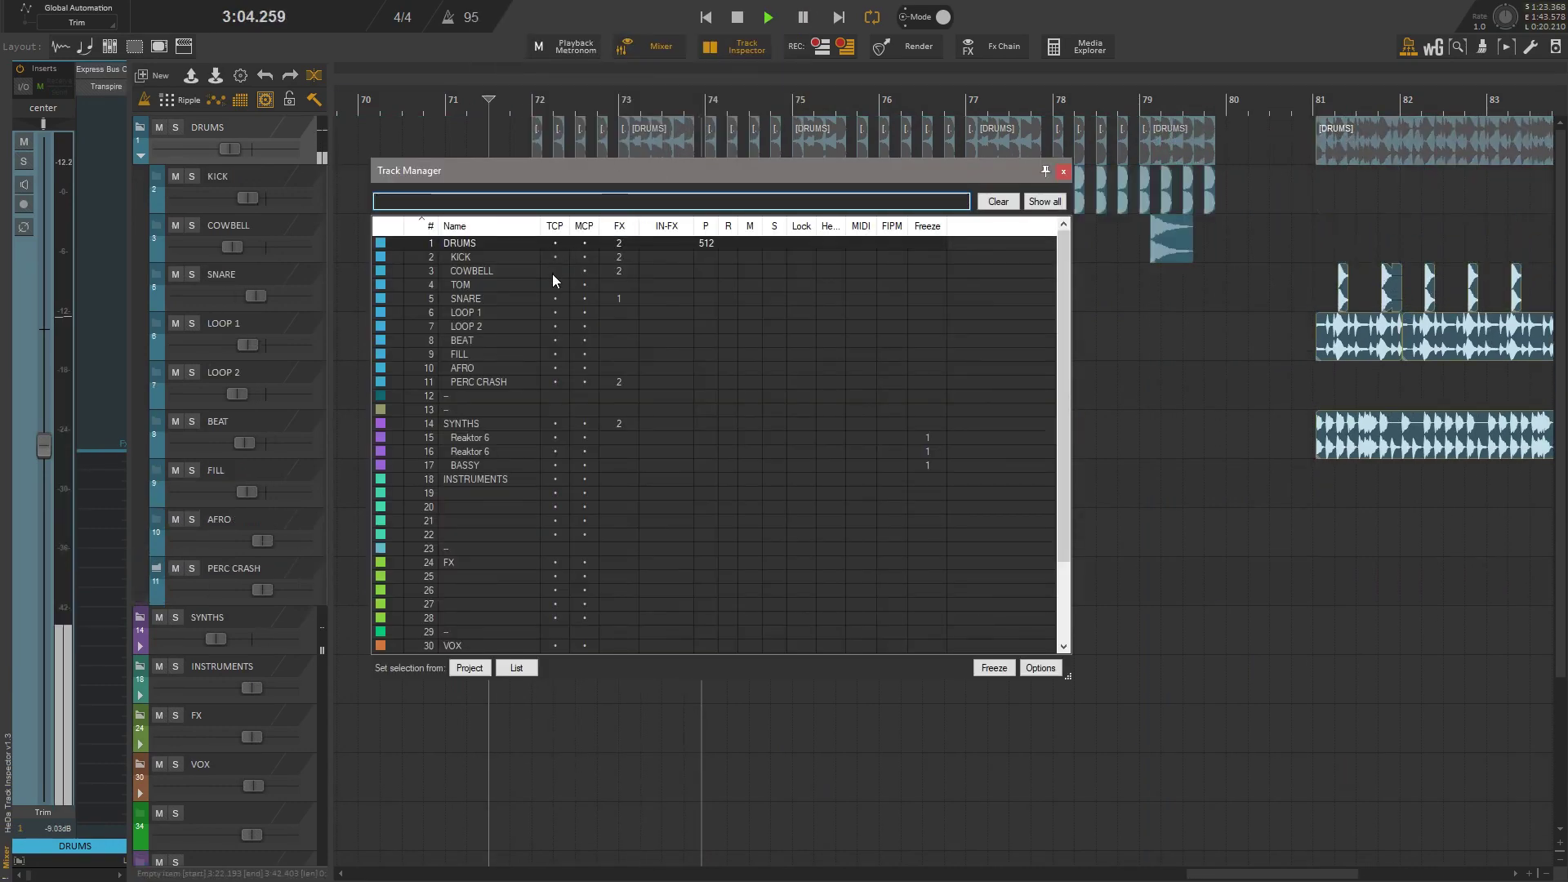
pyautogui.click(1064, 173)
# - Stop playback, select the leftover DRUMS items from about bar 72 to 80 and delete them
pyautogui.press('space')
pyautogui.moveTo(526, 148); pyautogui.dragTo(1269, 276)
pyautogui.press('Delete')
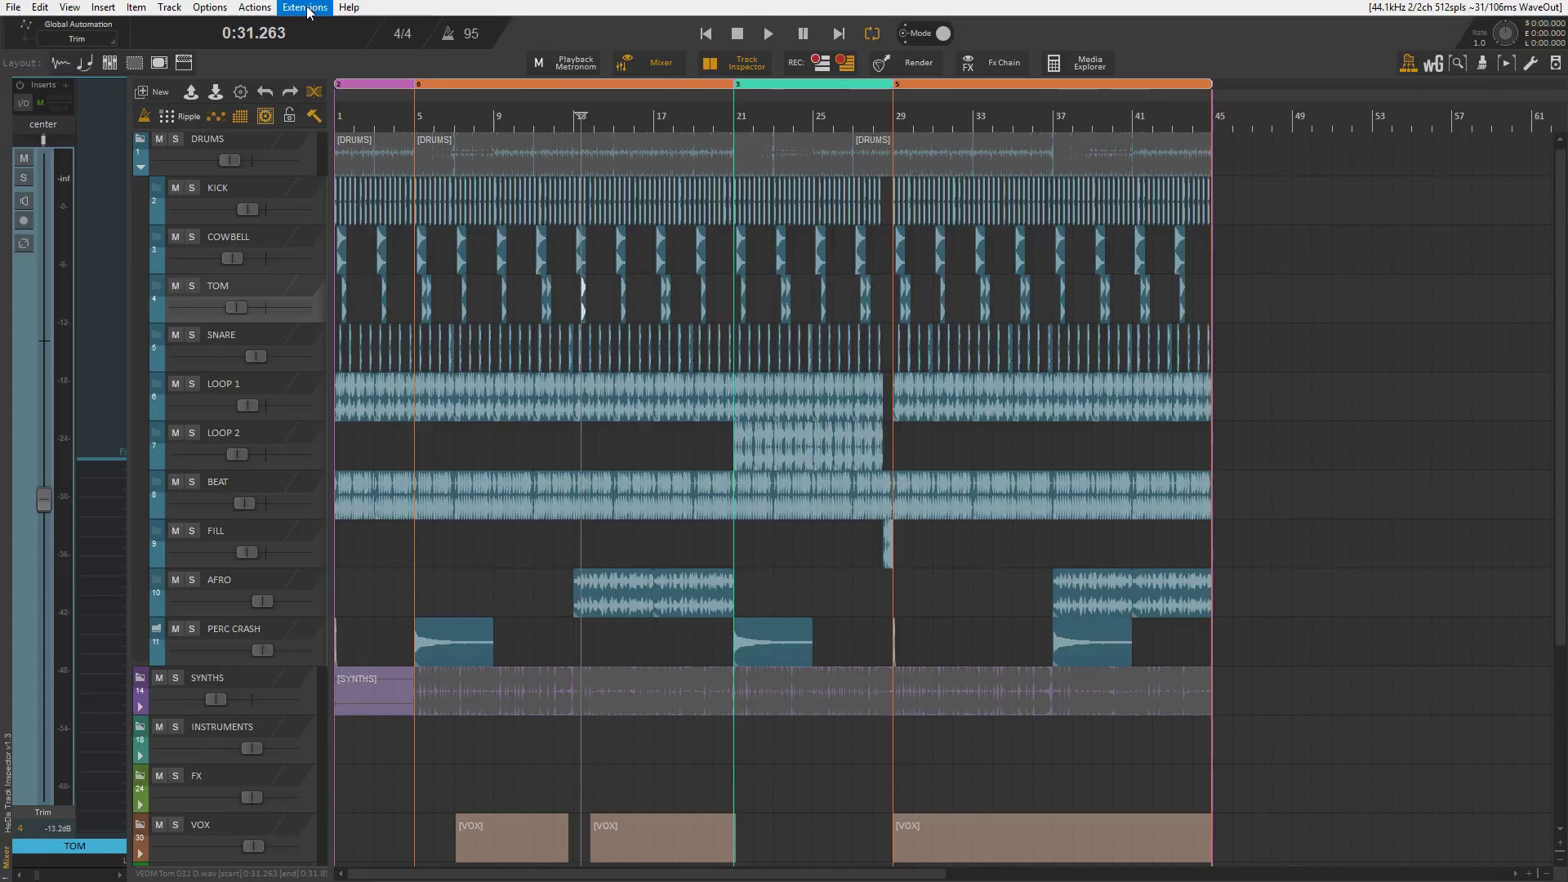
pyautogui.click(306, 8)
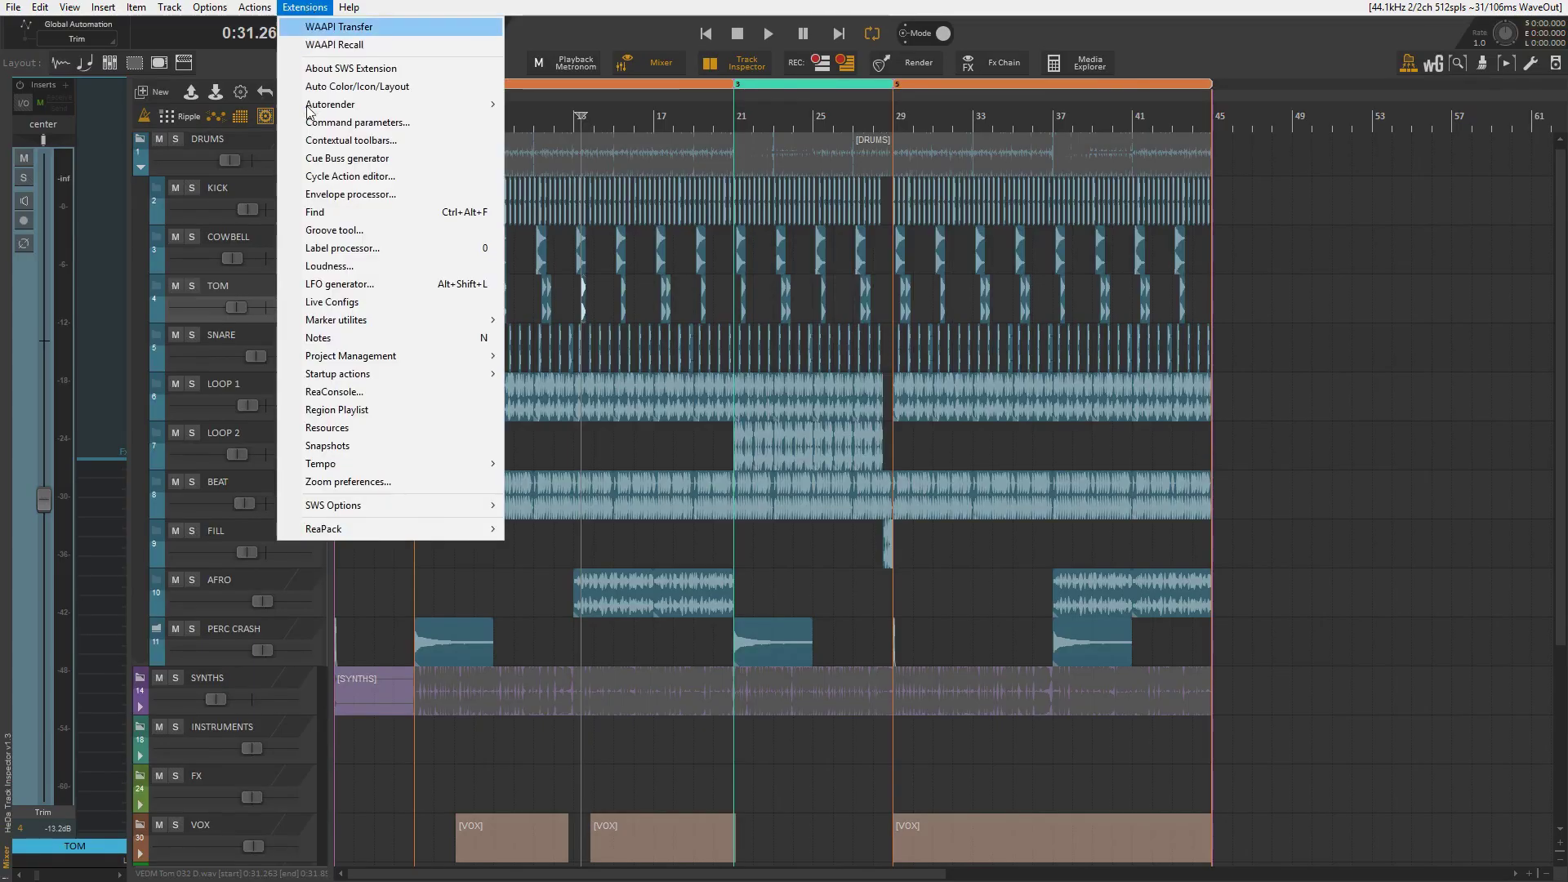
pyautogui.moveTo(360, 529)
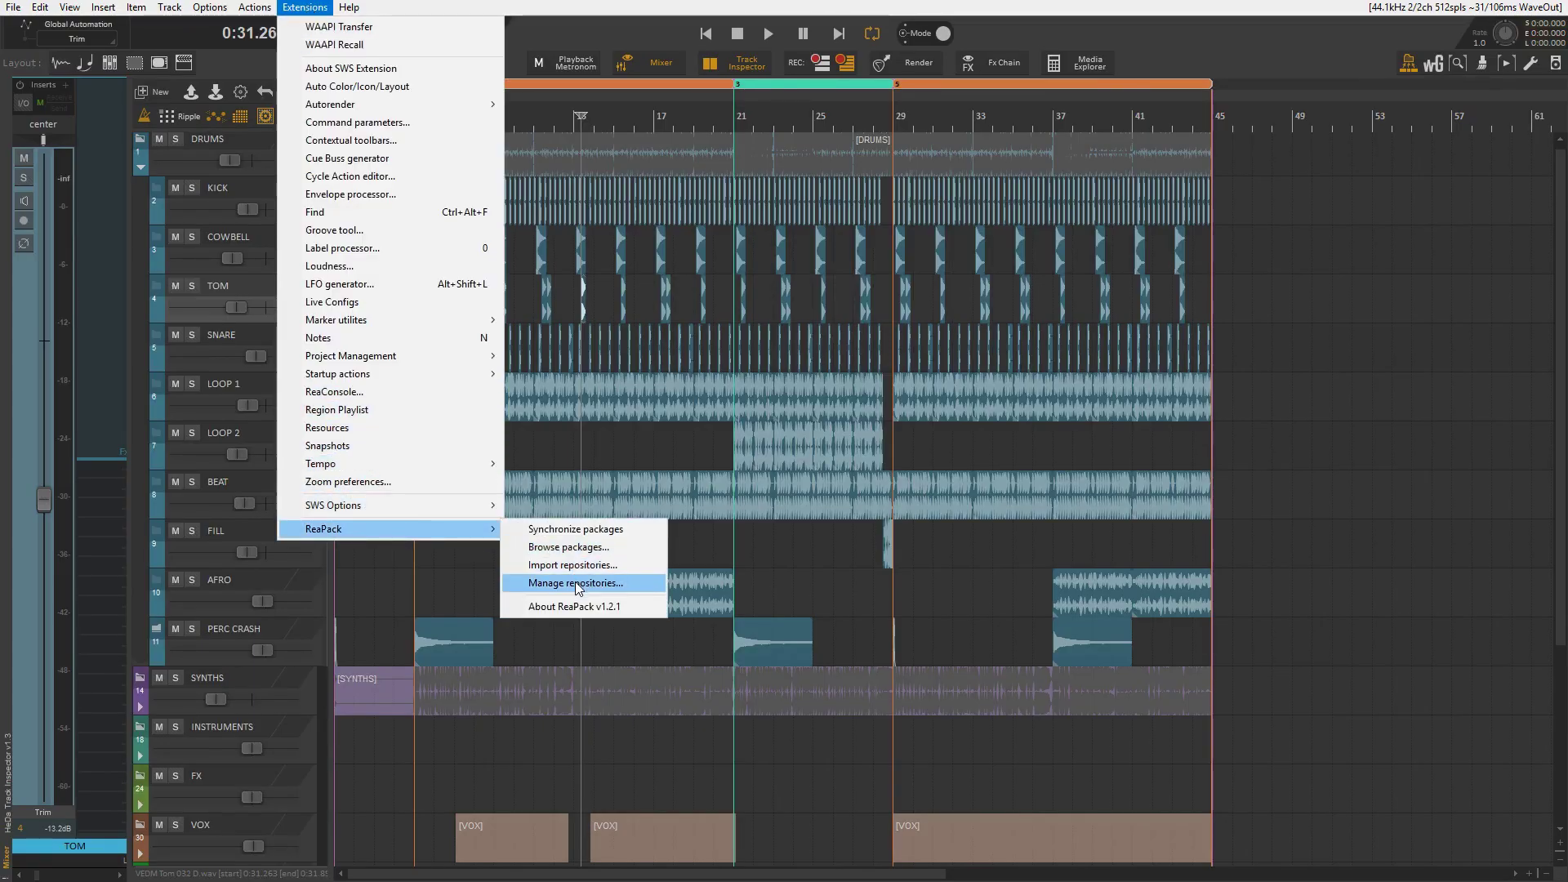
pyautogui.click(576, 583)
pyautogui.click(717, 546)
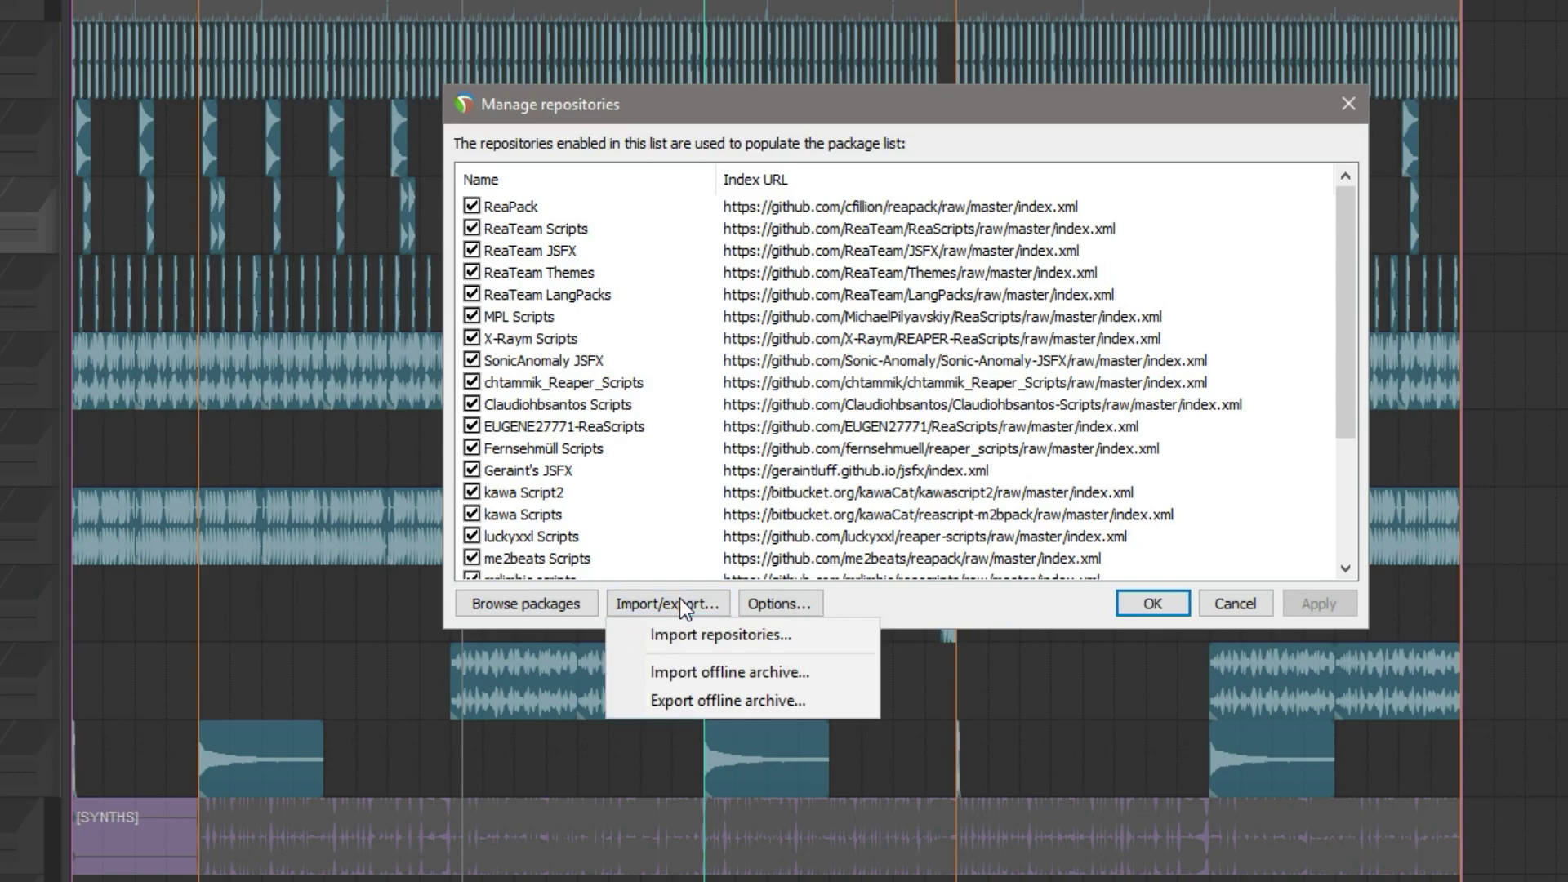
pyautogui.click(702, 634)
pyautogui.write('https://bit.ly/LKC-Tools')
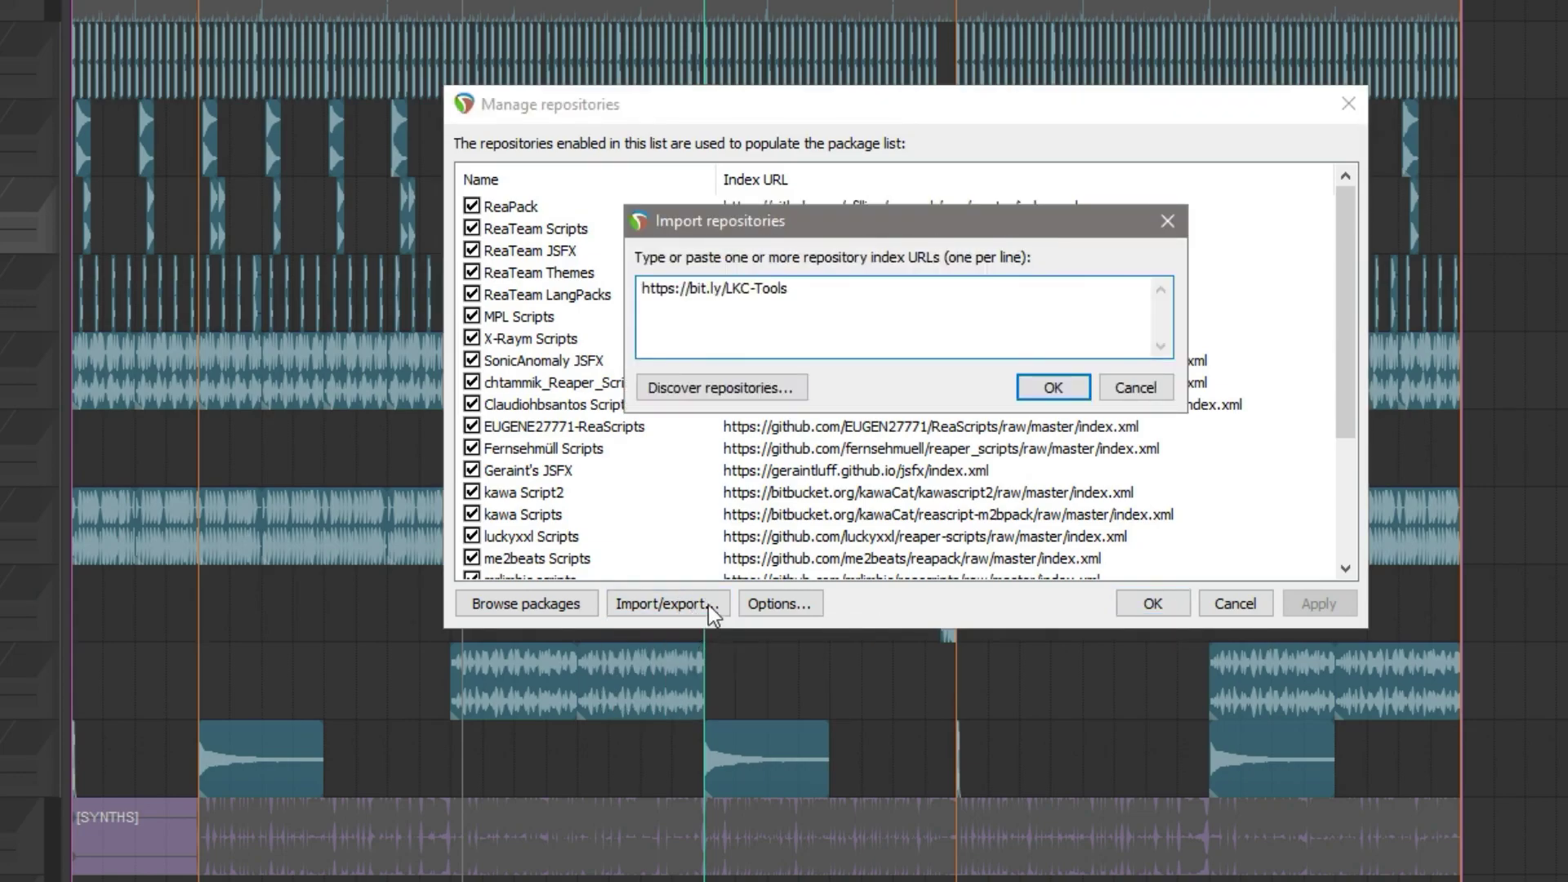
pyautogui.click(1054, 389)
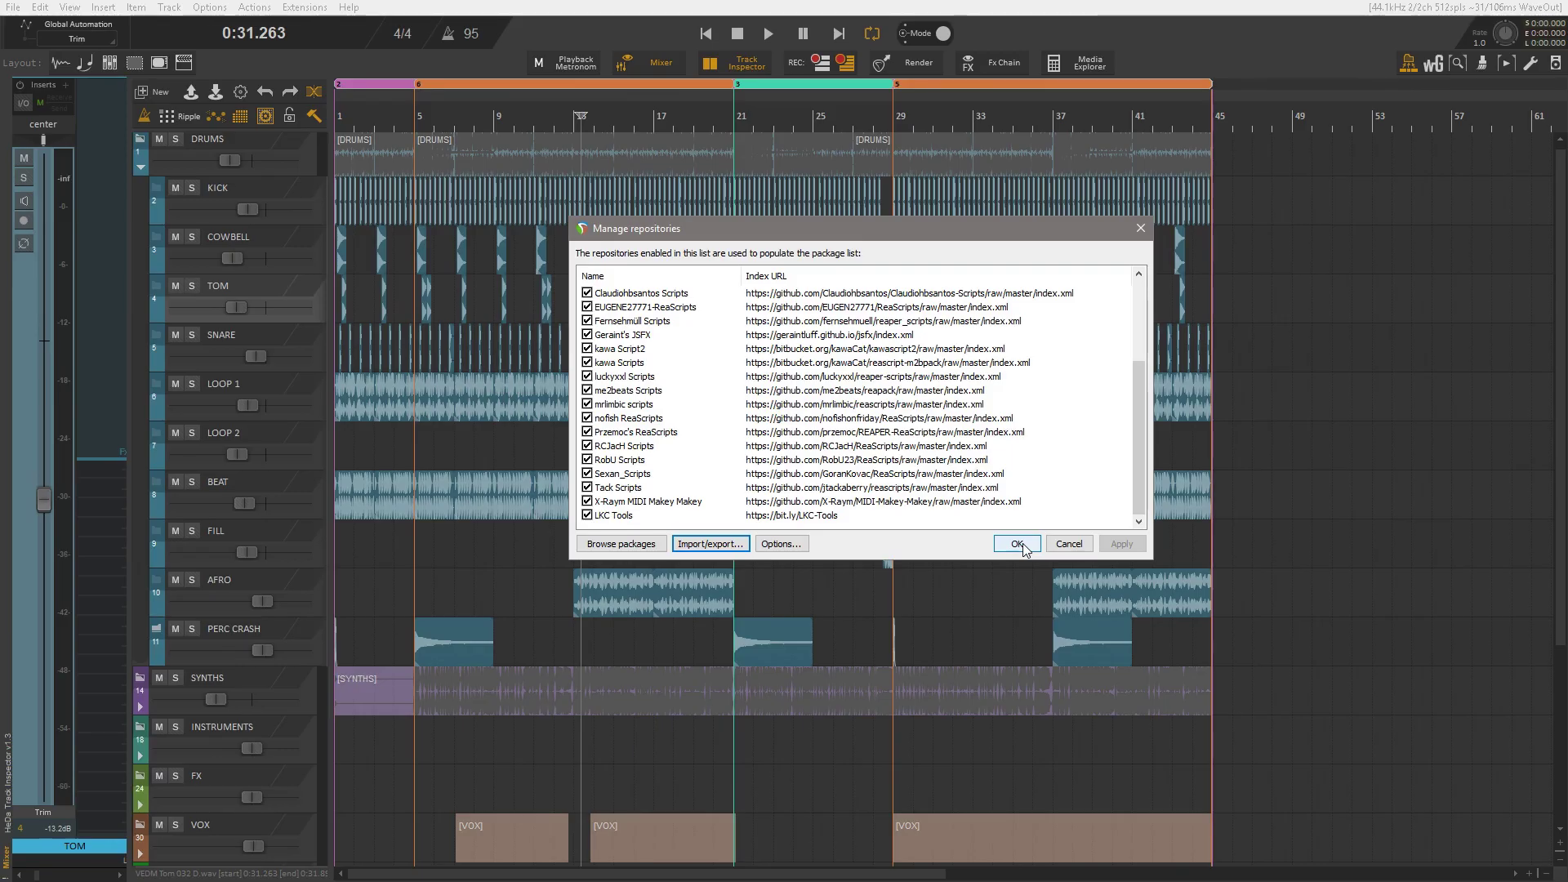
pyautogui.click(1152, 604)
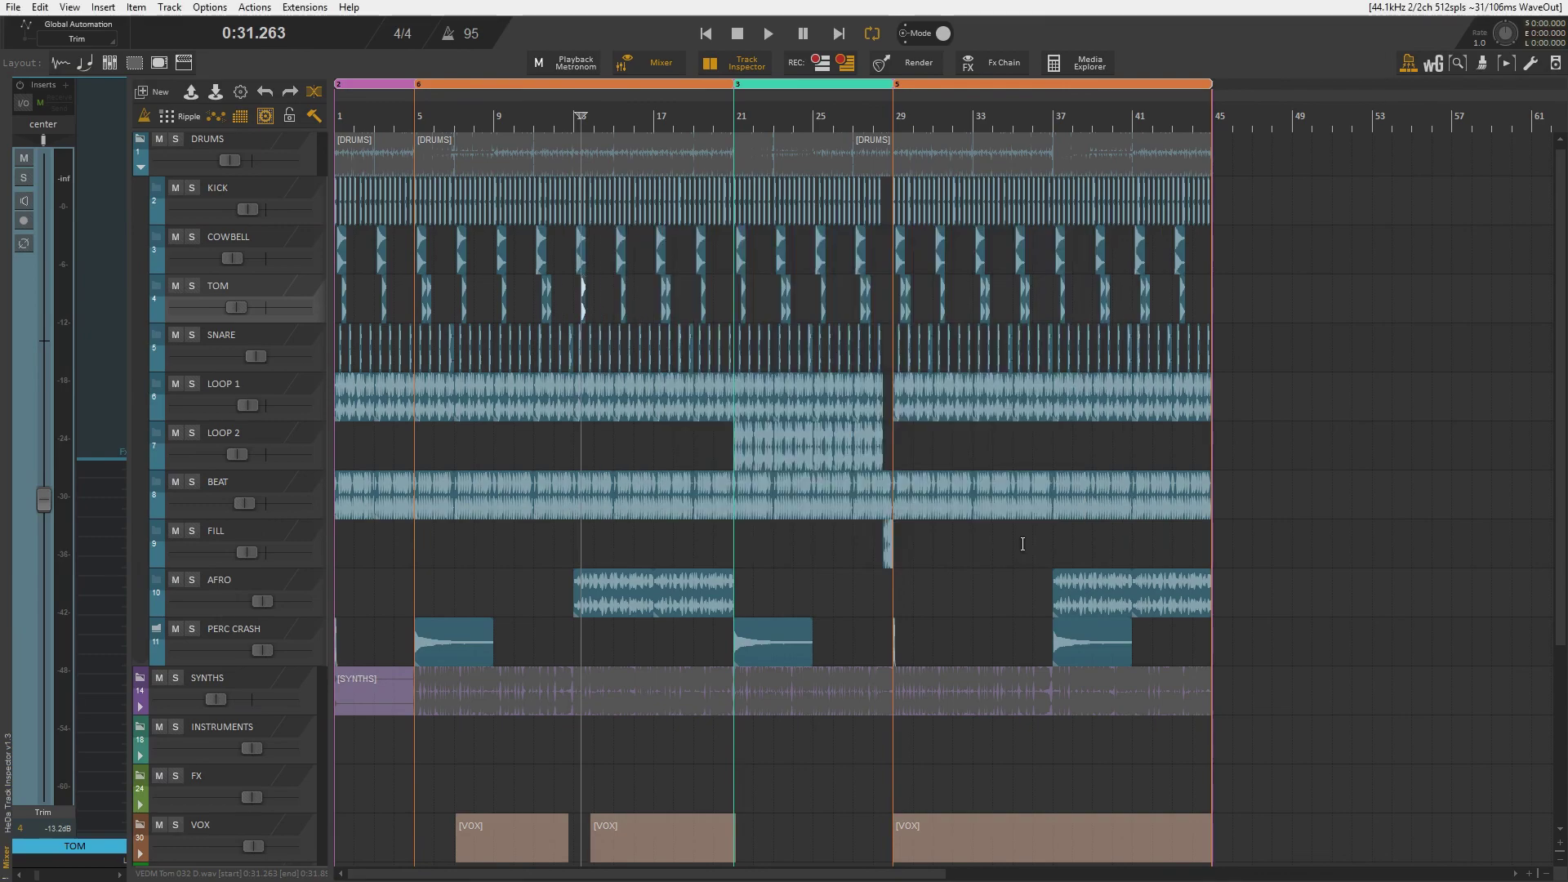
# - Browse the ReaPack packages and filter the list by "FOLDER ITEMS"
pyautogui.click(304, 8)
pyautogui.moveTo(370, 534)
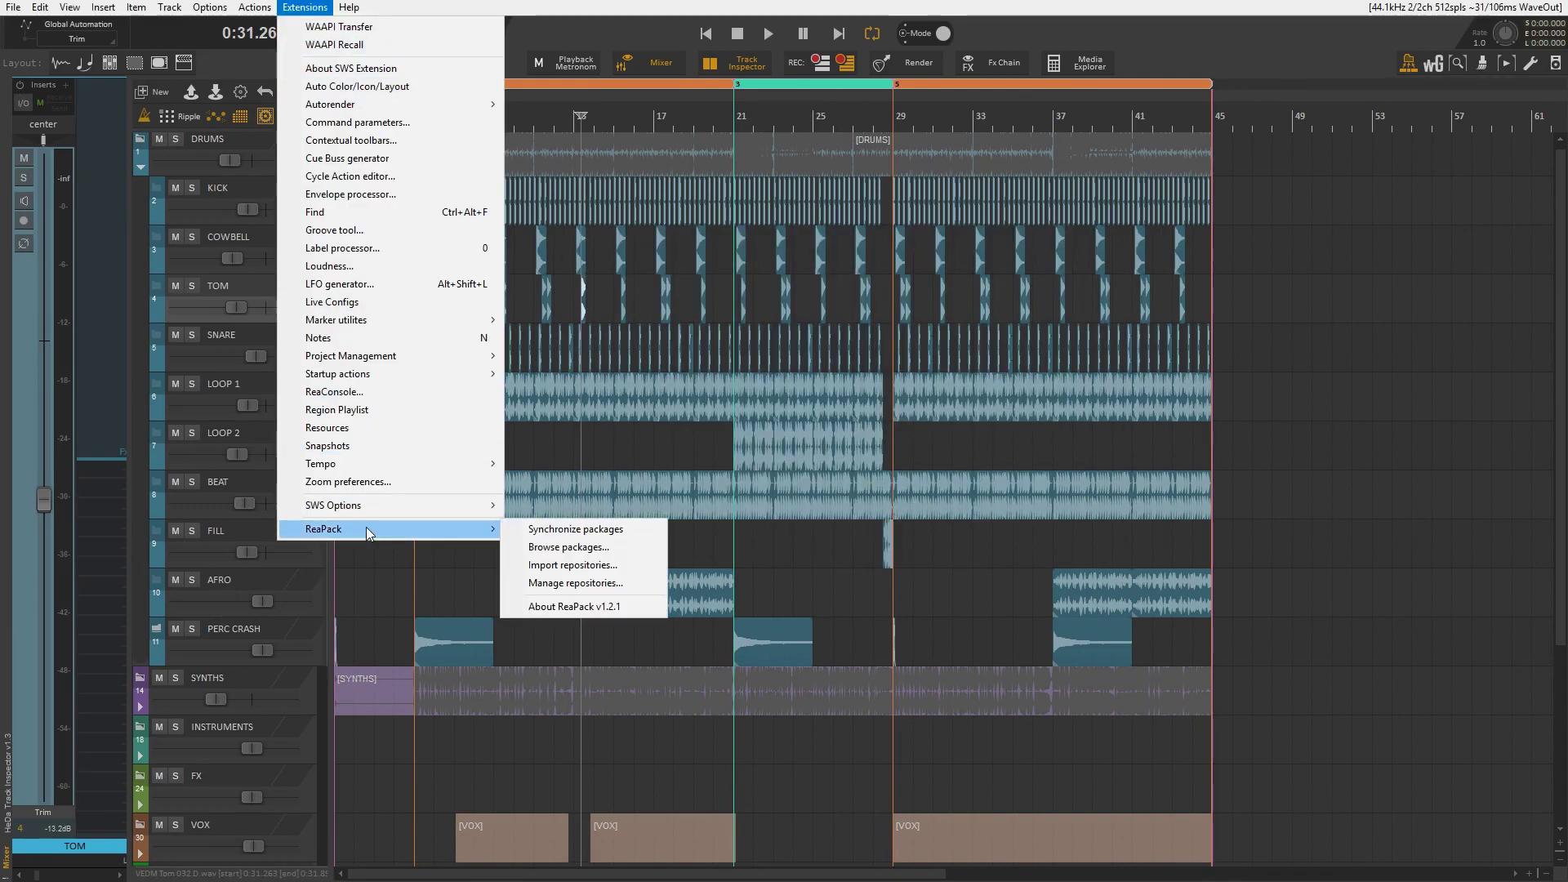
pyautogui.click(560, 550)
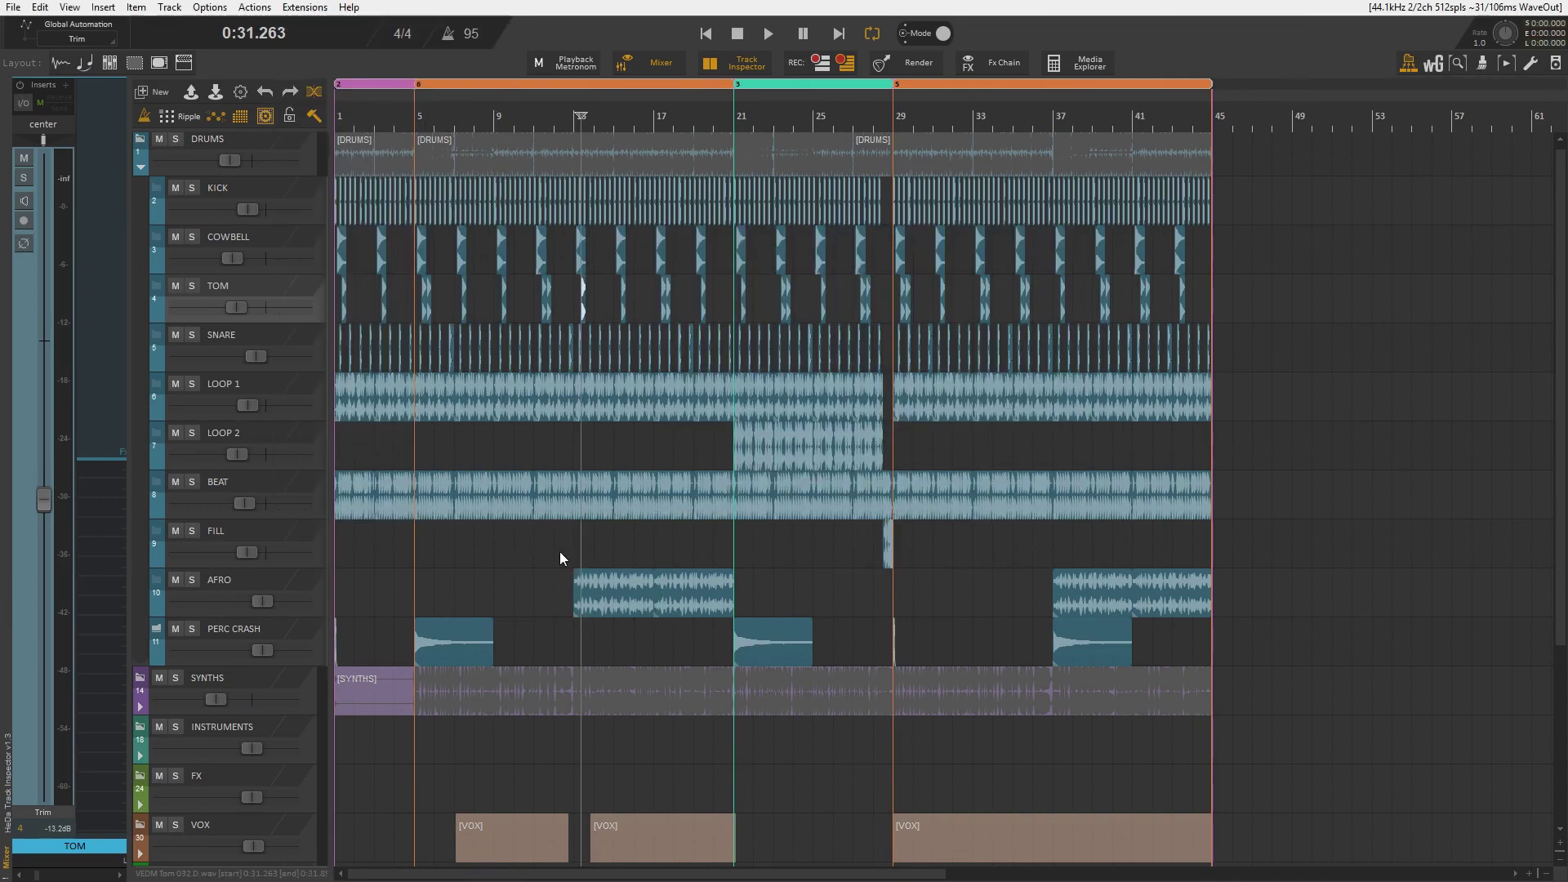
pyautogui.write('F')
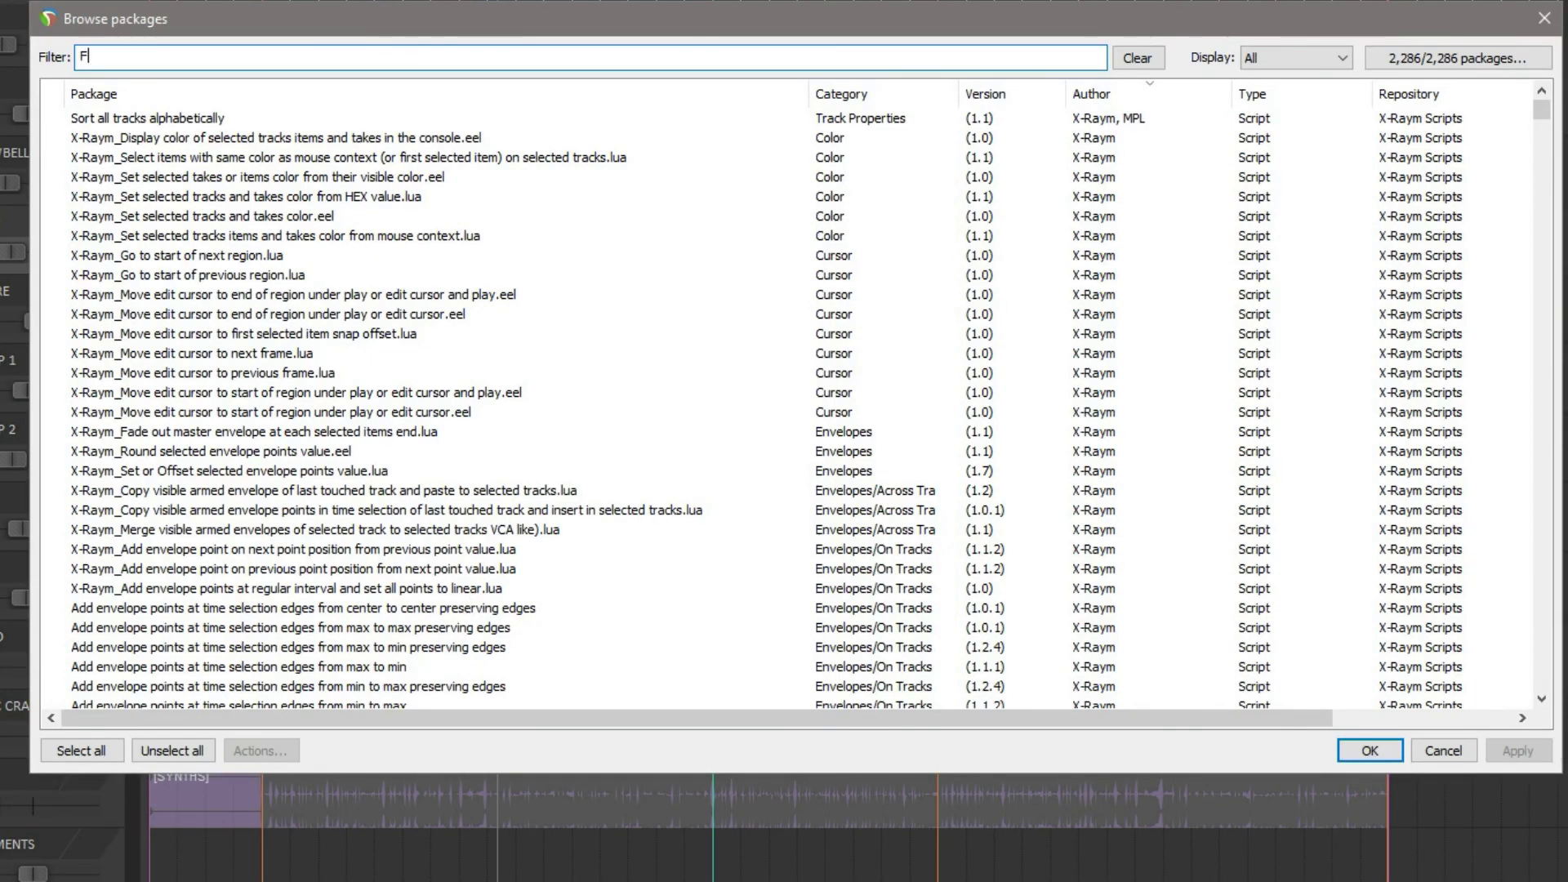
pyautogui.write('OLDER ITEMS')
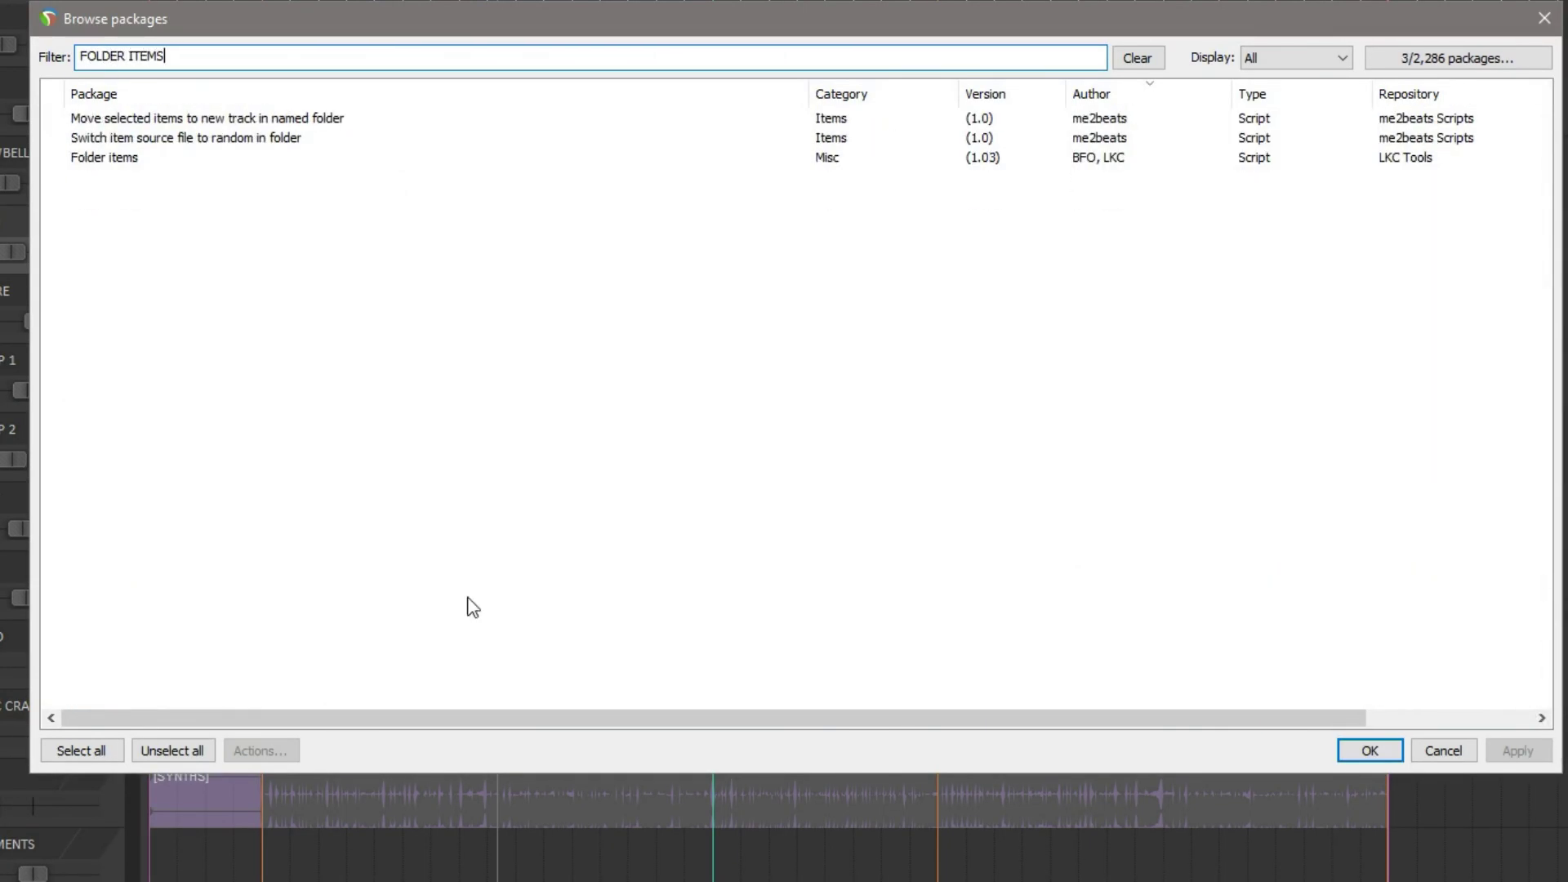
# - Install the Folder items package from the LKC Tools repository and apply the package changes
pyautogui.click(106, 159)
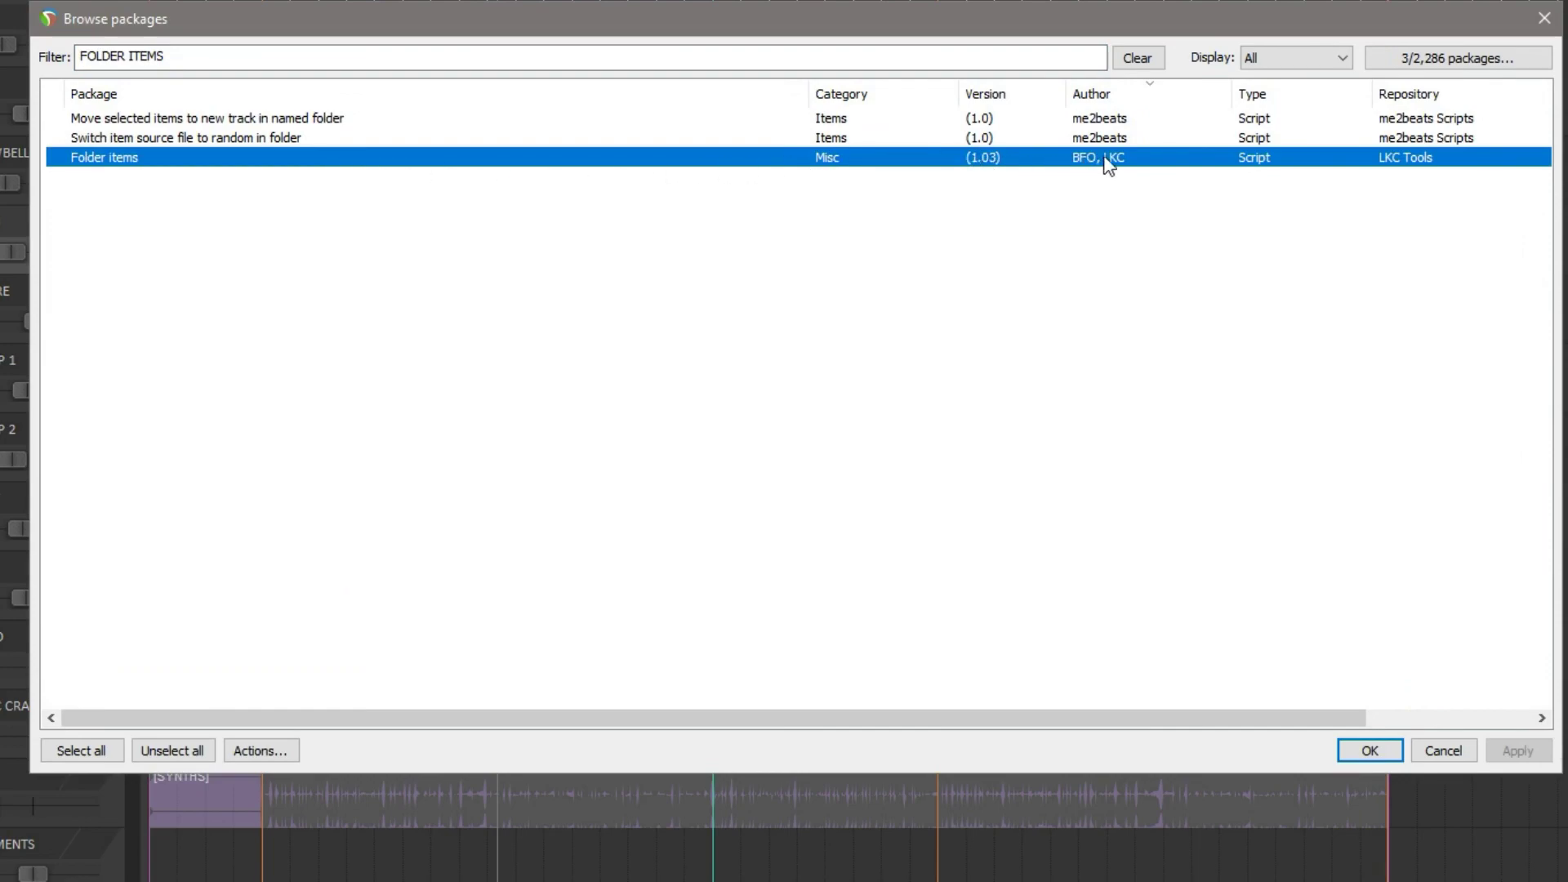
pyautogui.rightClick(791, 161)
pyautogui.click(828, 174)
pyautogui.click(1372, 750)
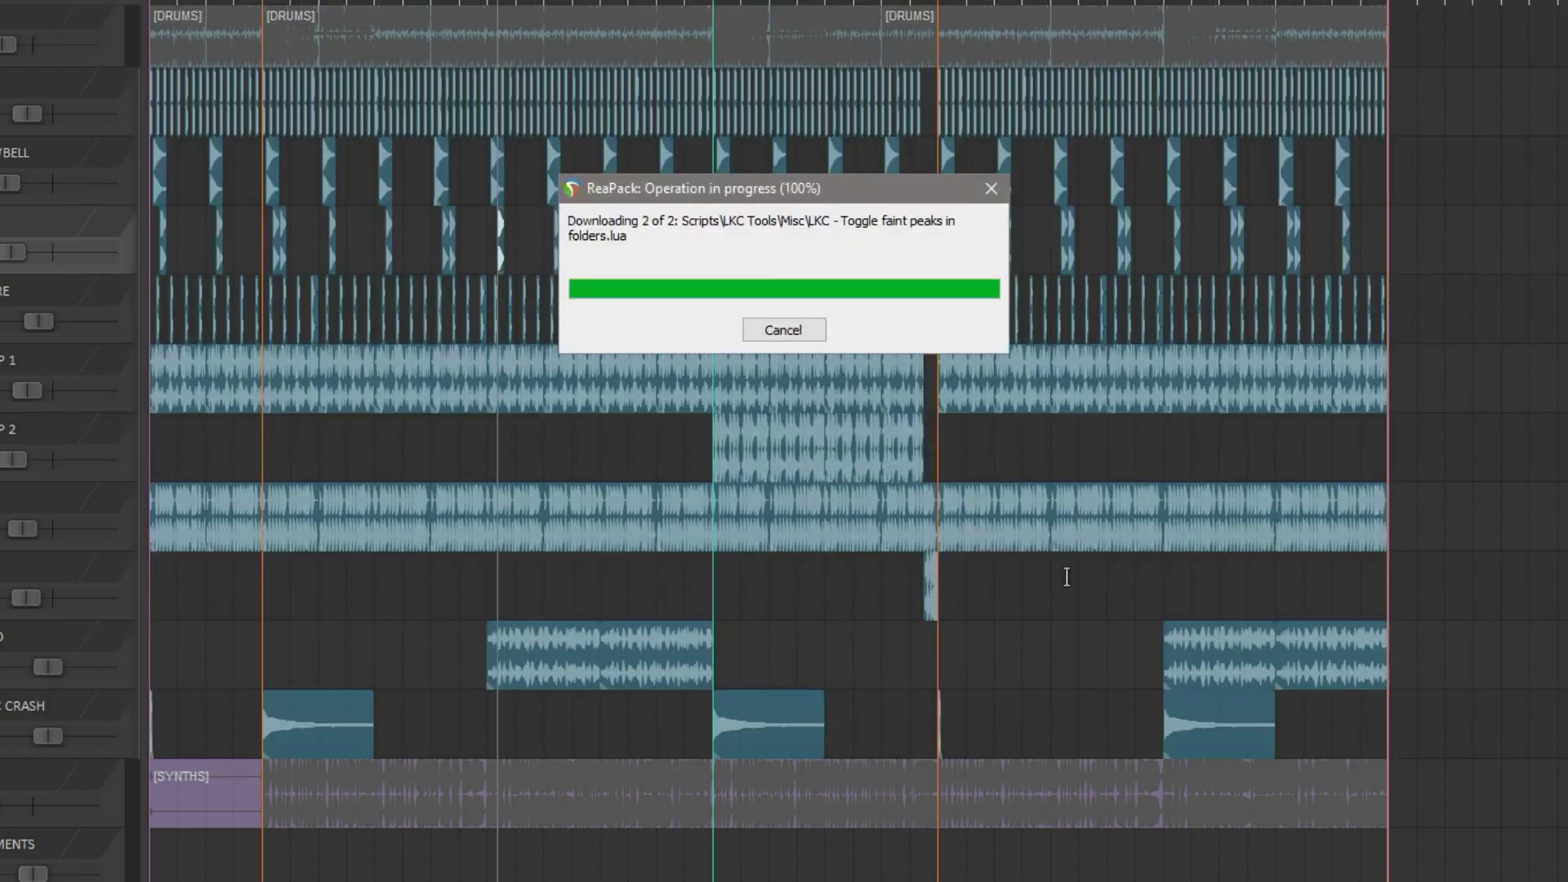
pyautogui.click(790, 579)
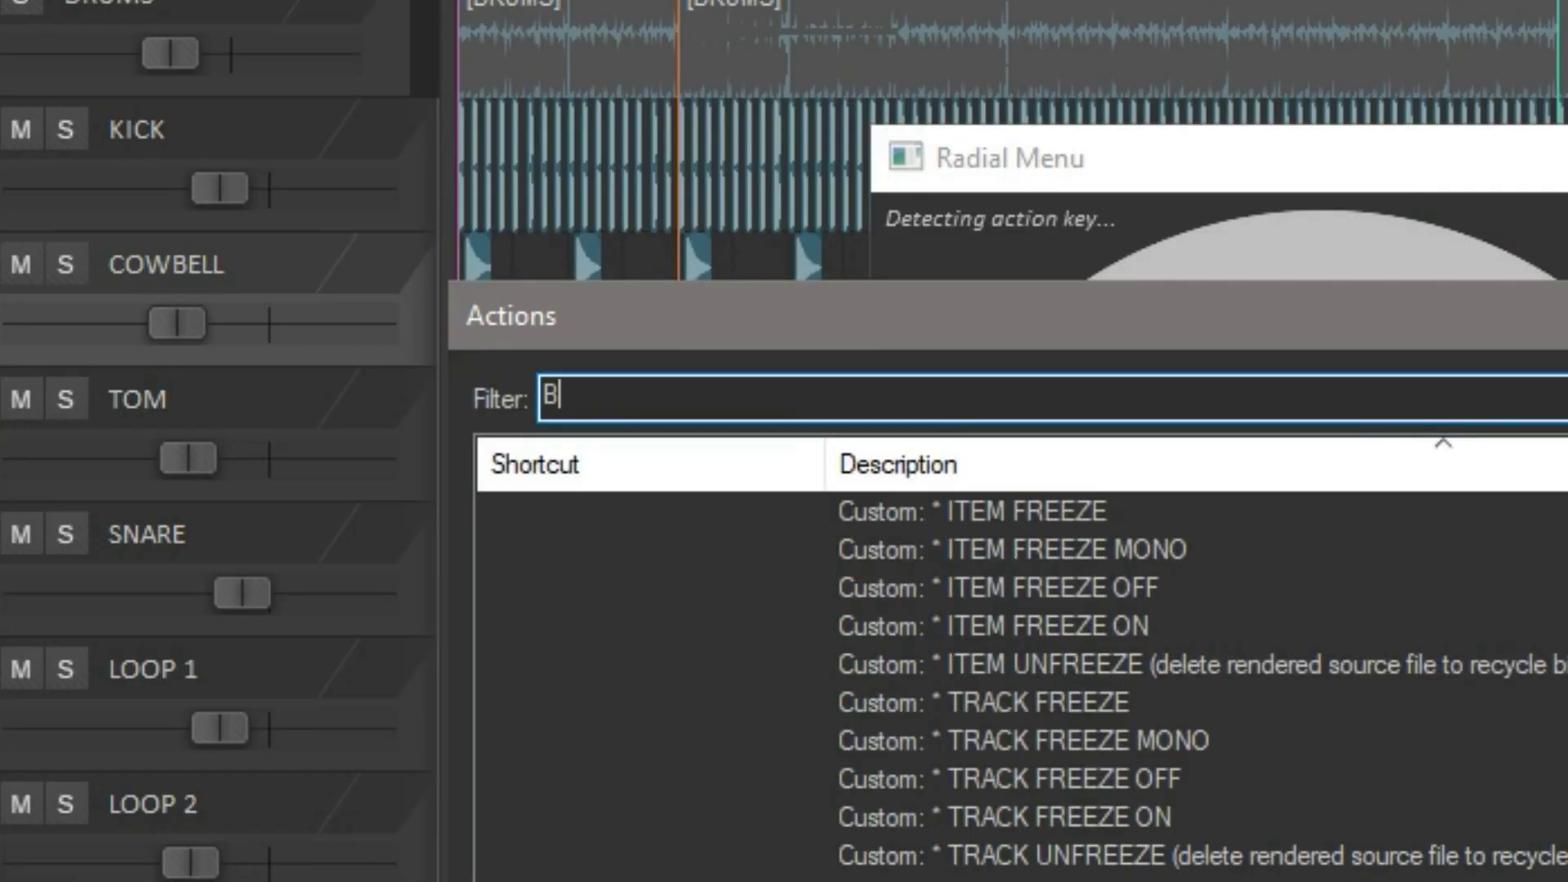
# - Filter the action list by "BFO LKC" and run the script BFO & LKC - Folder items.lua
pyautogui.write('FO ')
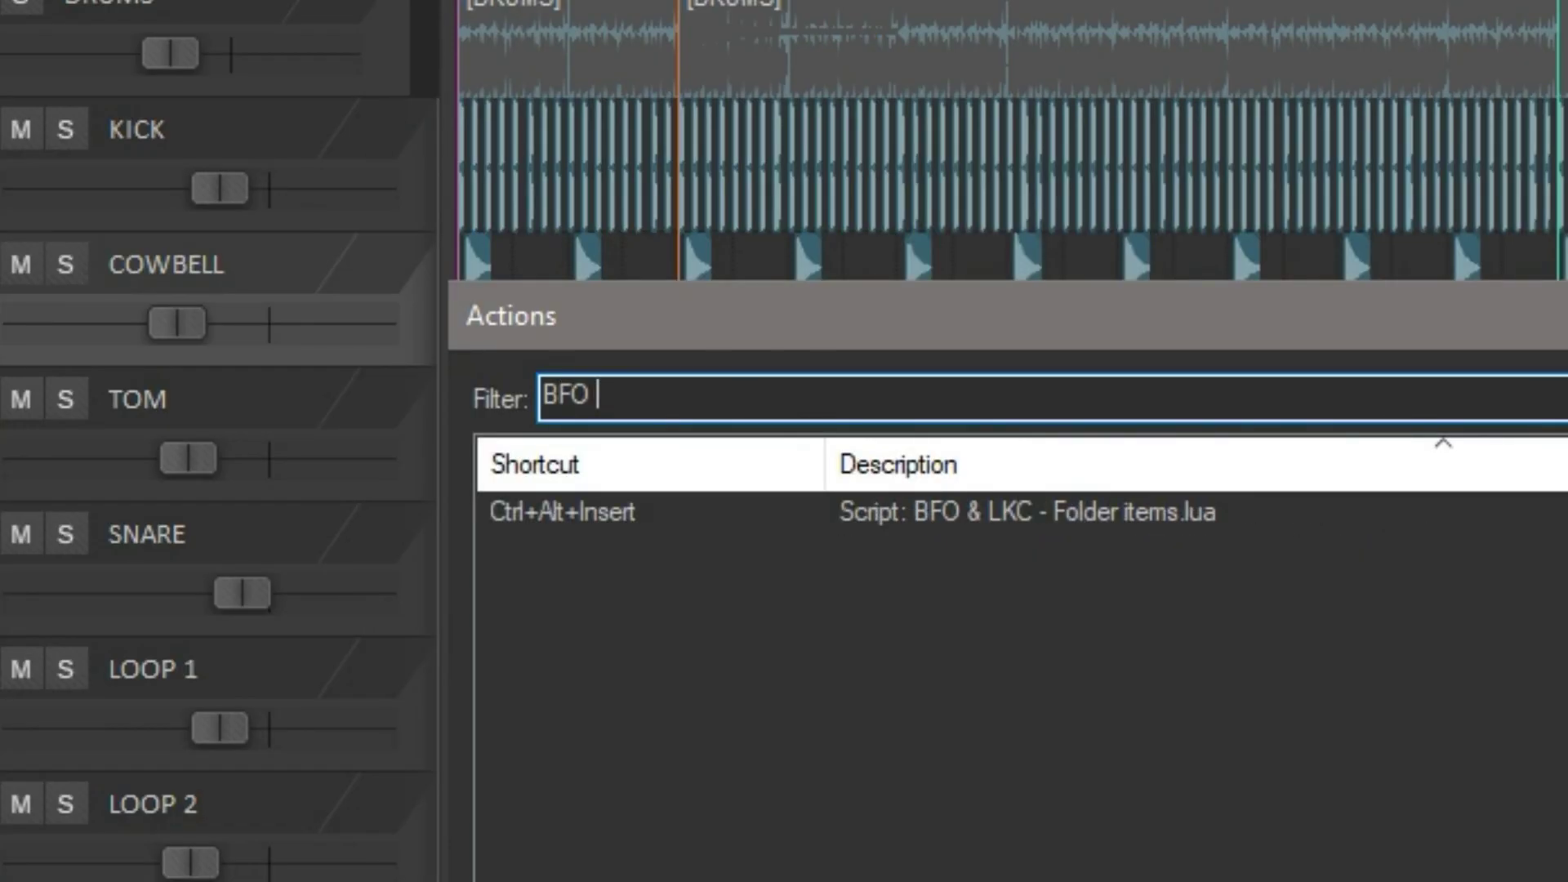
pyautogui.write('LKC')
pyautogui.click(1033, 521)
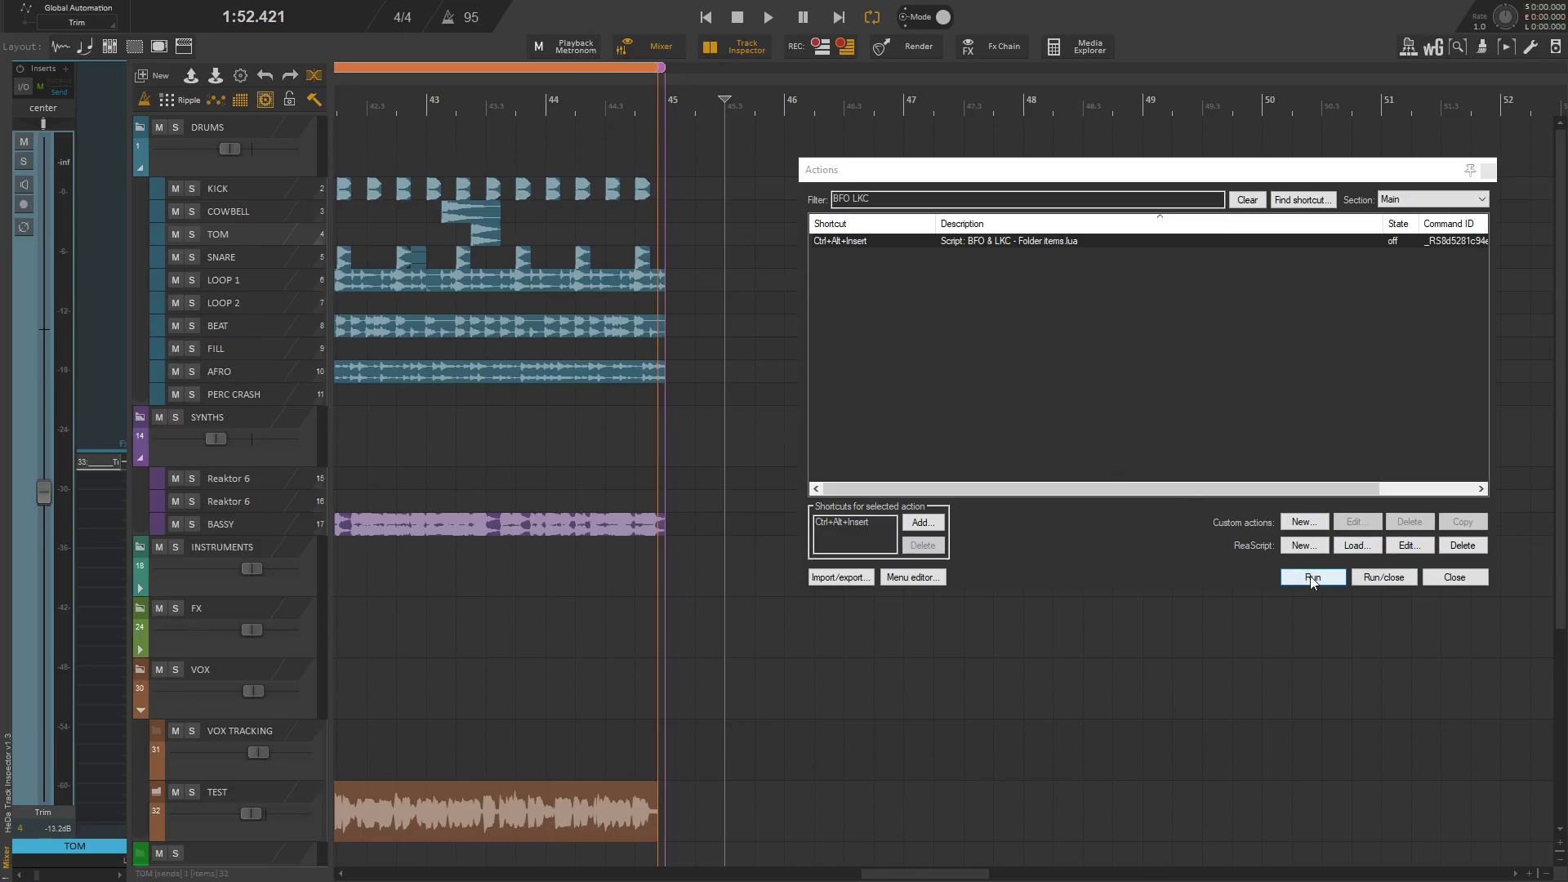
pyautogui.click(1313, 577)
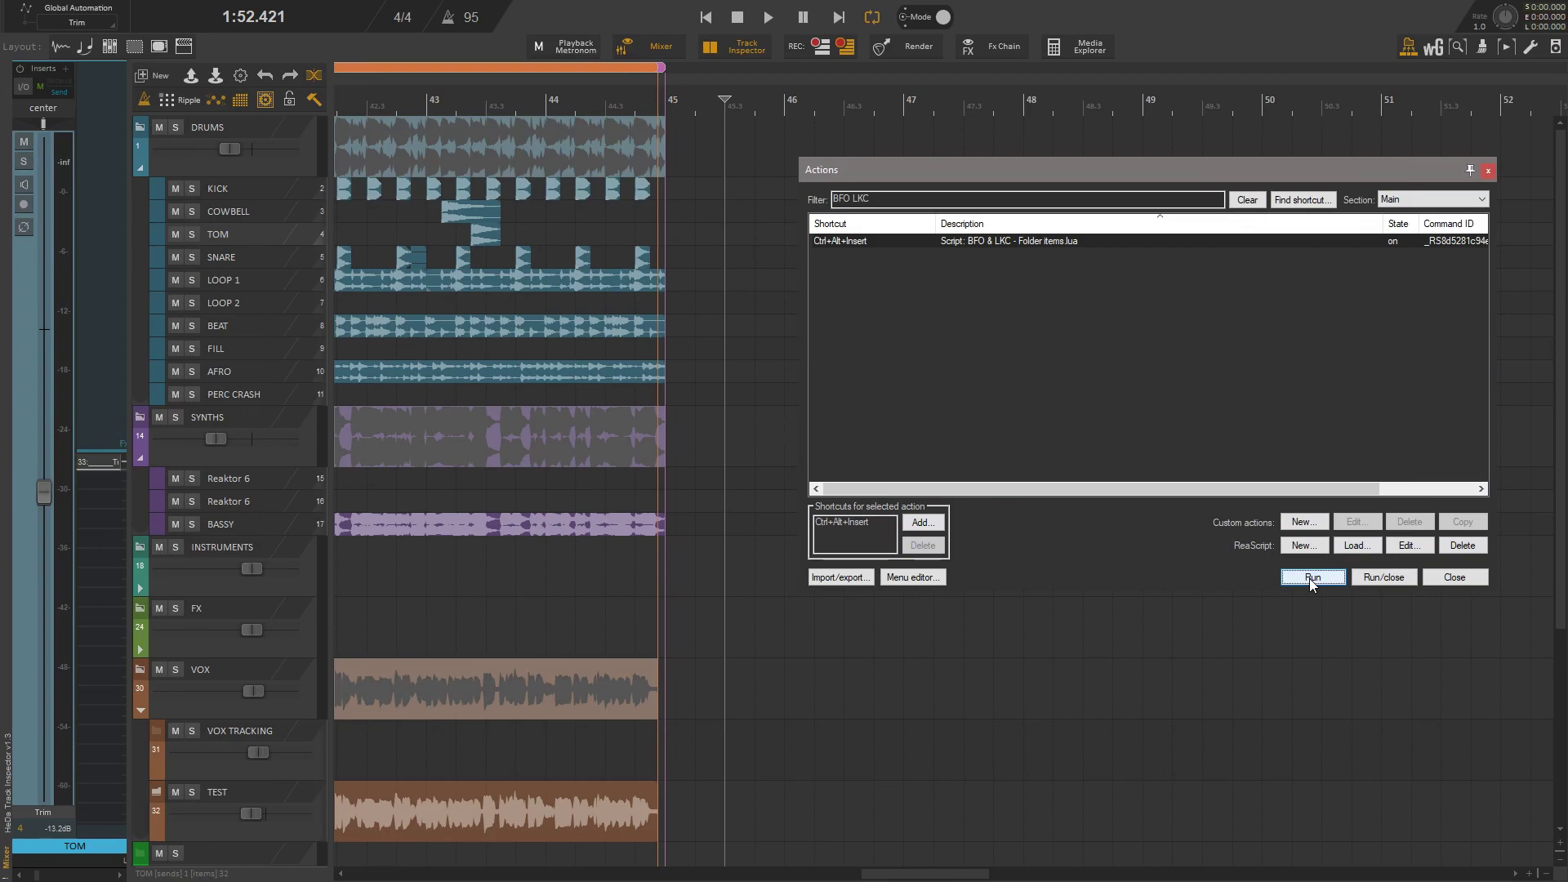
# - Run the Folder items script again and terminate its running instances, with the answer remembered for this script
pyautogui.click(1313, 577)
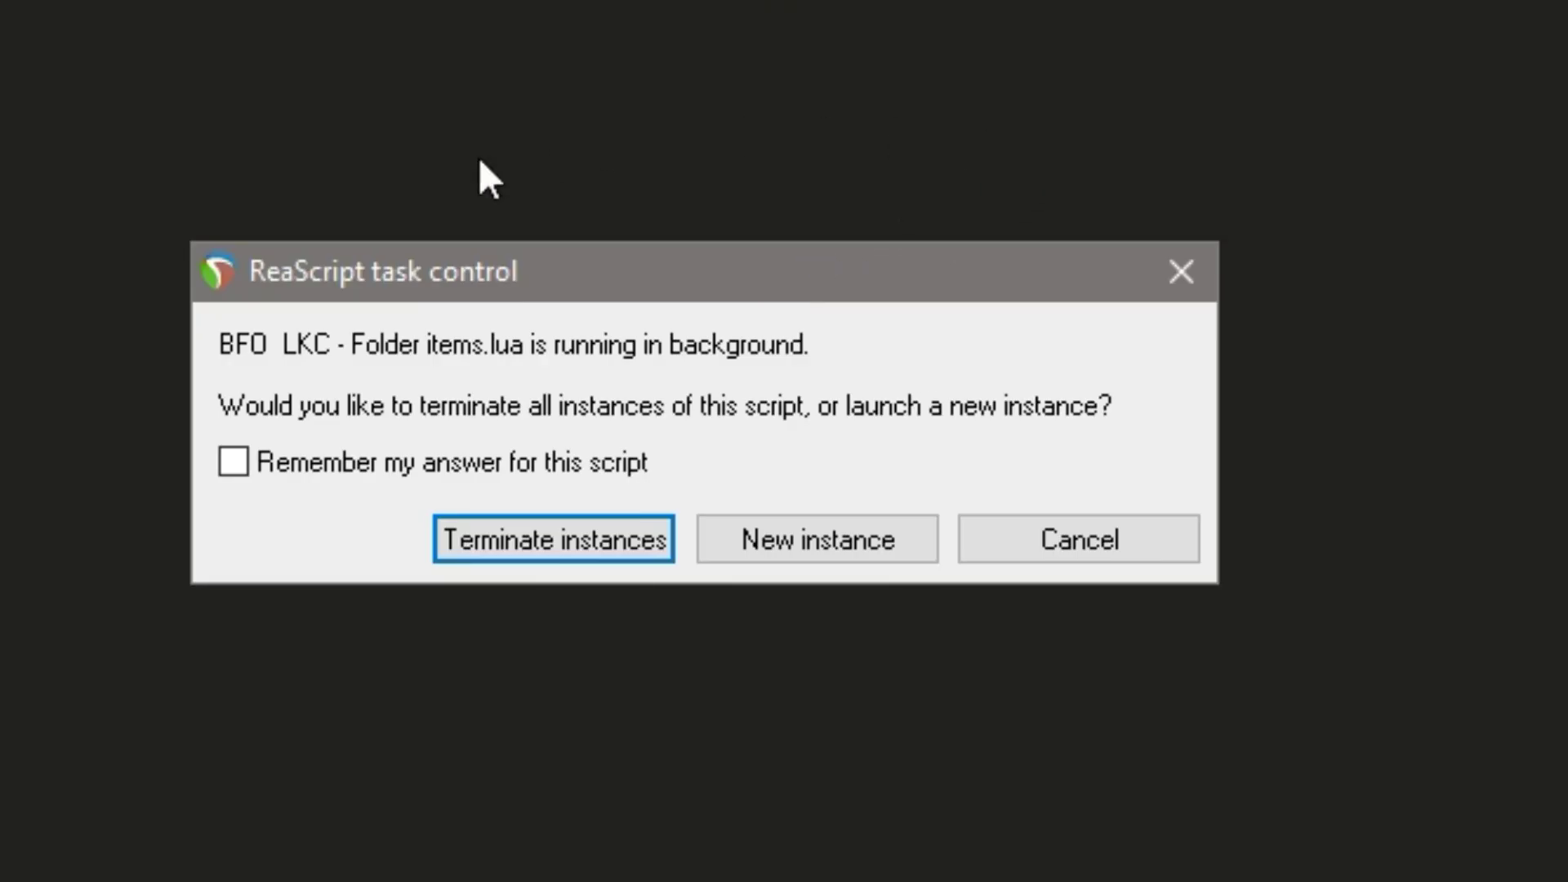
pyautogui.click(327, 467)
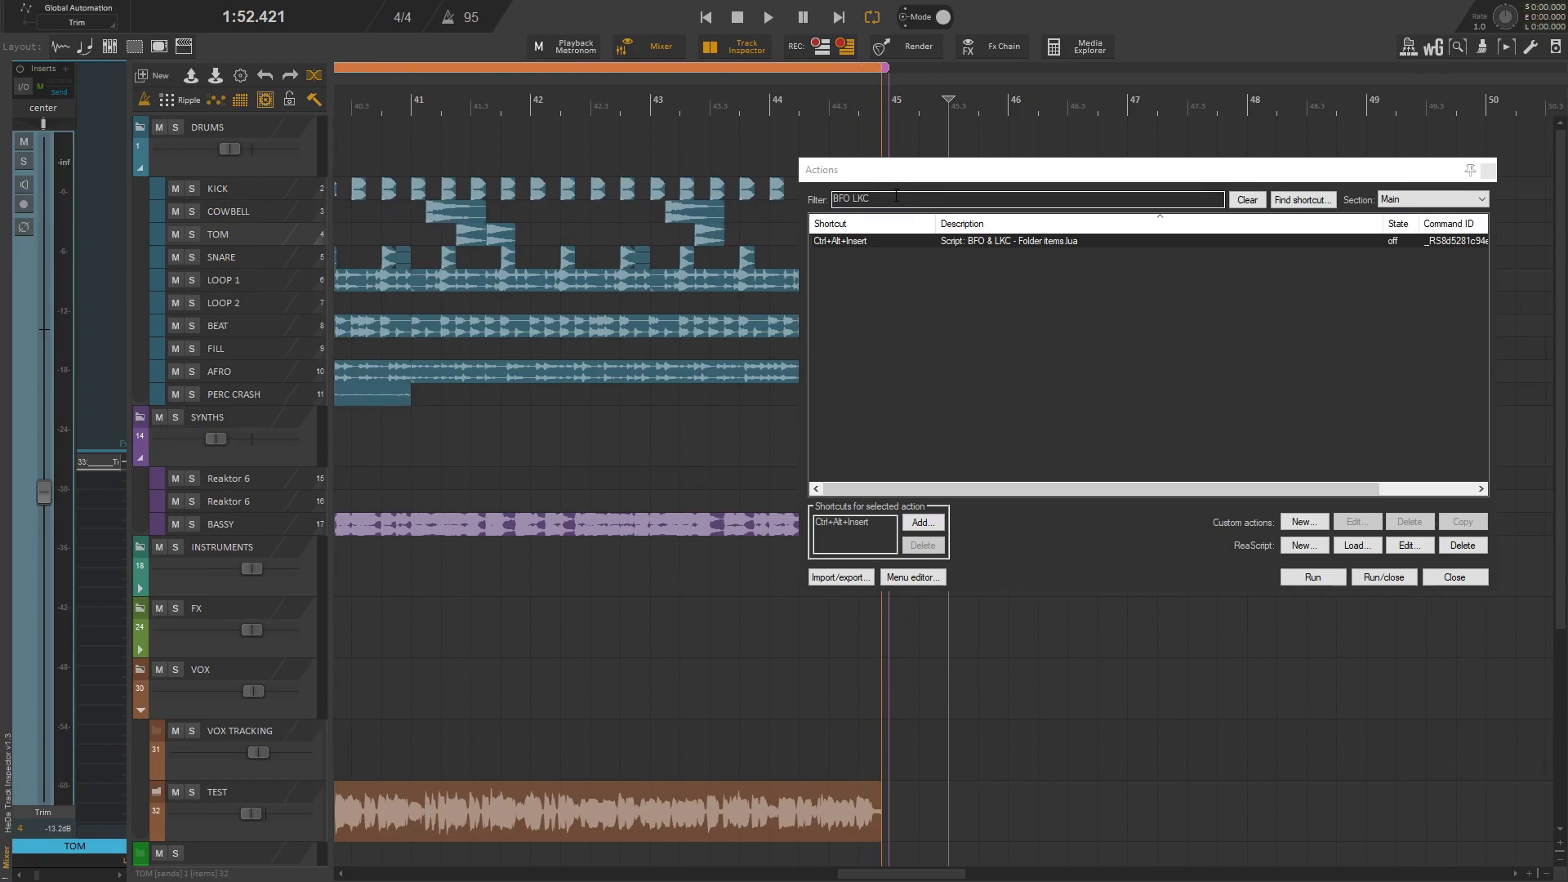
# - Filter the action list by "LKC FAINT" and run the script LKC - Toggle faint peaks in folders.lua
pyautogui.moveTo(900, 199); pyautogui.dragTo(689, 213)
pyautogui.write('LKC FAINT')
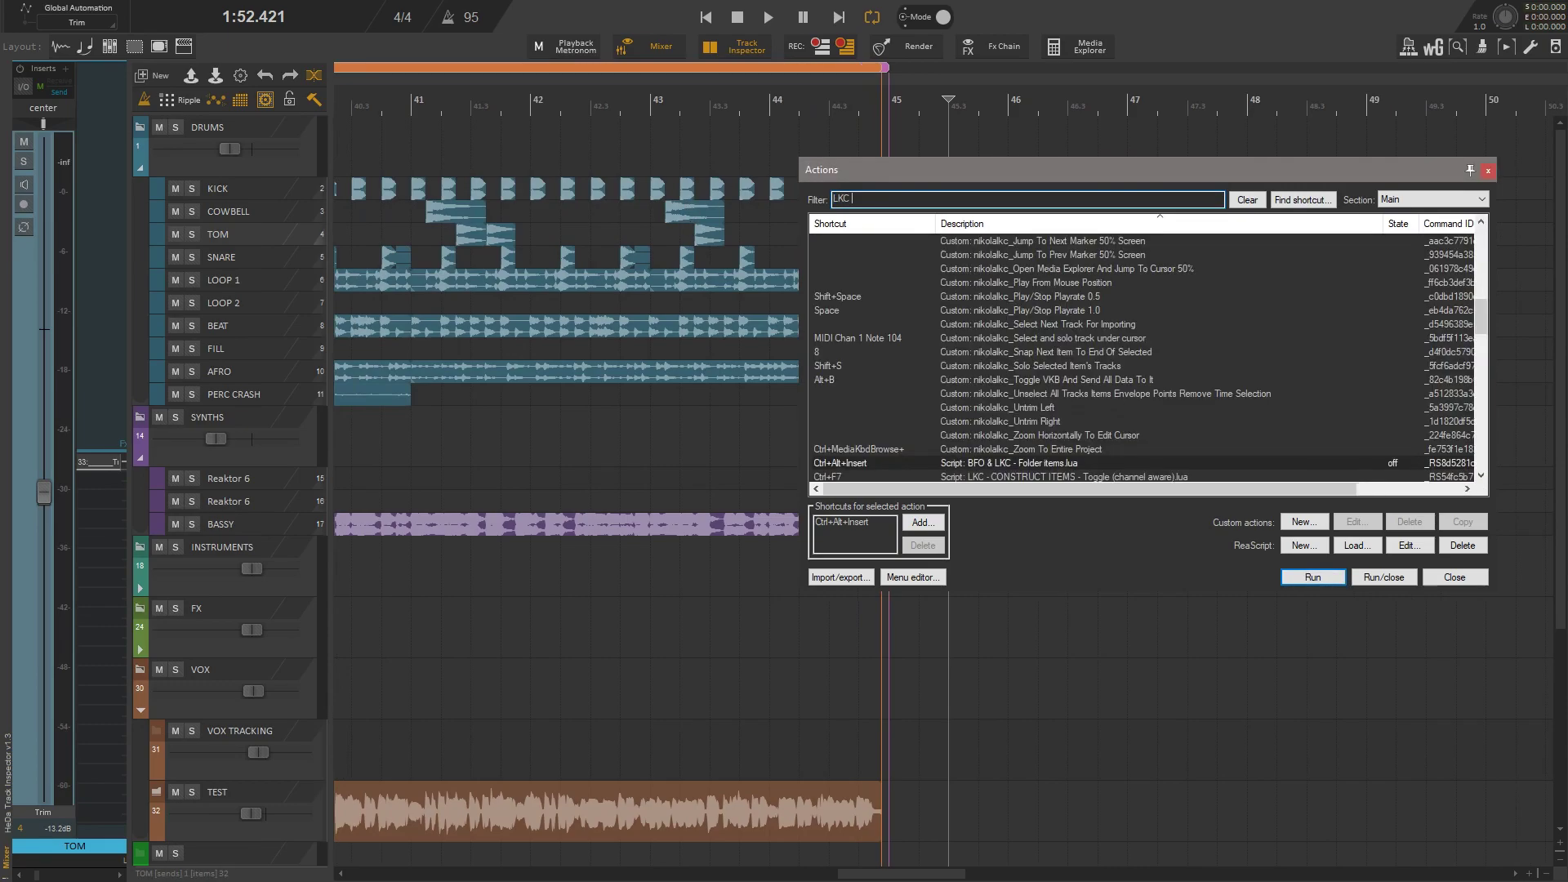
pyautogui.moveTo(882, 169); pyautogui.dragTo(1075, 166)
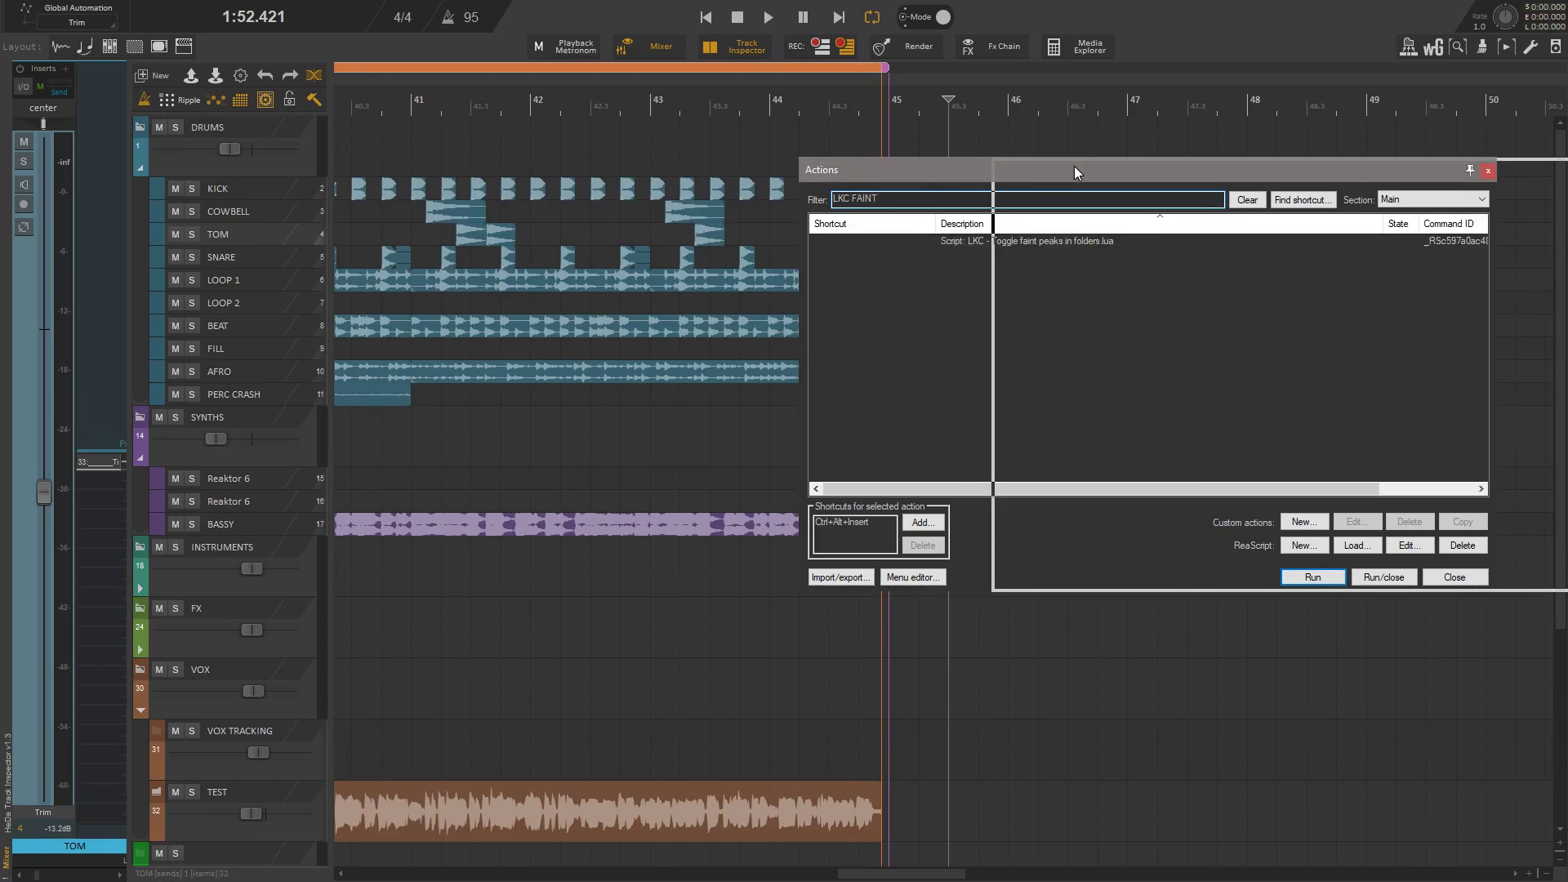
pyautogui.click(1082, 239)
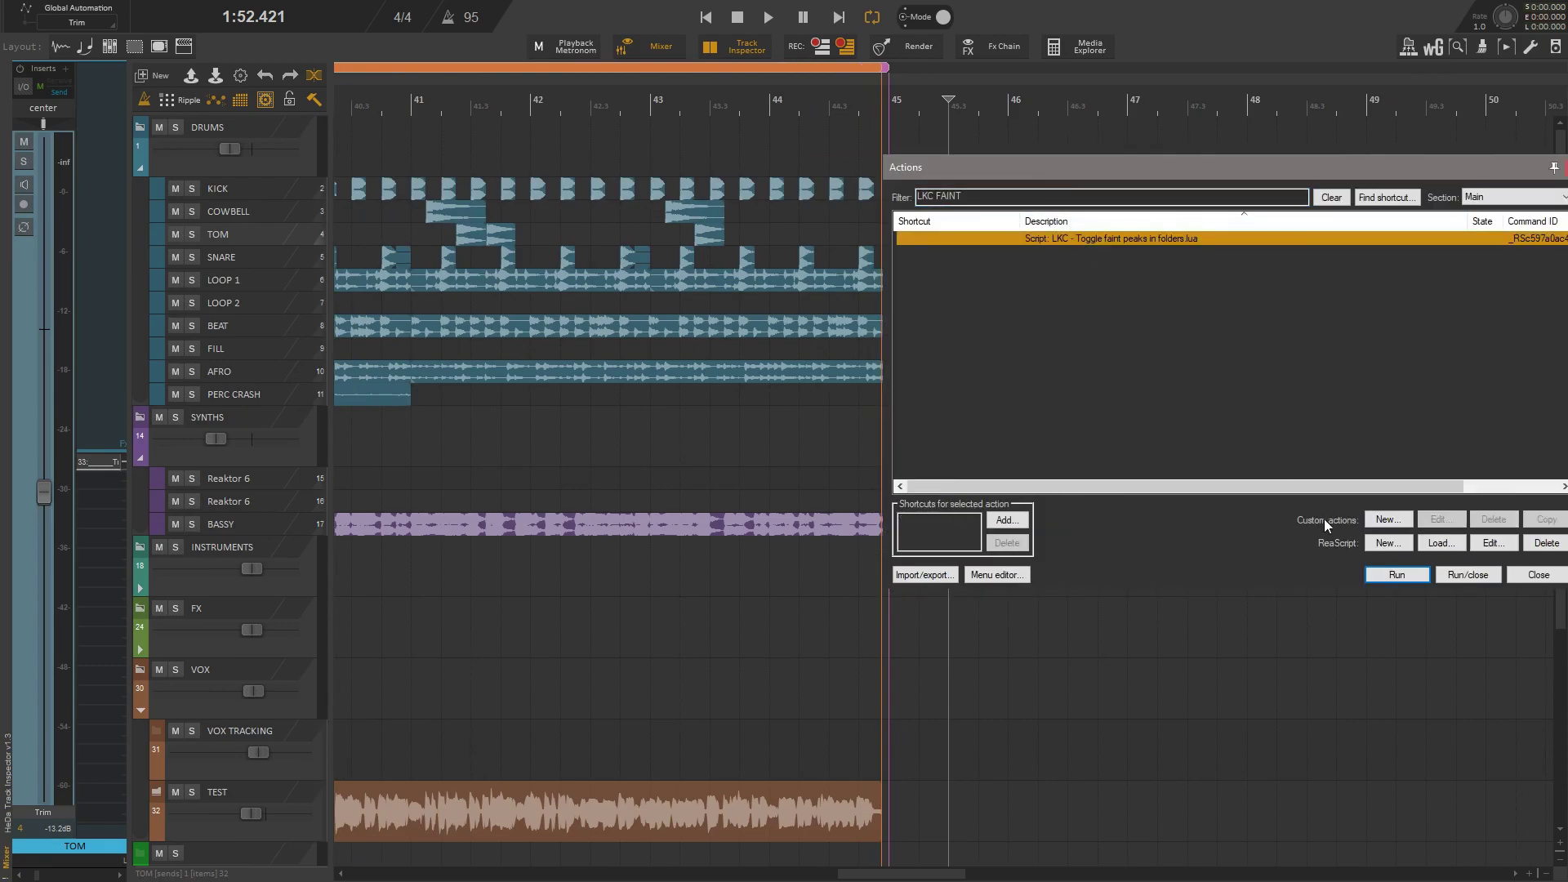
pyautogui.click(1391, 573)
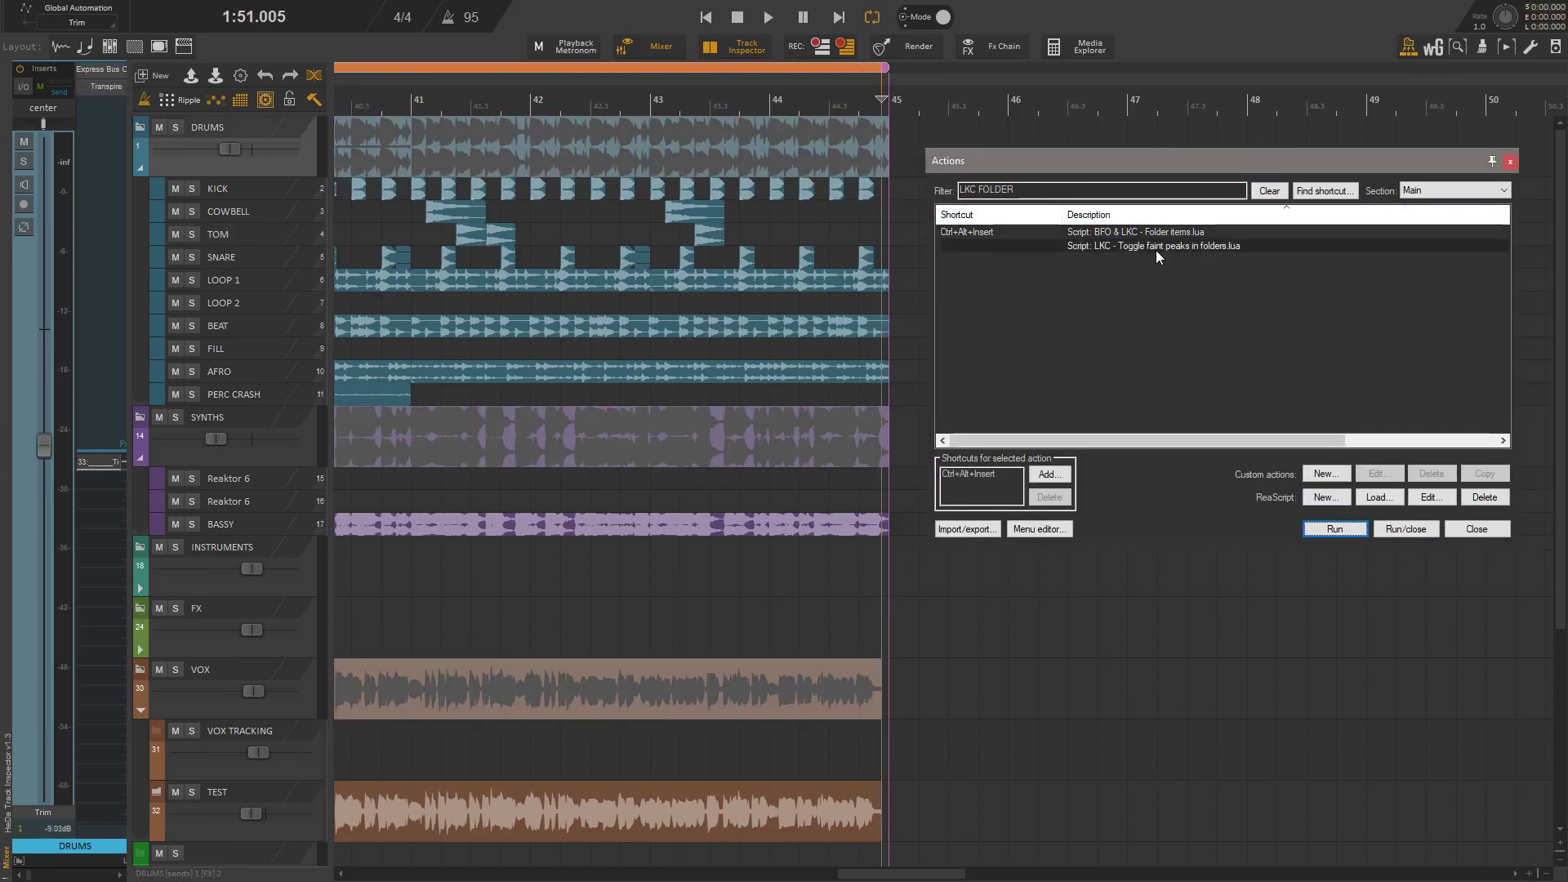
# - Select the Toggle faint peaks in folders script under the "LKC FOLDER" filter and run it repeatedly to switch the folder peaks' appearance
pyautogui.click(1154, 246)
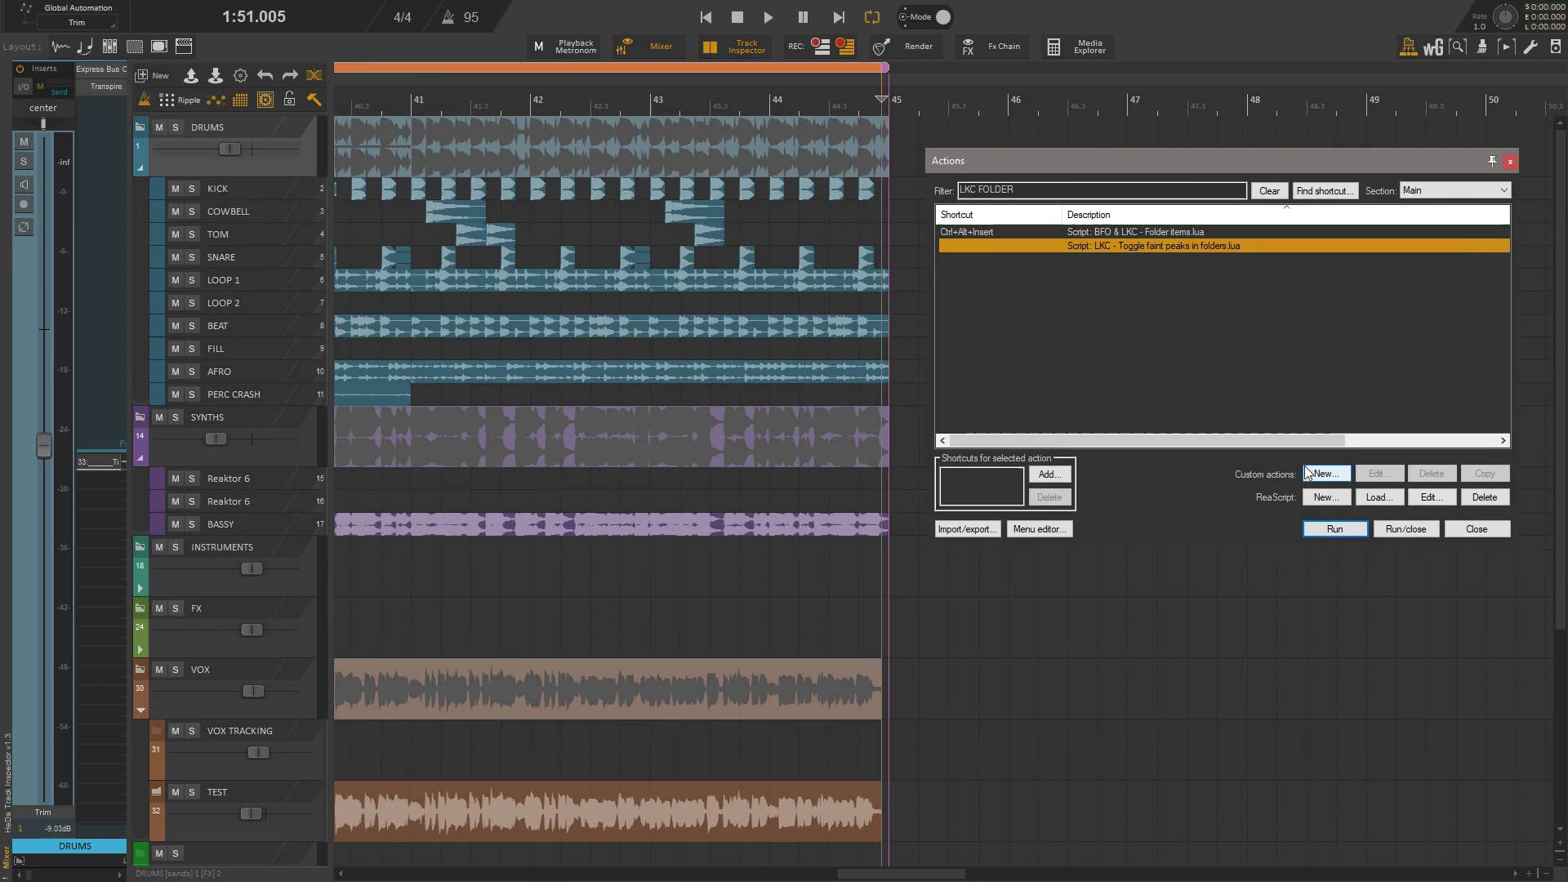
pyautogui.click(1327, 530)
pyautogui.click(1327, 535)
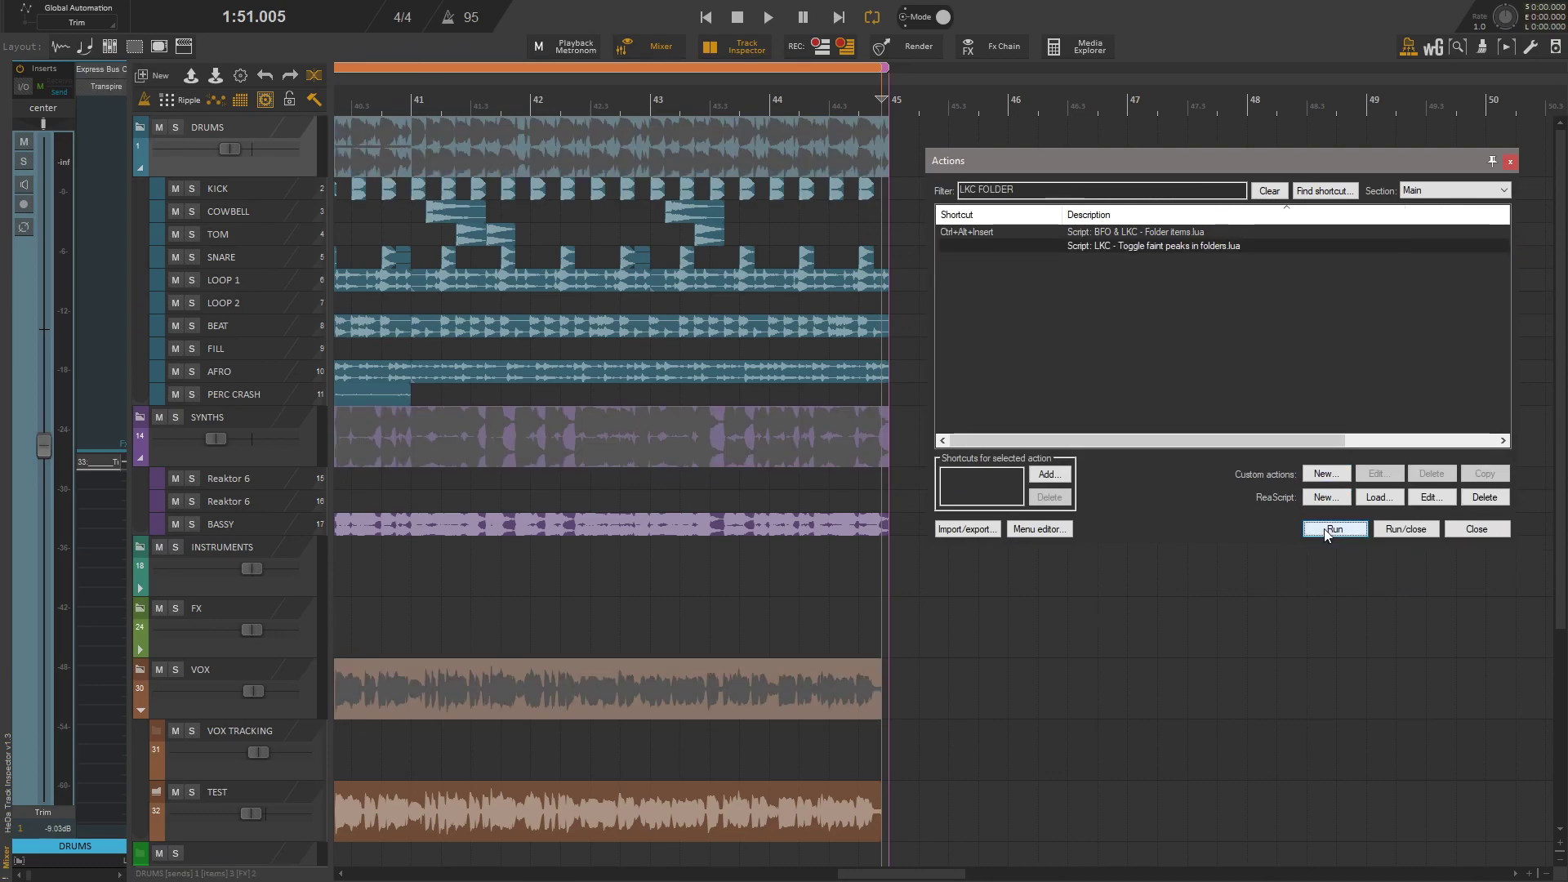
pyautogui.click(1327, 535)
pyautogui.click(1327, 530)
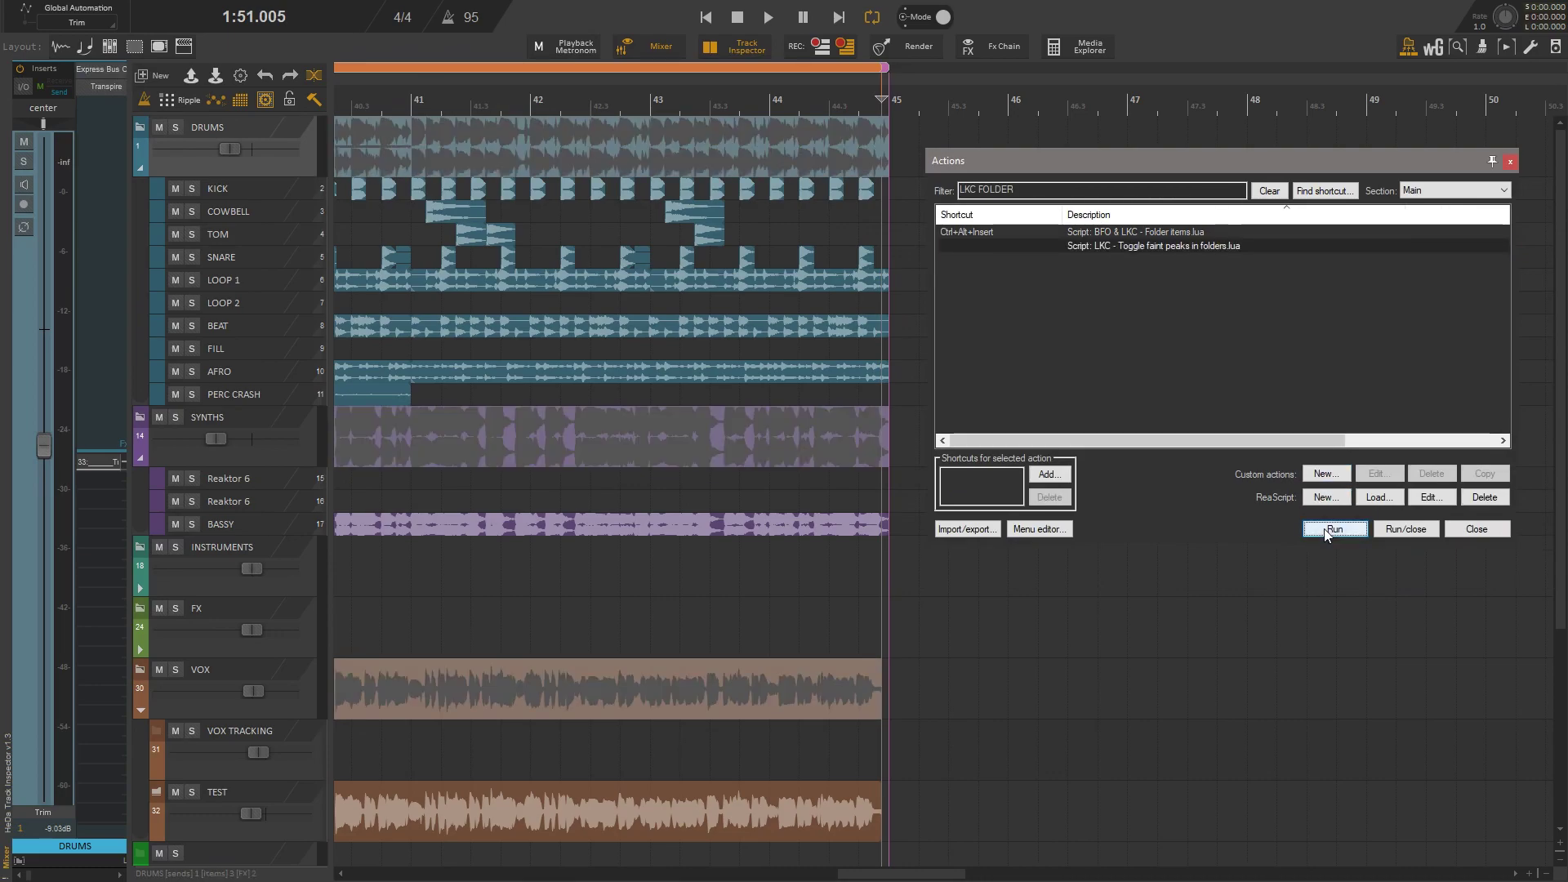